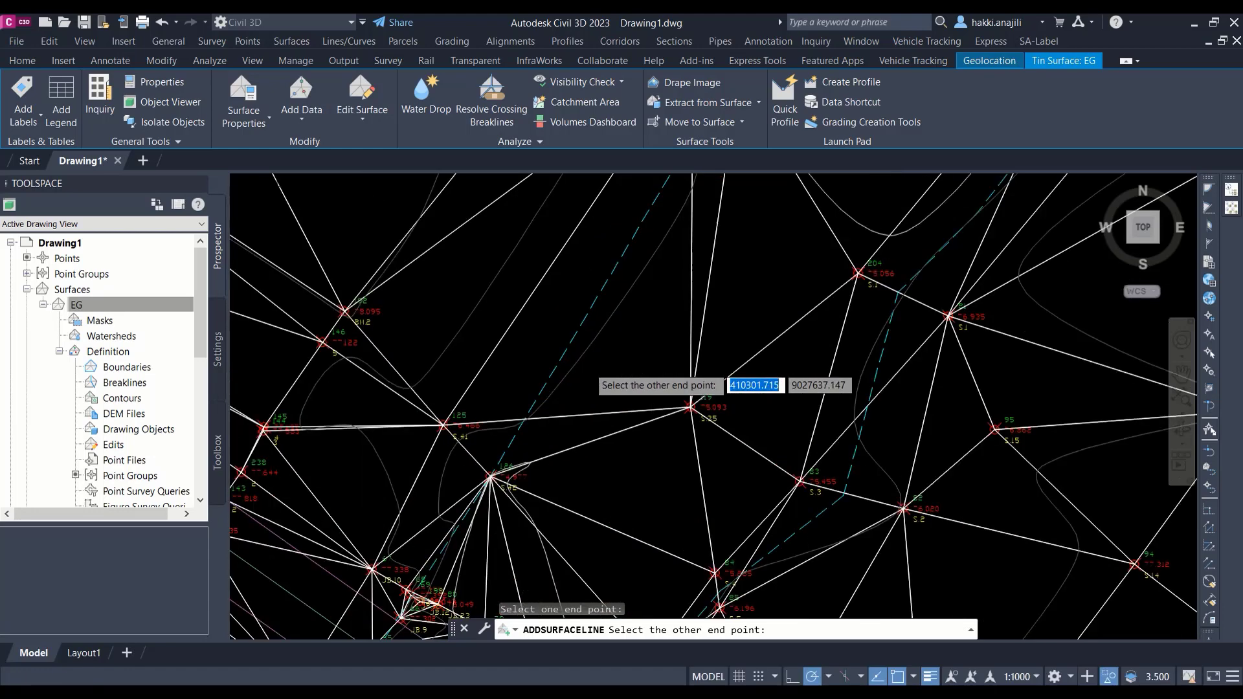
scroll(567, 398, up, 3)
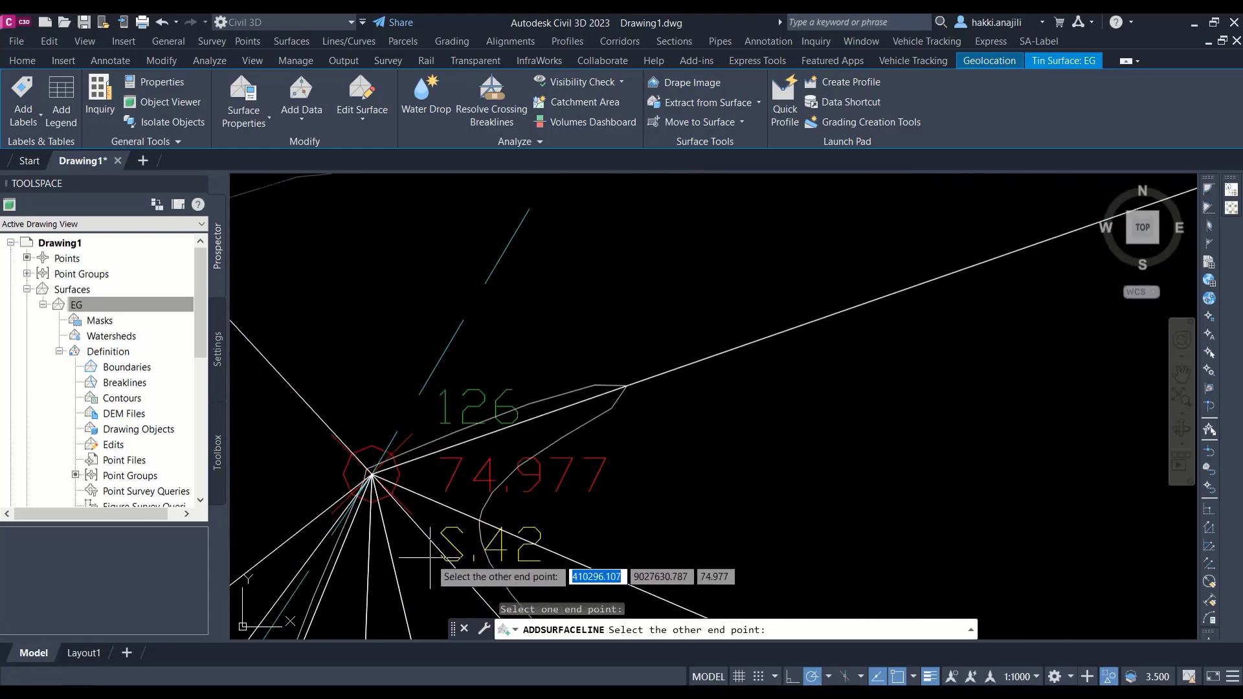
Step: Finish one EG surface line at a survey point and start the next one
click(408, 488)
scroll(583, 356, down, 3)
click(667, 224)
scroll(552, 428, down, 3)
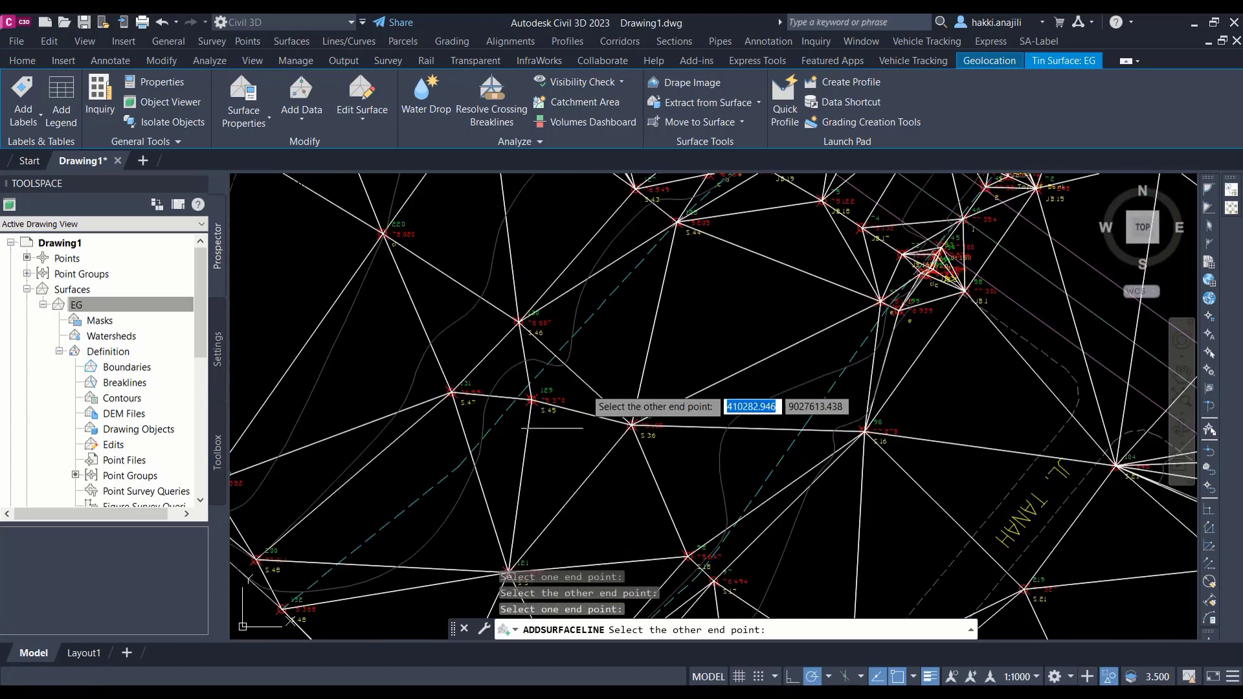
scroll(534, 402, up, 4)
Step: Add a surface line ending at point 129 and begin another at a survey point
click(524, 396)
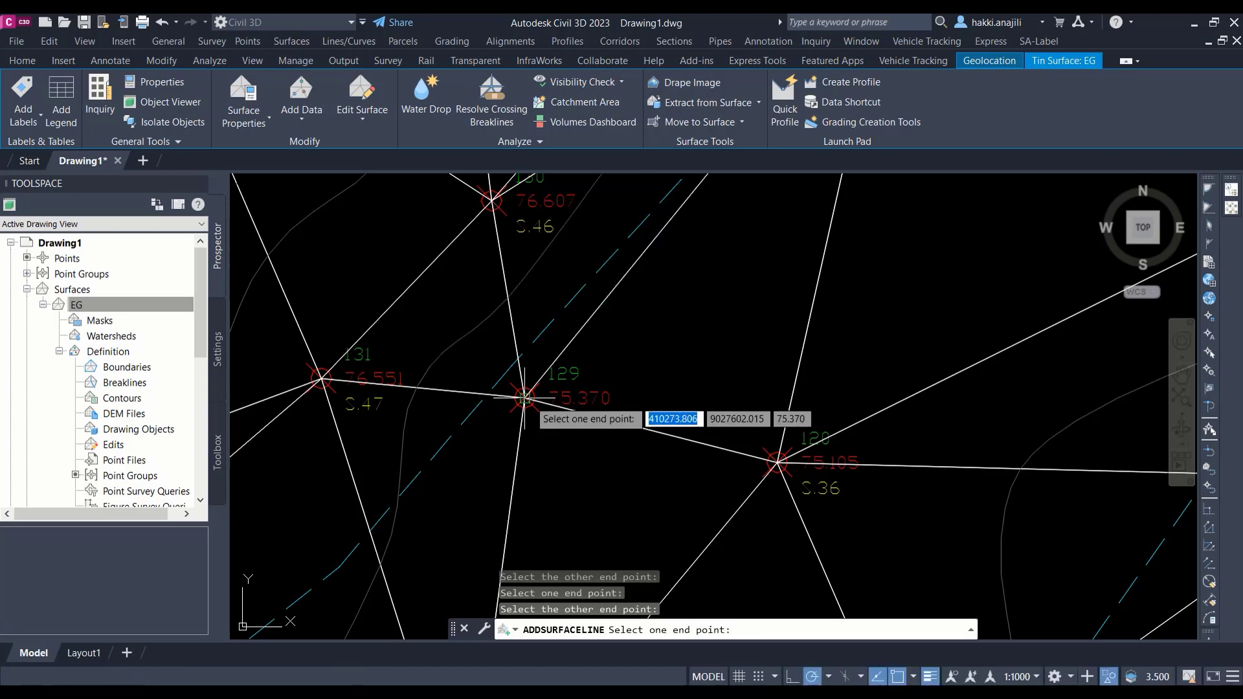
click(524, 396)
scroll(596, 363, down, 3)
click(550, 376)
scroll(544, 370, up, 2)
scroll(569, 337, up, 2)
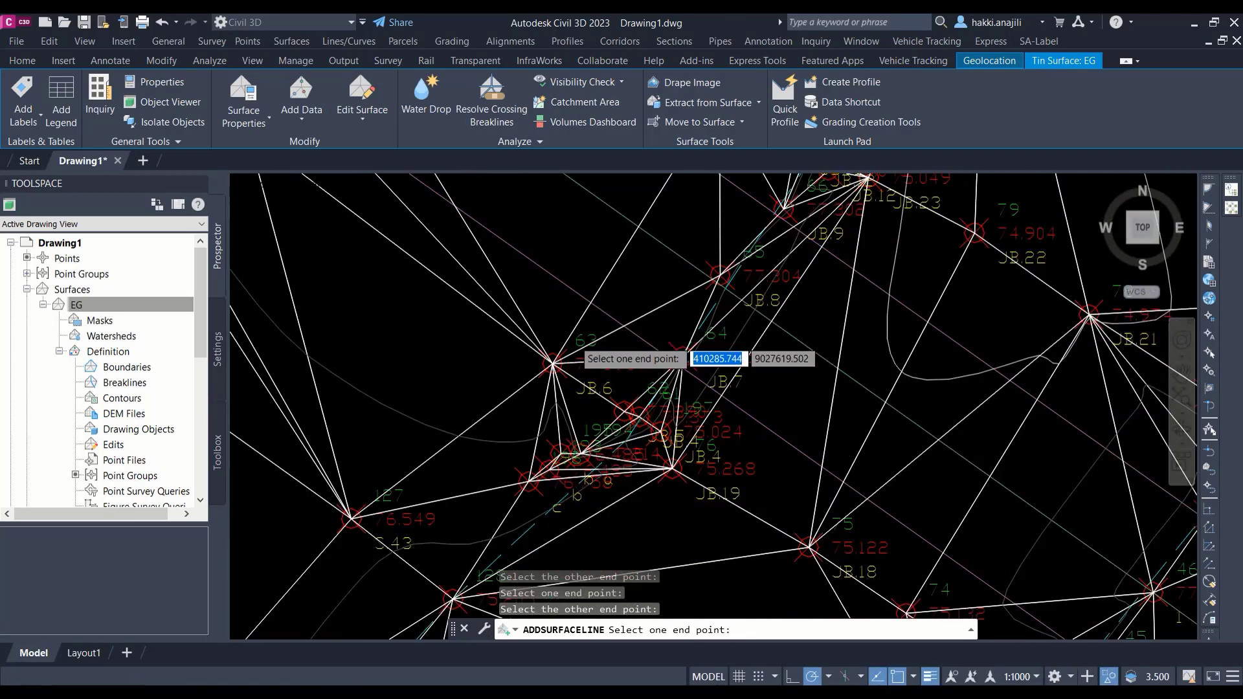
scroll(678, 350, down, 2)
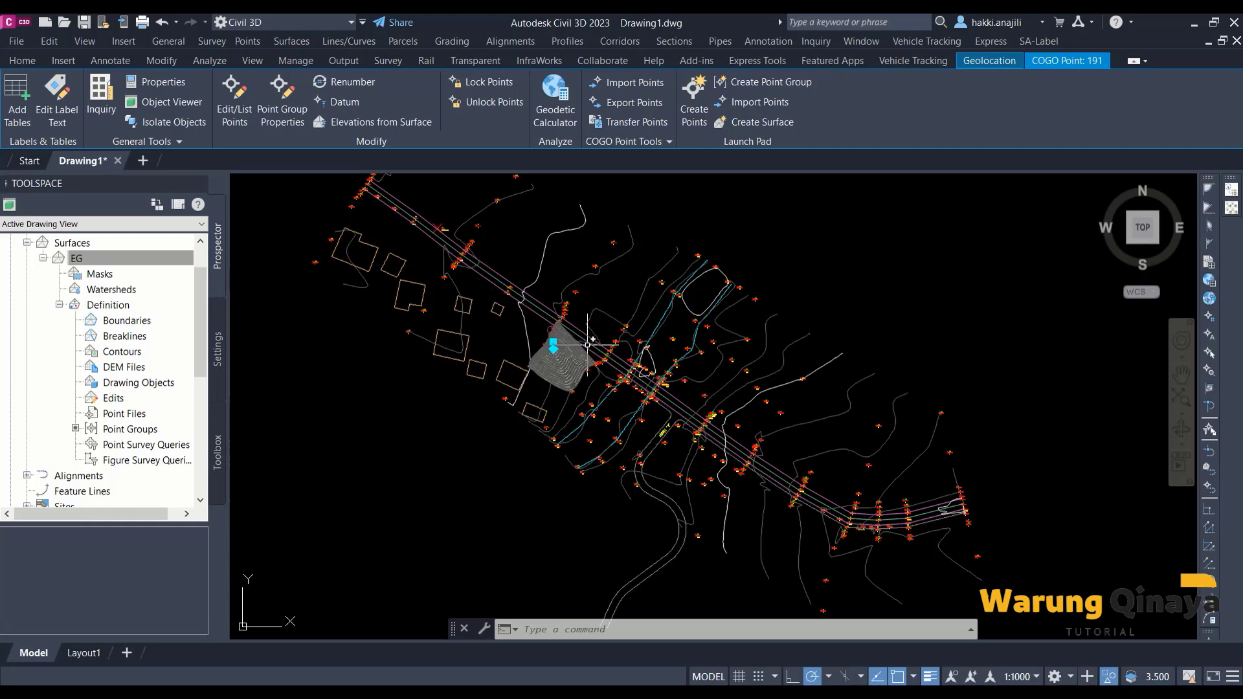
middle_drag(599, 317, 578, 358)
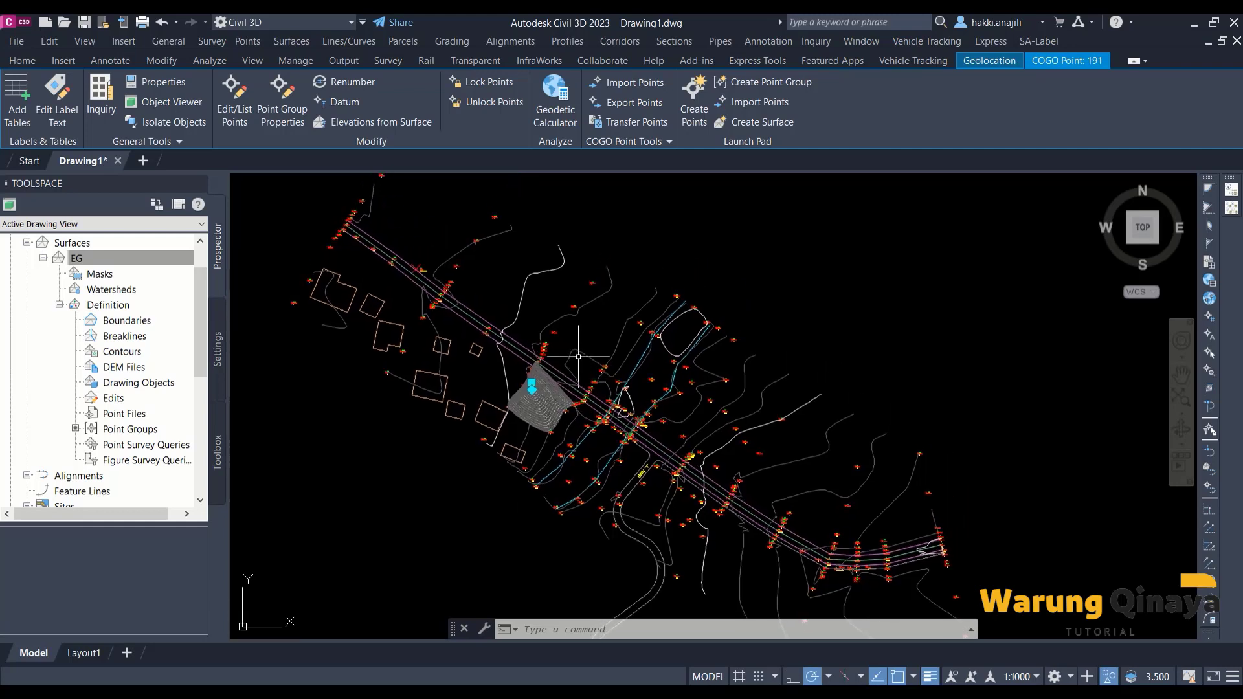
middle_drag(488, 411, 509, 411)
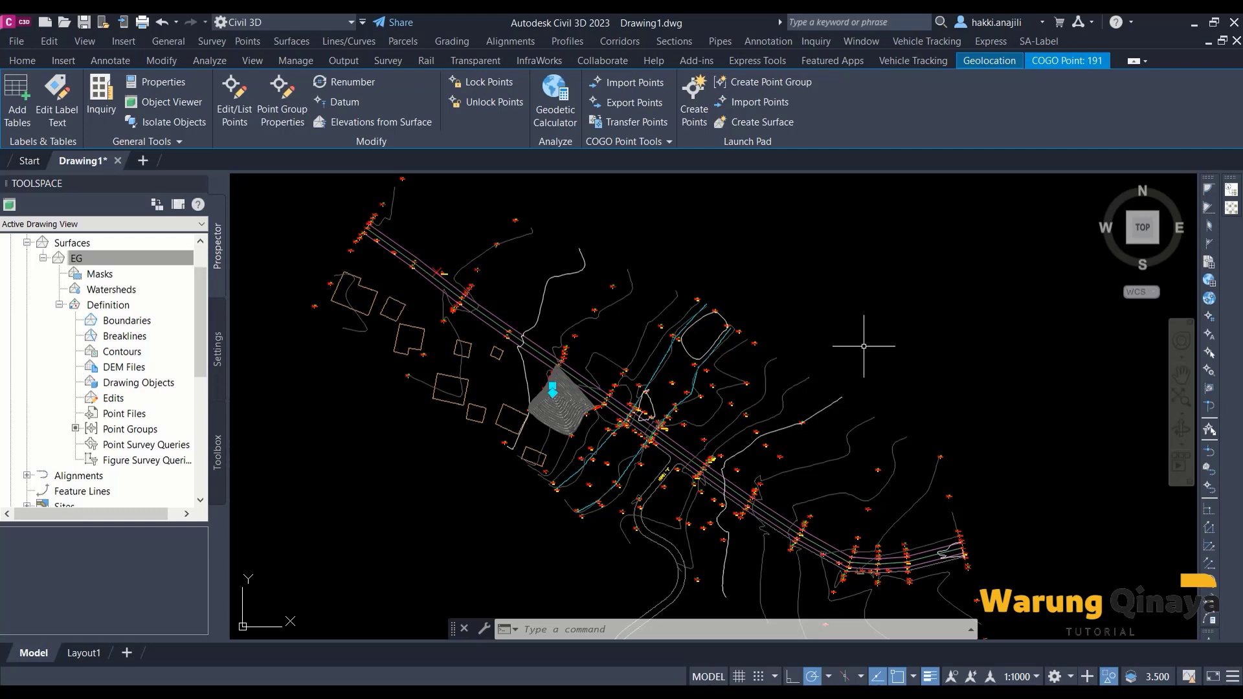
middle_drag(747, 419, 758, 406)
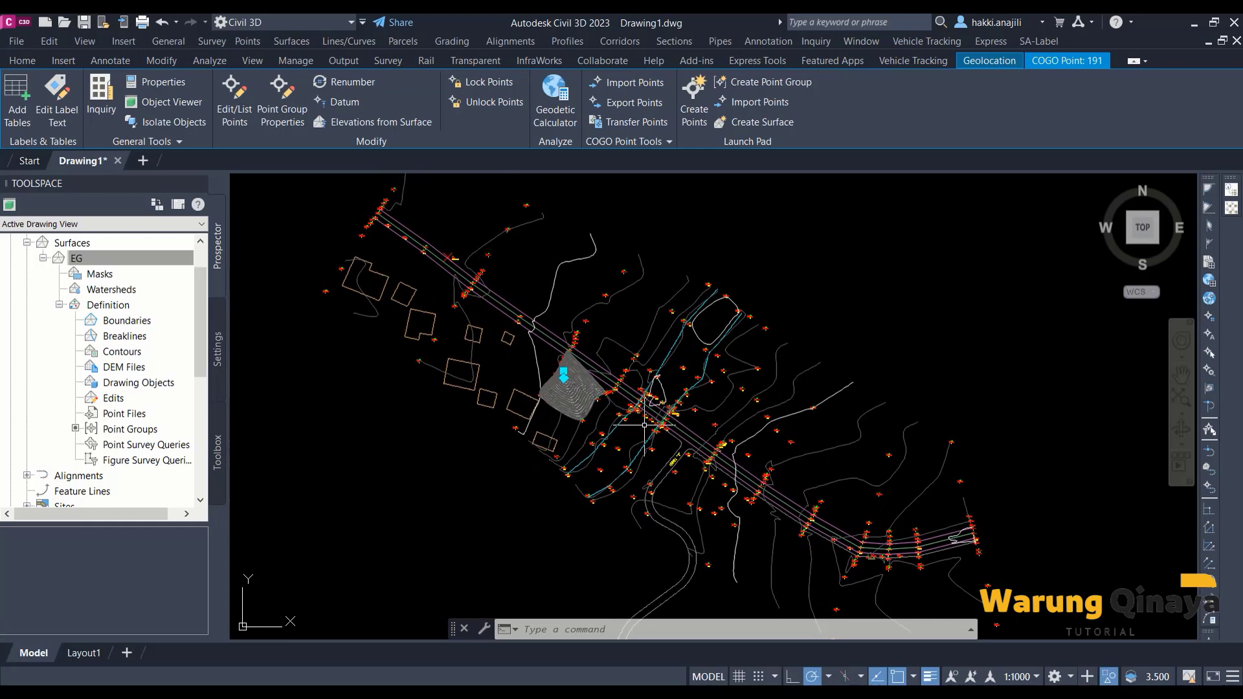
scroll(642, 401, up, 4)
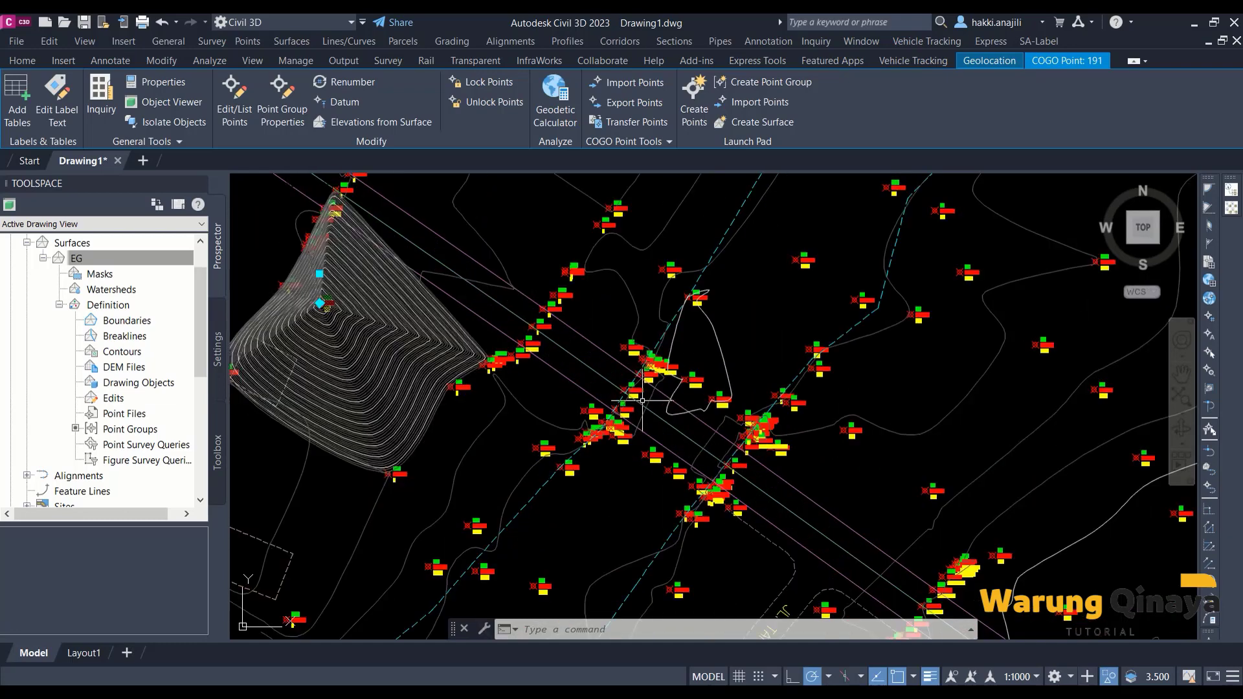
scroll(641, 401, down, 4)
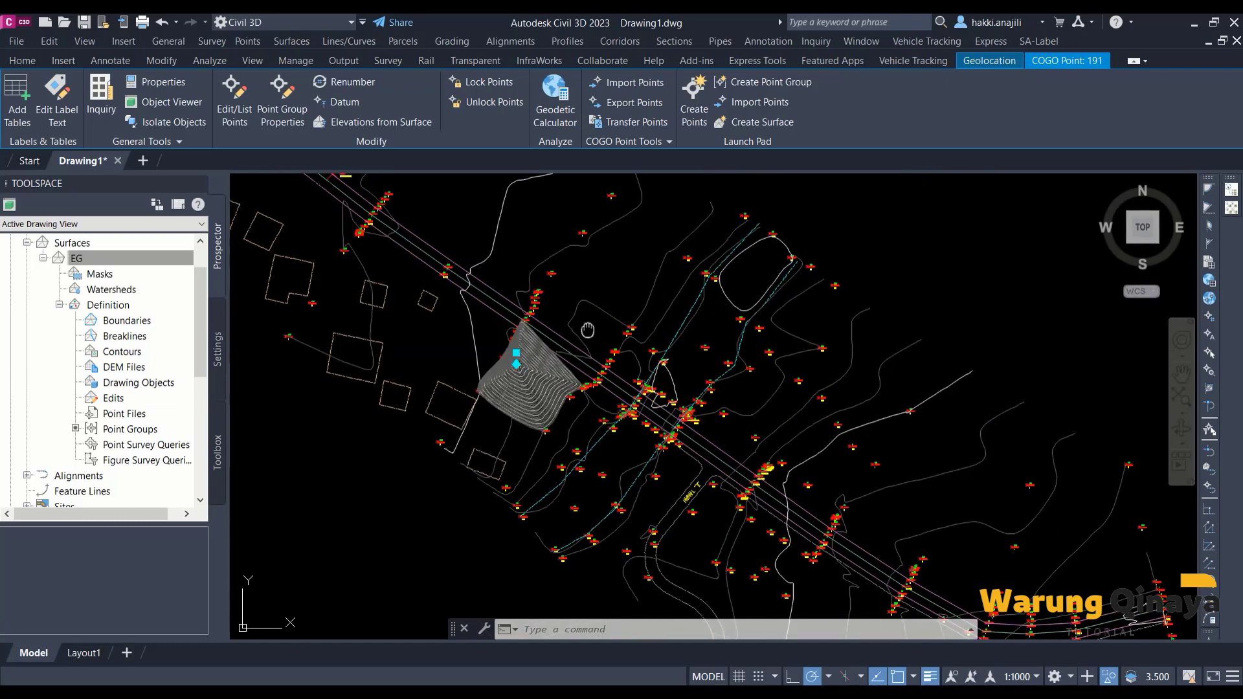
middle_drag(588, 325, 591, 348)
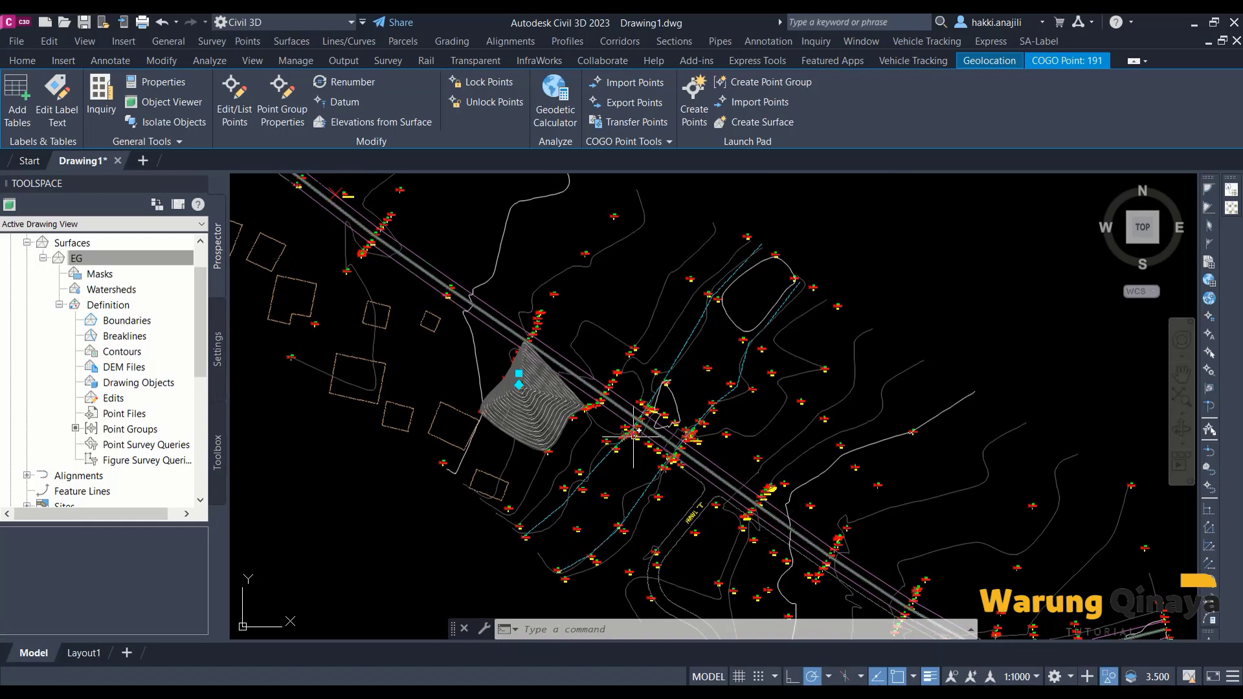
middle_drag(574, 386, 584, 407)
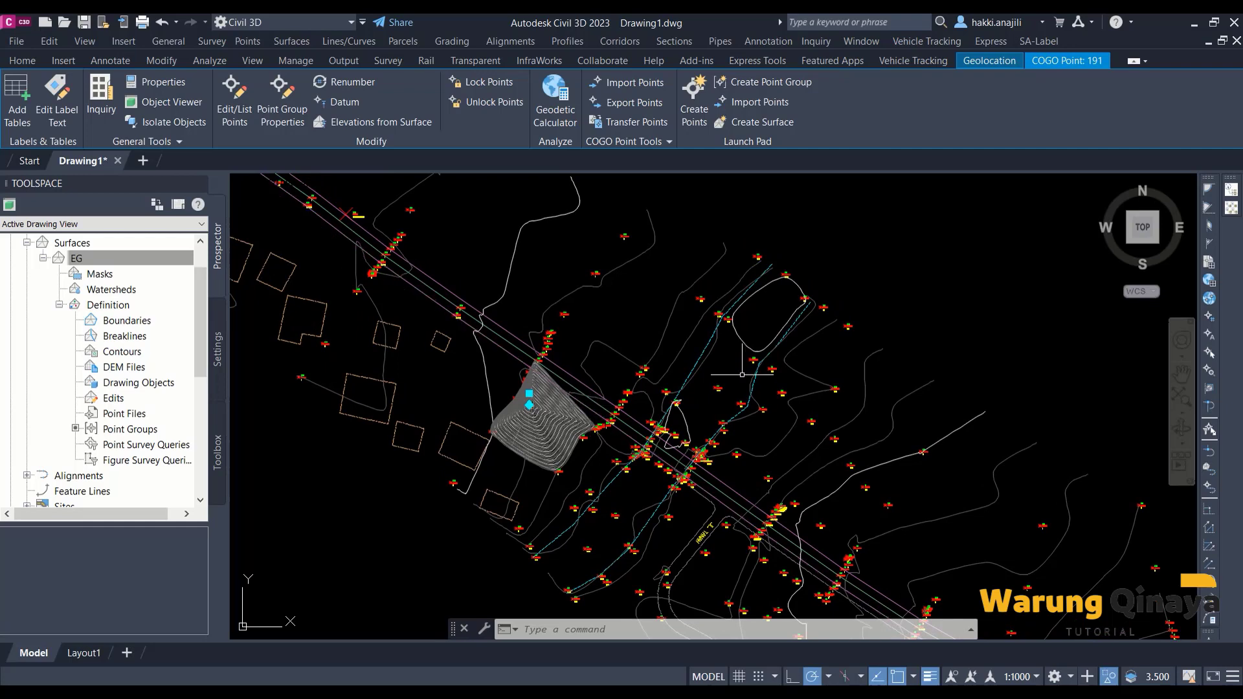
middle_drag(585, 490, 586, 457)
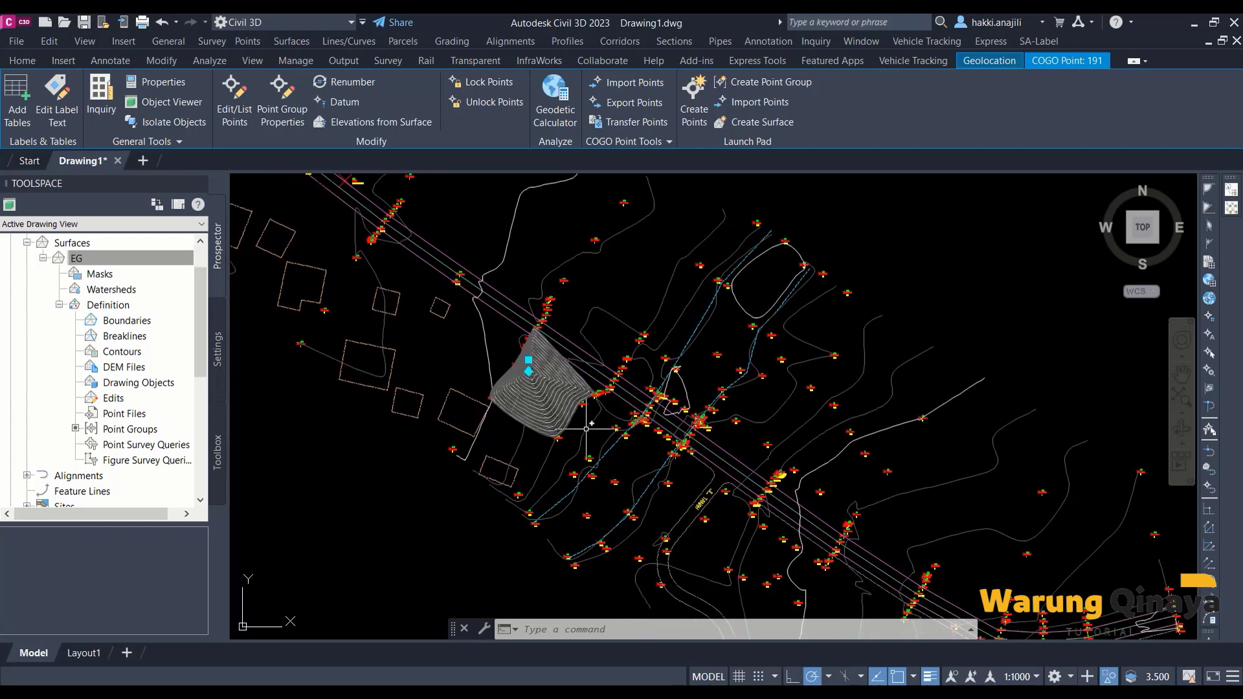
scroll(629, 401, down, 2)
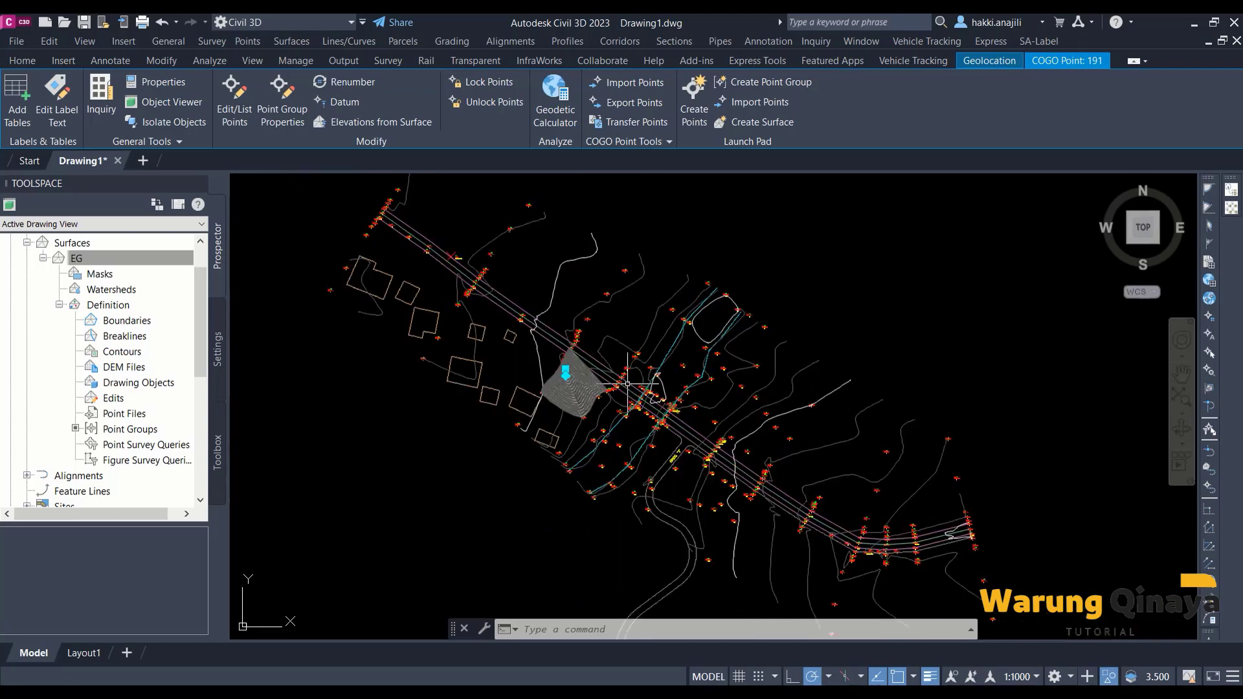
scroll(583, 356, up, 4)
scroll(585, 367, down, 1)
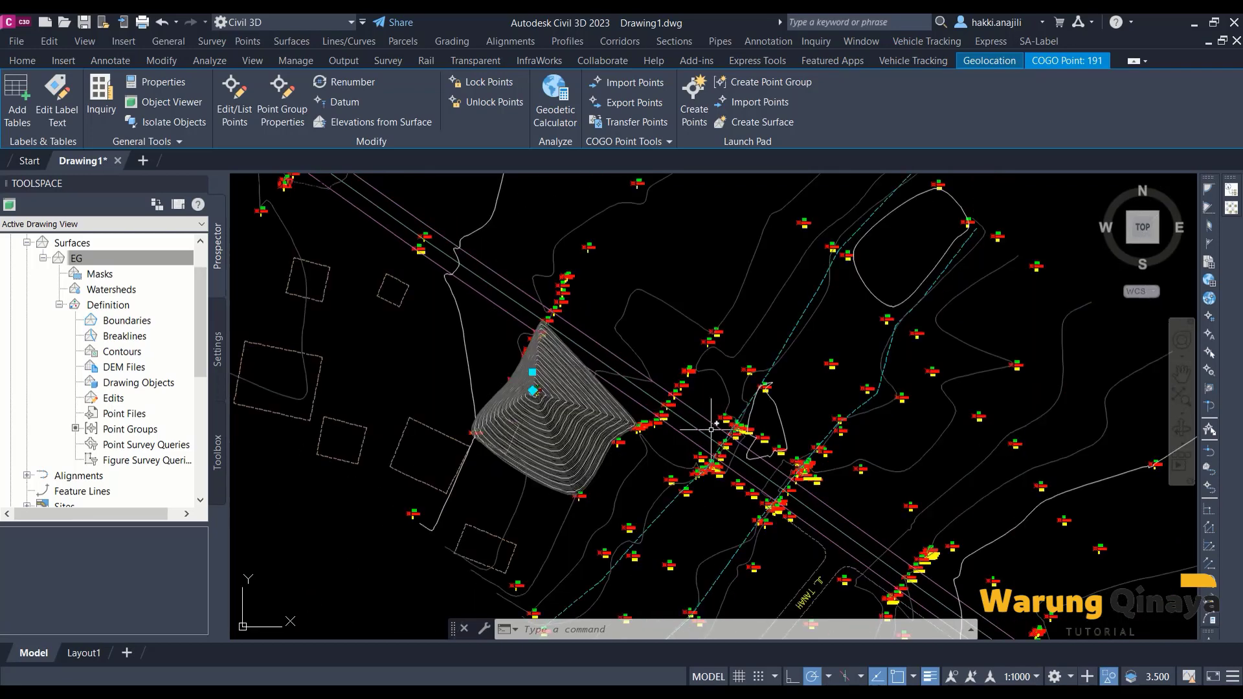
scroll(711, 430, down, 2)
scroll(637, 382, down, 1)
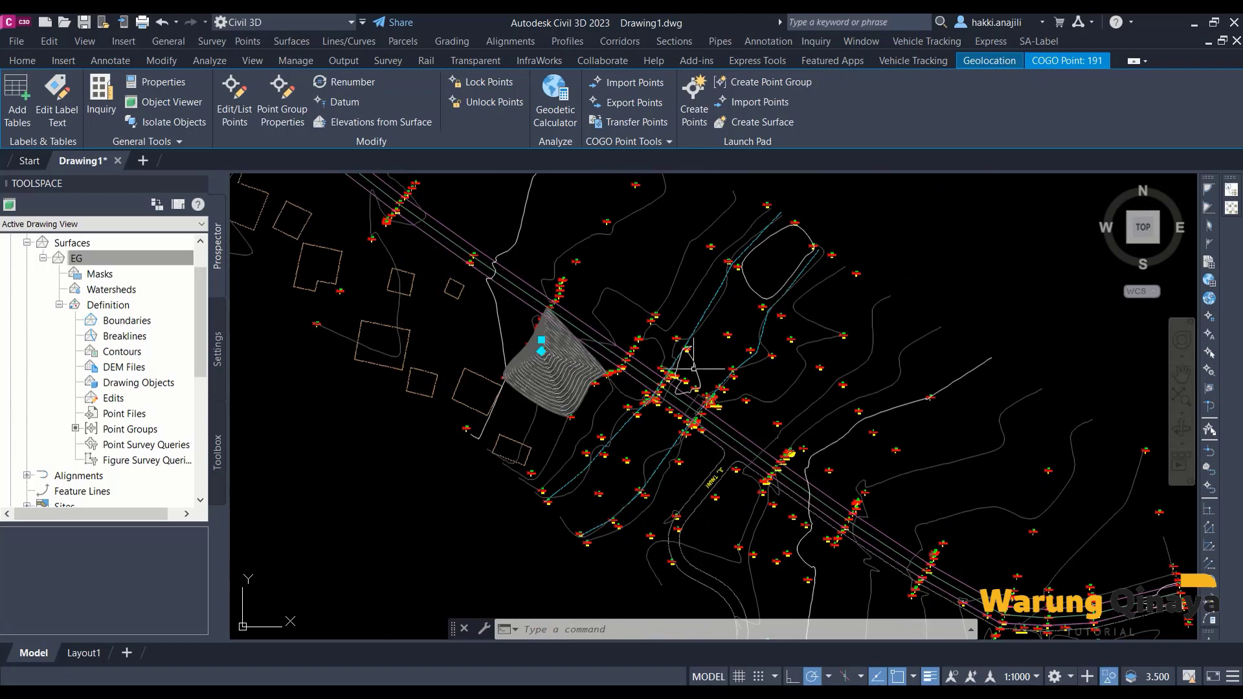
scroll(576, 362, up, 3)
scroll(550, 382, up, 3)
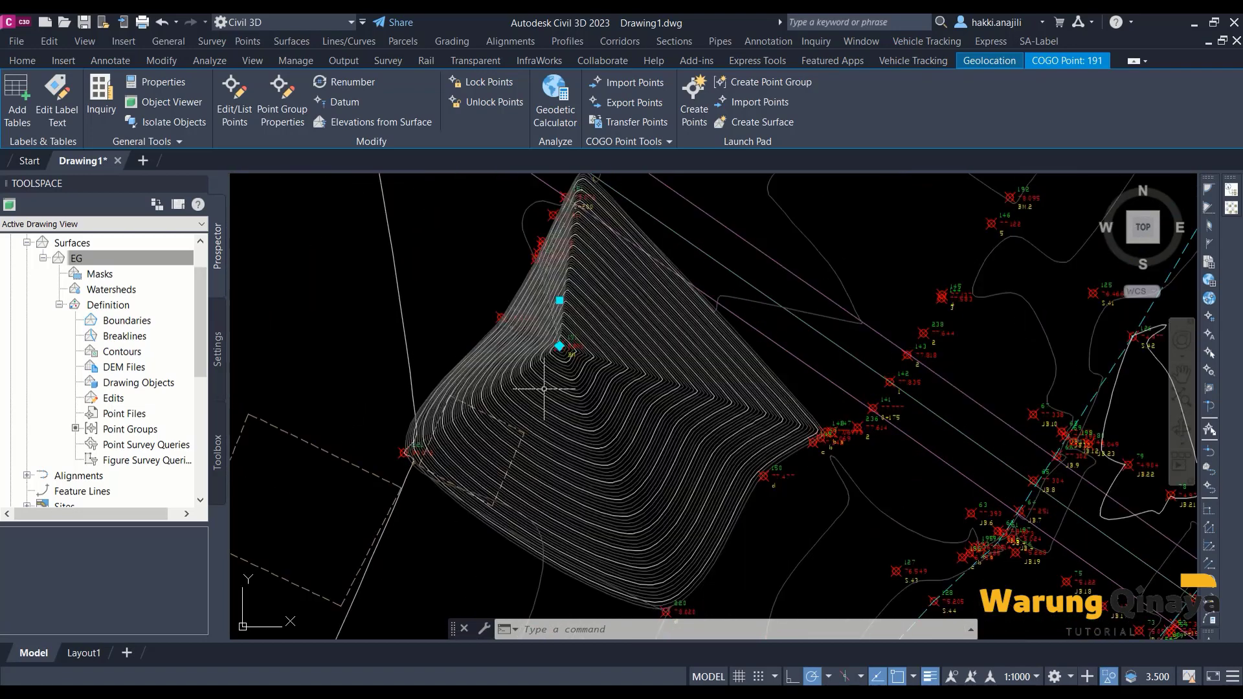
Step: Clear the selected survey point and zoom around point 162 on the hill
key(Escape)
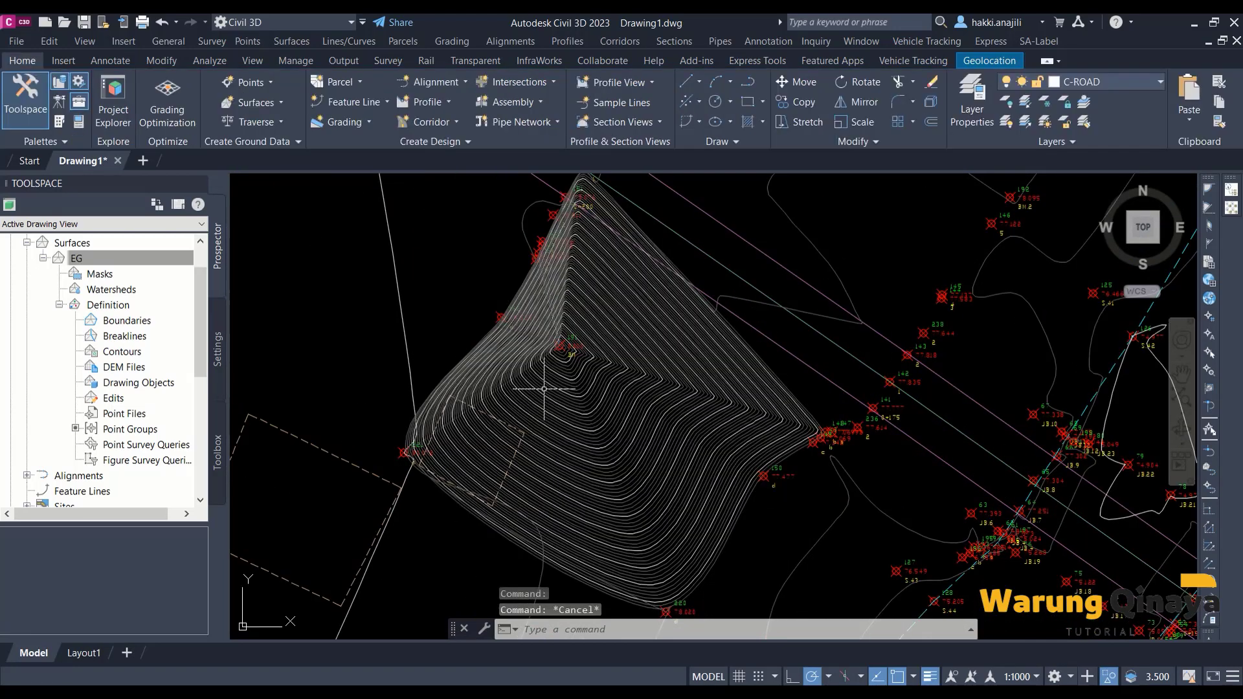
scroll(567, 350, up, 2)
scroll(557, 346, up, 4)
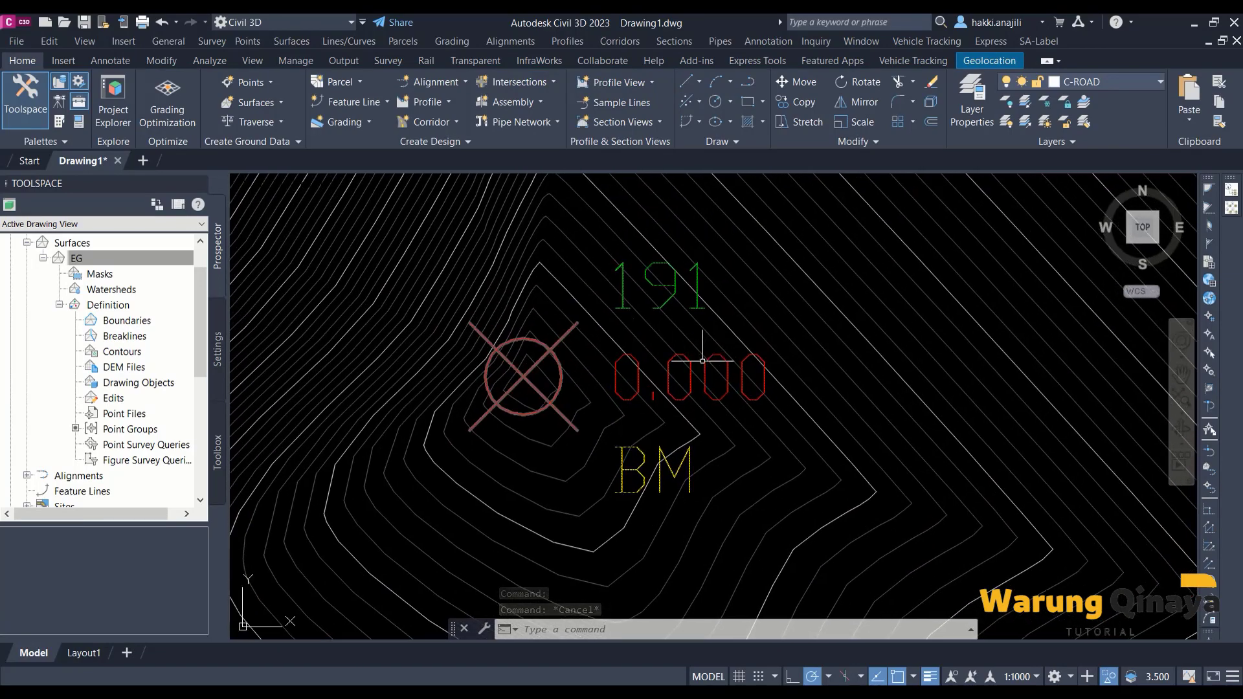
scroll(686, 379, down, 4)
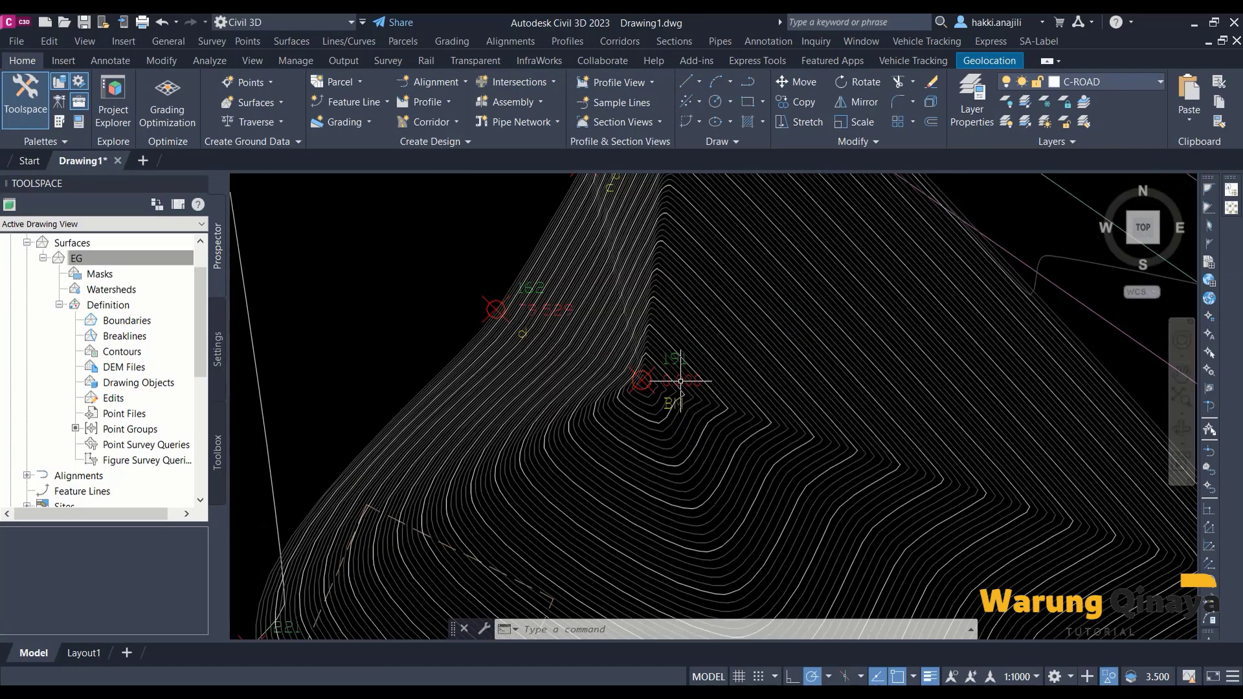
scroll(667, 359, down, 3)
middle_drag(671, 375, 686, 408)
scroll(570, 340, up, 2)
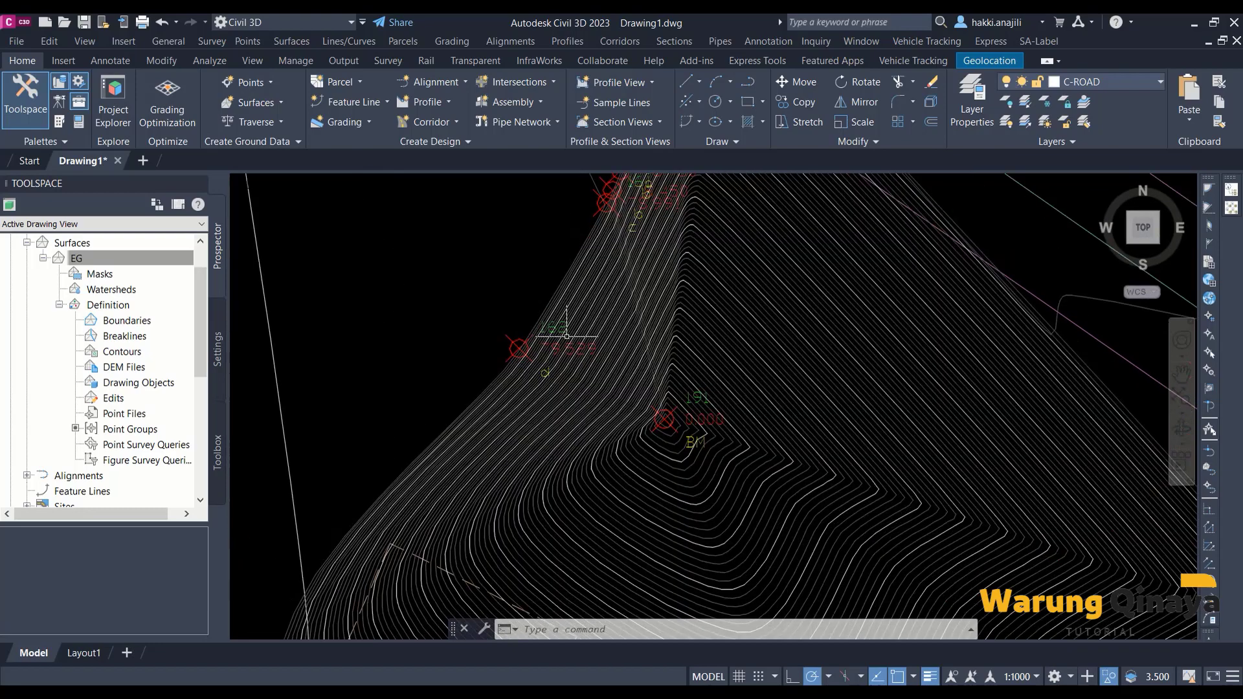
scroll(687, 417, up, 2)
scroll(653, 418, up, 2)
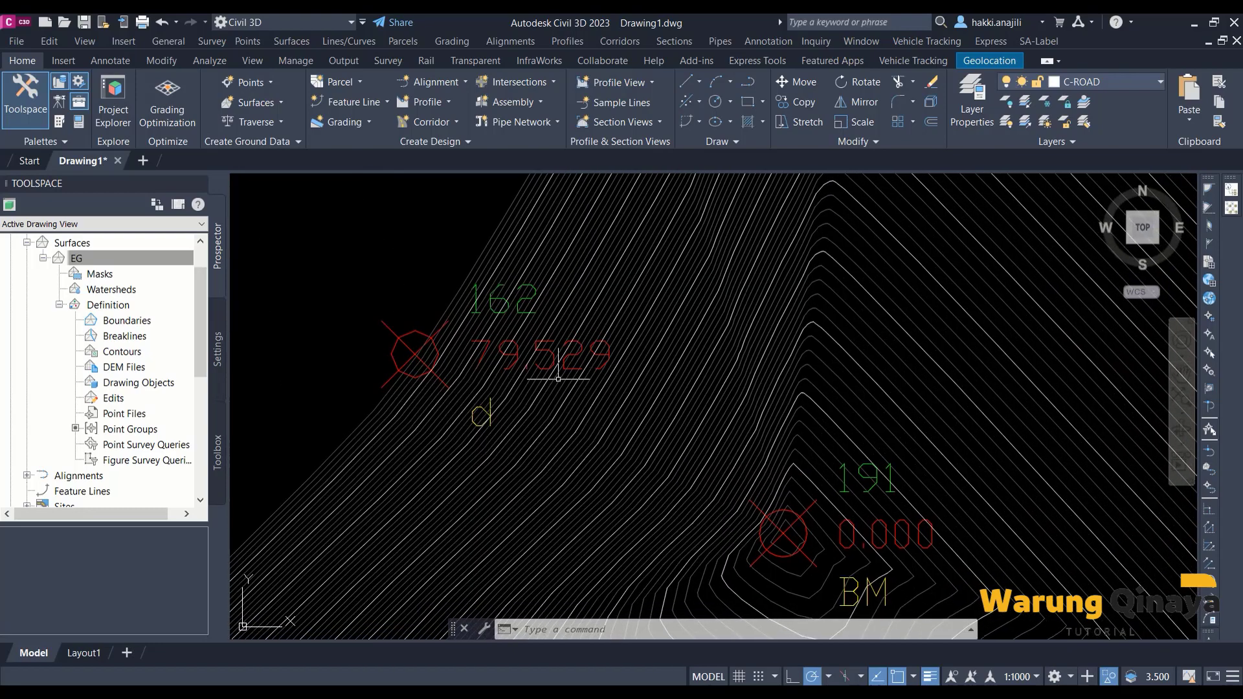
scroll(604, 333, down, 3)
scroll(608, 396, down, 2)
Step: Frame the whole hill and select the EG surface
middle_drag(608, 396, 601, 336)
scroll(582, 355, down, 4)
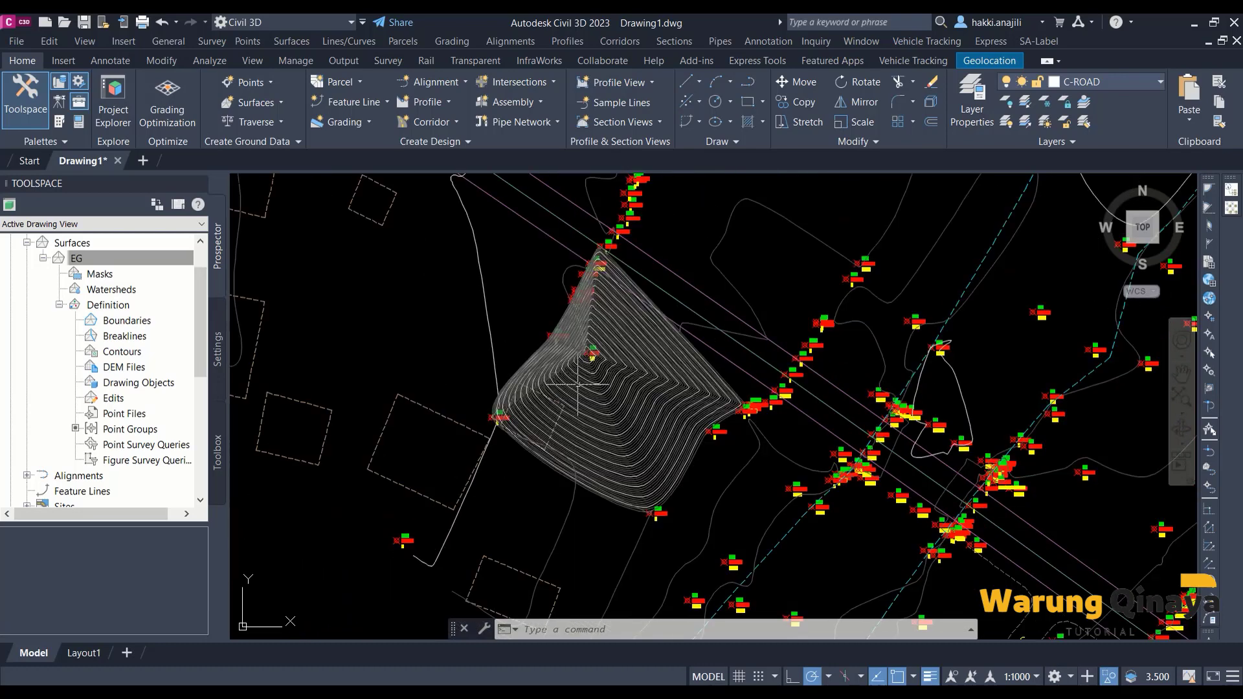
scroll(549, 367, up, 2)
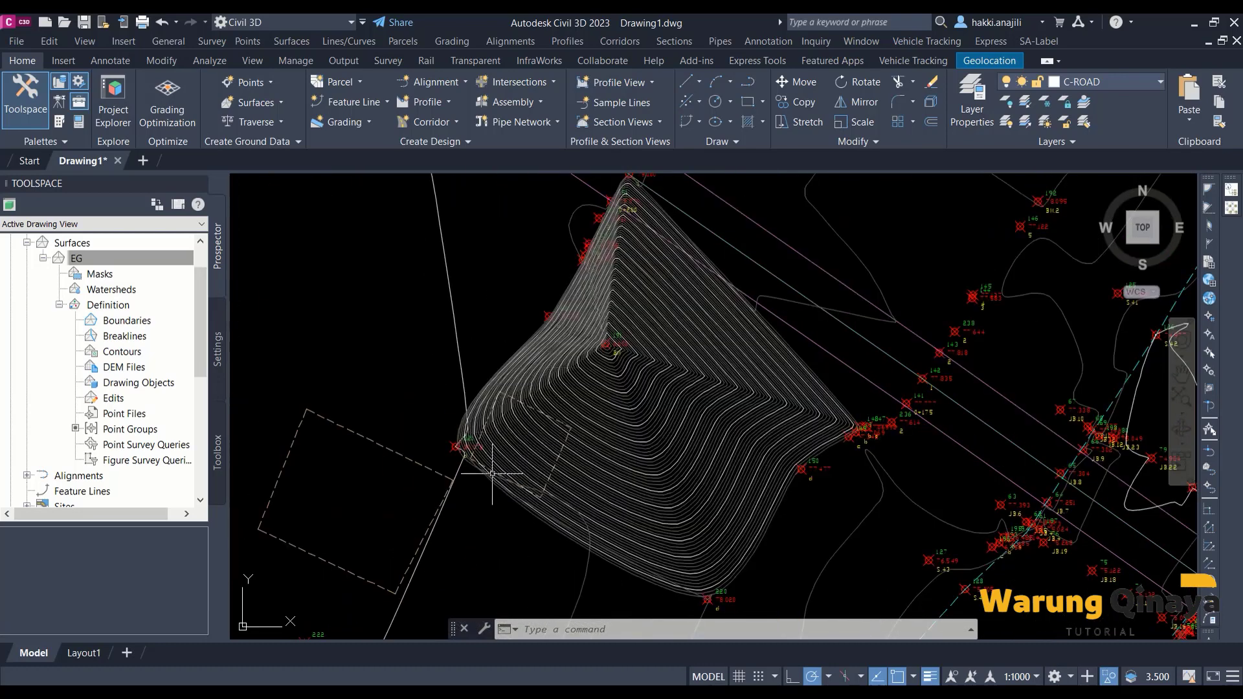
scroll(536, 444, up, 4)
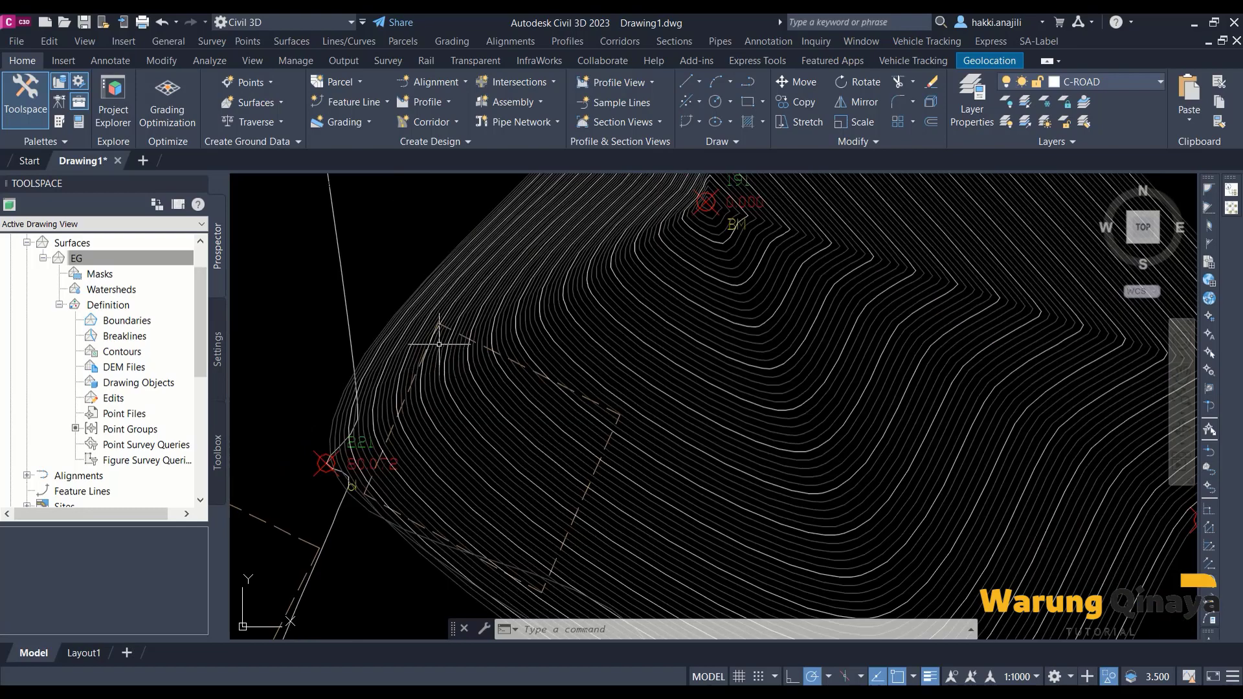
scroll(488, 400, down, 4)
click(559, 373)
Step: Orbit the EG surface in Object Viewer to reveal the deep spike, then close the viewer
right_click(610, 387)
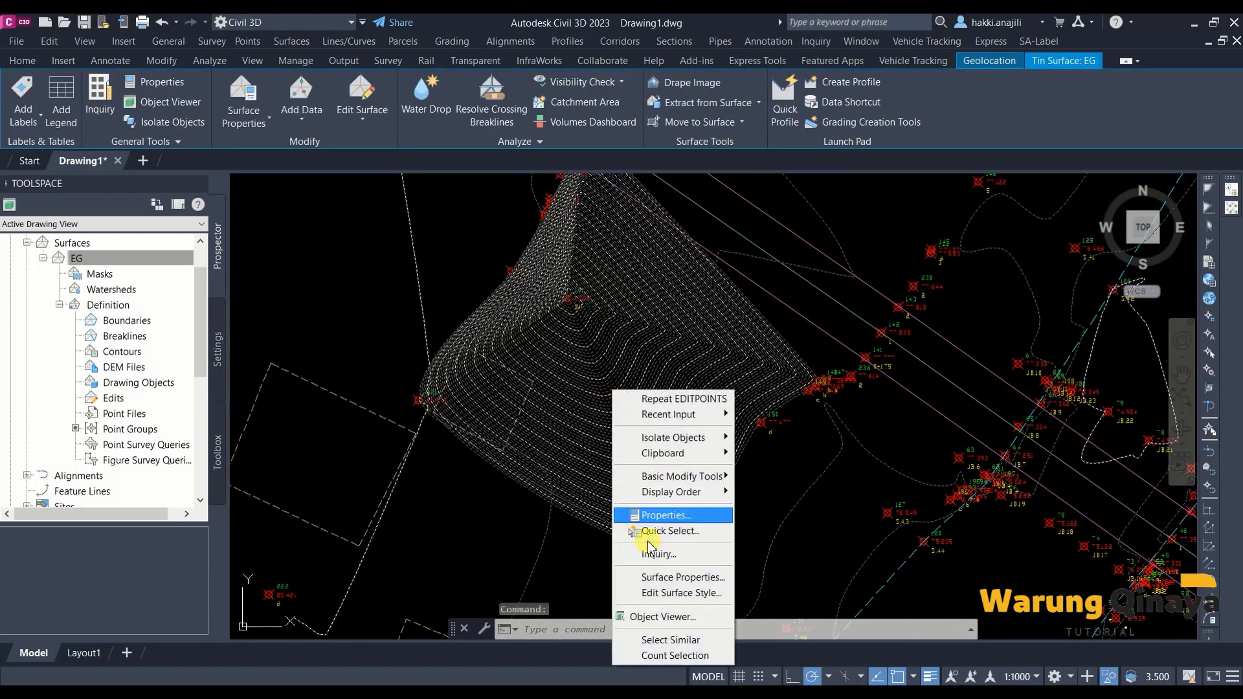
click(624, 616)
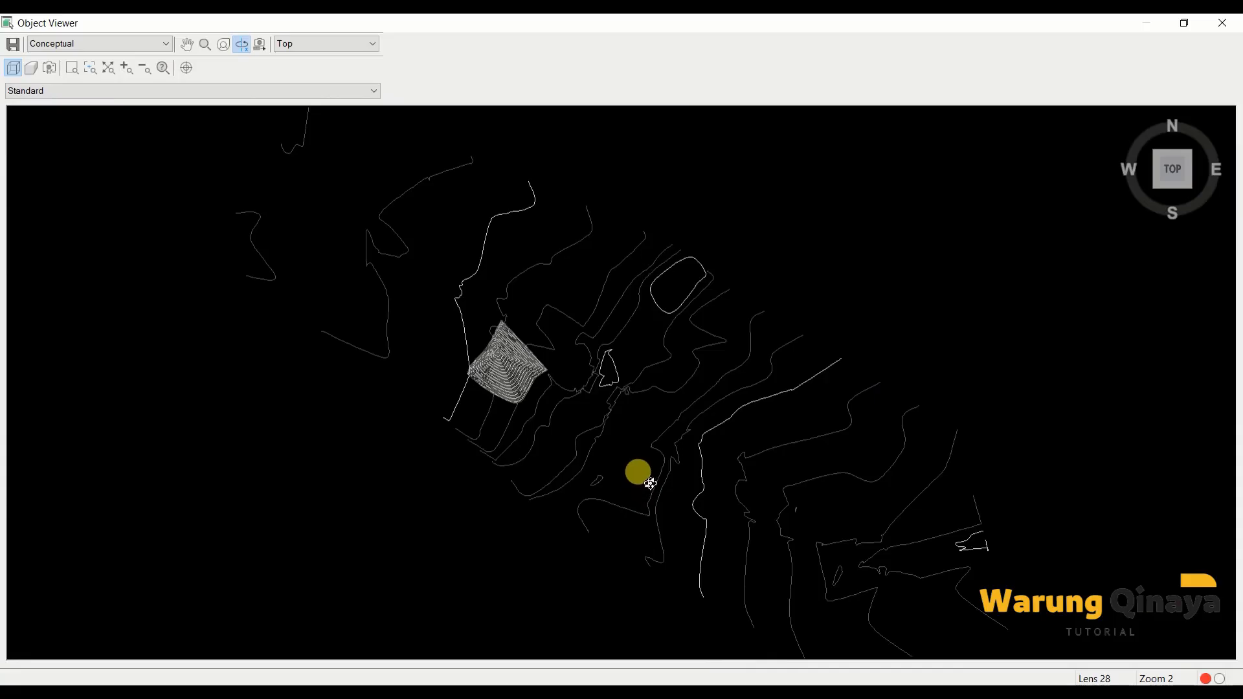
mouse_move(652, 438)
mouse_down()
mouse_move(647, 303)
mouse_move(666, 266)
mouse_move(518, 288)
mouse_move(591, 394)
mouse_move(347, 305)
mouse_up()
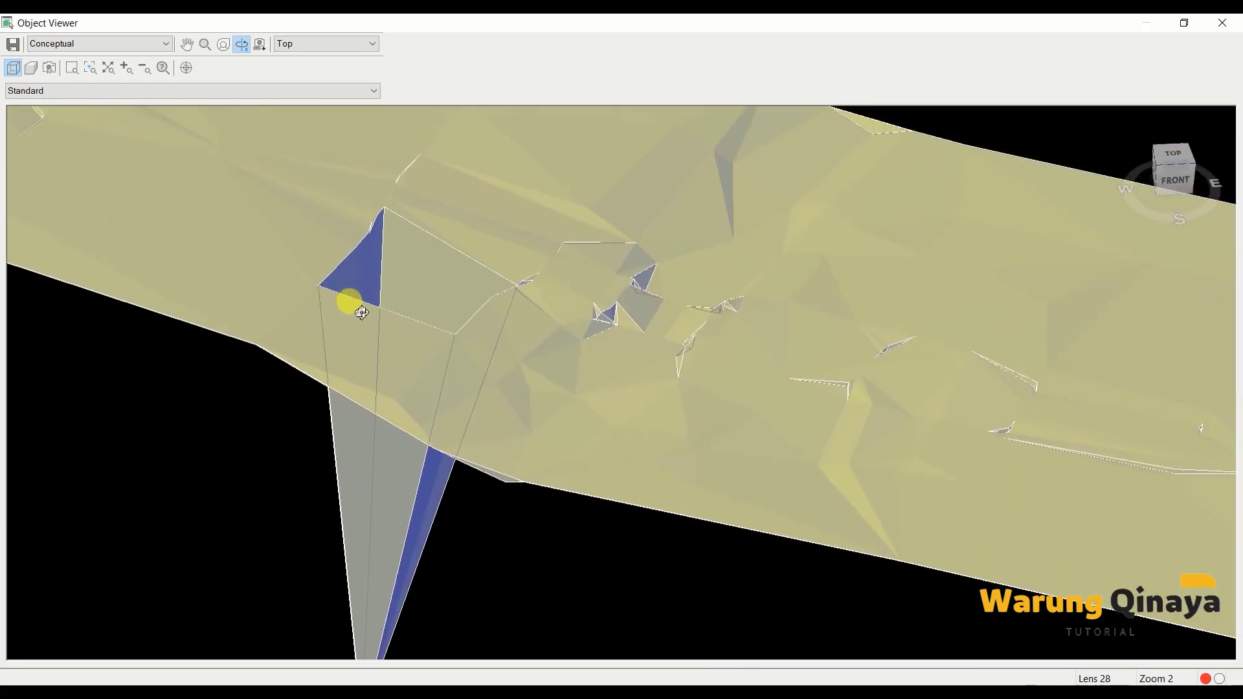
mouse_move(897, 445)
mouse_down()
mouse_move(902, 316)
mouse_move(635, 399)
mouse_move(666, 362)
mouse_move(649, 380)
mouse_move(555, 352)
mouse_move(561, 367)
mouse_move(513, 389)
mouse_up()
scroll(512, 389, up, 4)
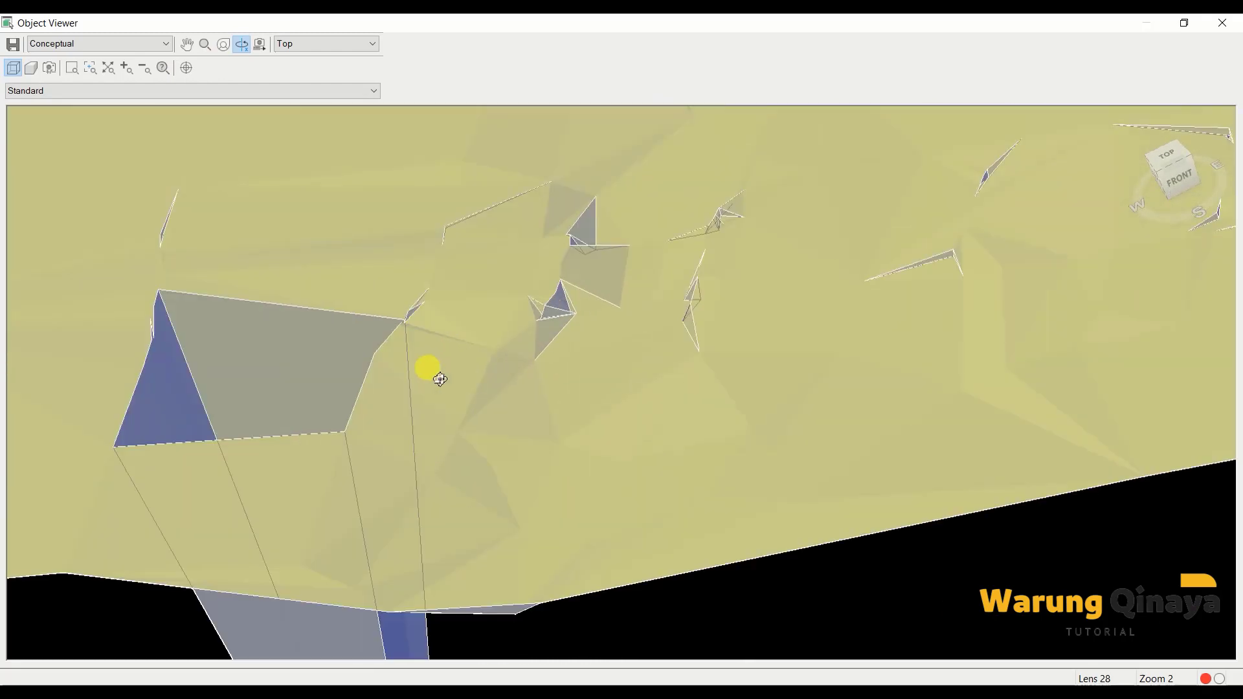
right_click(563, 347)
click(590, 361)
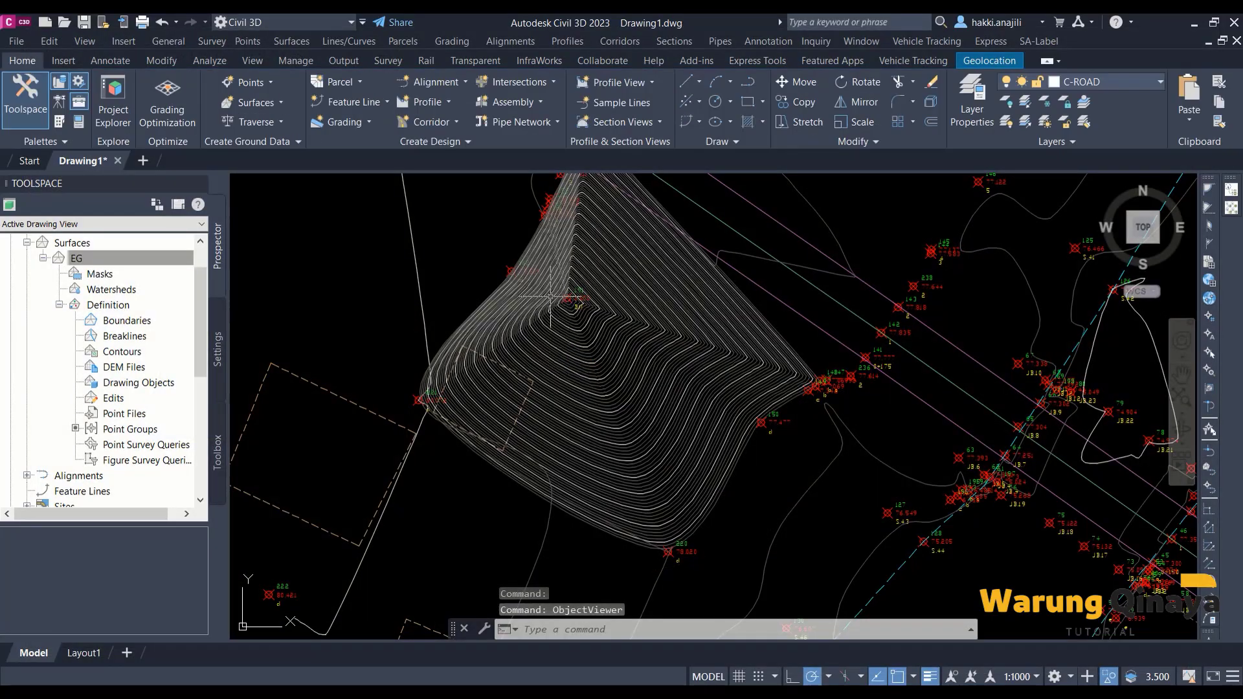
Step: Zoom in and out over the contour peak to locate the BM point
scroll(531, 278, up, 3)
scroll(522, 269, up, 4)
scroll(522, 413, down, 5)
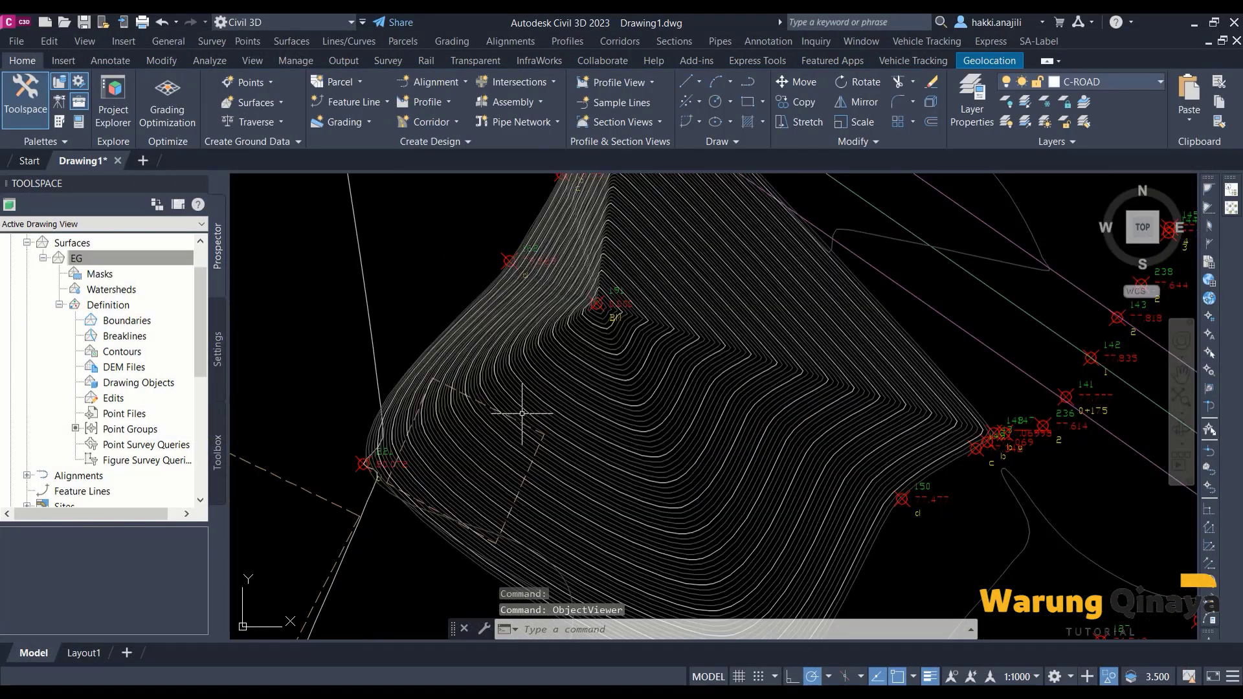
scroll(522, 413, down, 1)
scroll(499, 416, down, 3)
scroll(542, 296, down, 1)
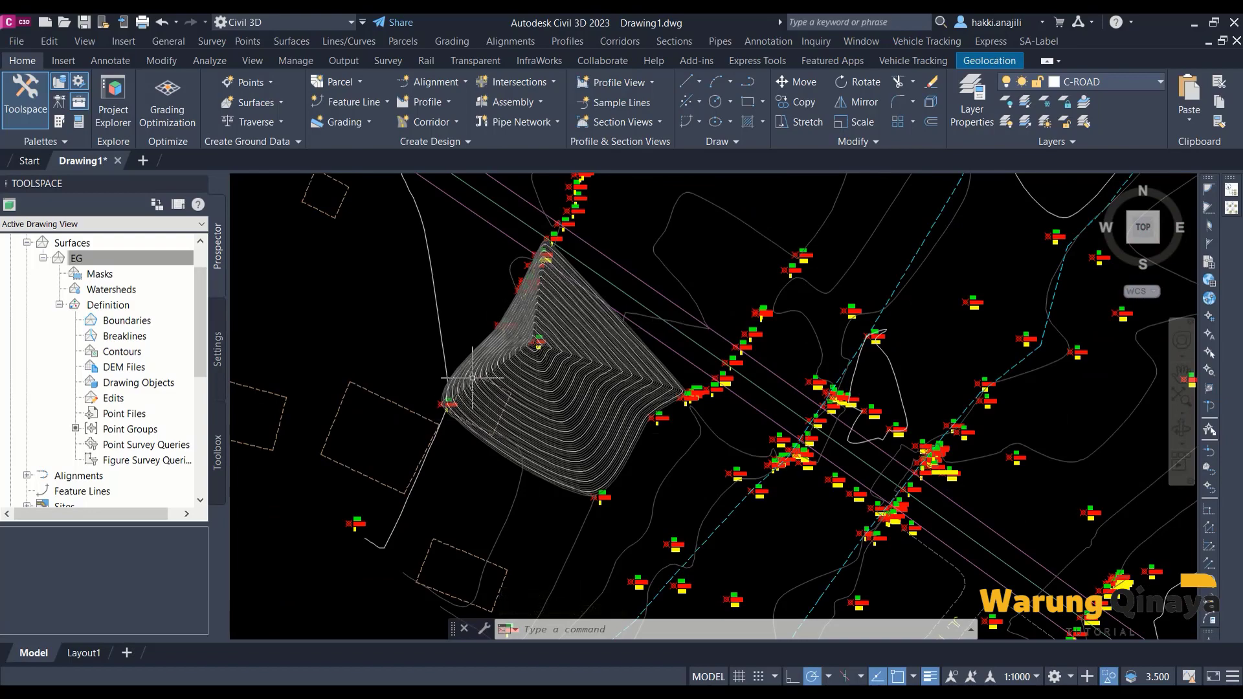
scroll(472, 377, up, 3)
scroll(510, 421, up, 1)
scroll(455, 452, up, 1)
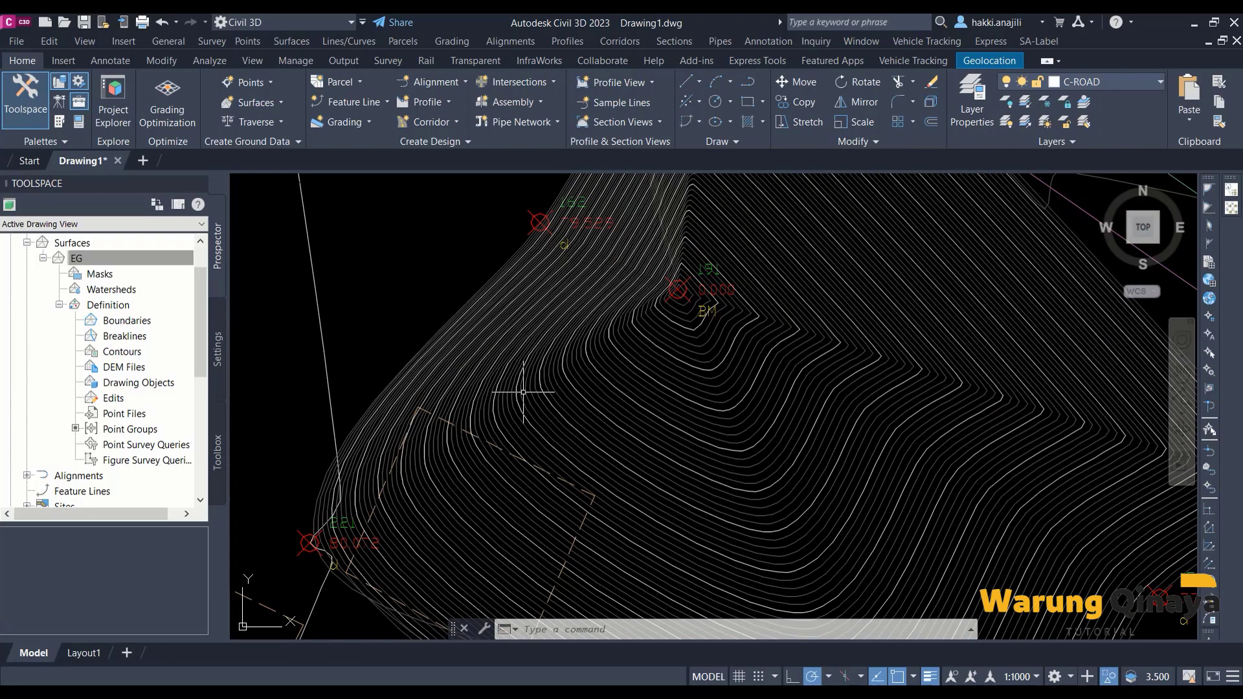
scroll(458, 463, down, 2)
scroll(494, 311, up, 3)
scroll(505, 299, up, 1)
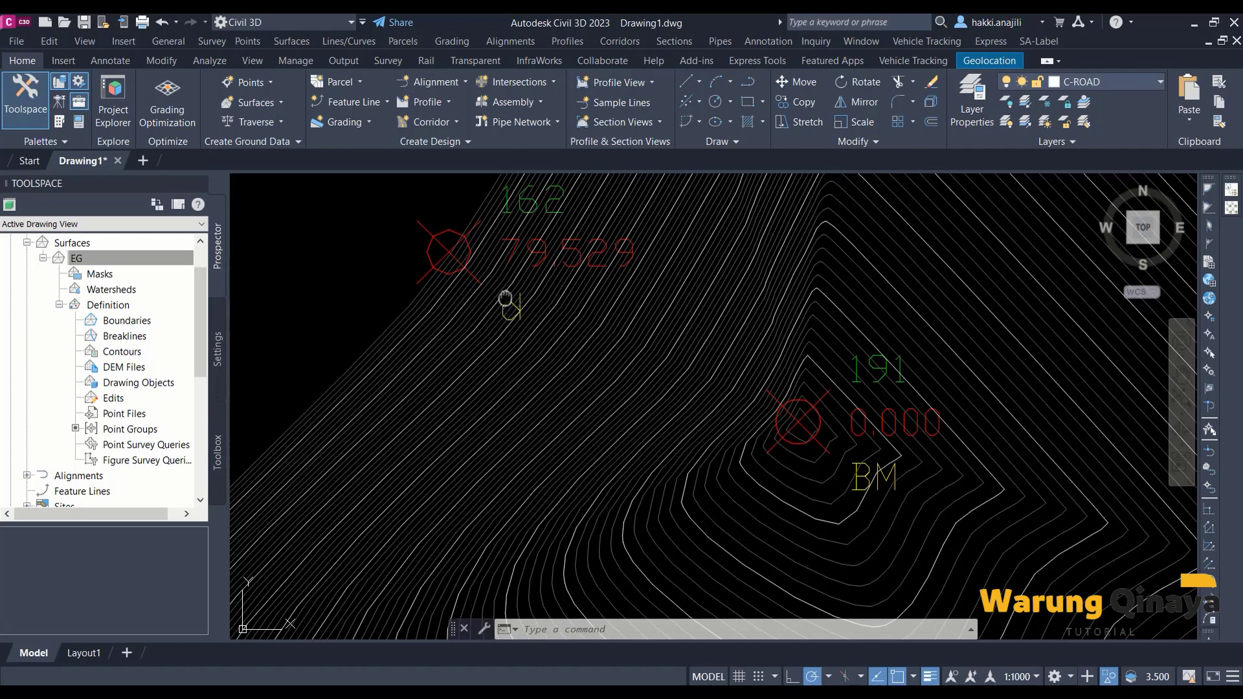
Step: Pan to point 191 and select the BM point at elevation 0.000
middle_drag(504, 299, 449, 384)
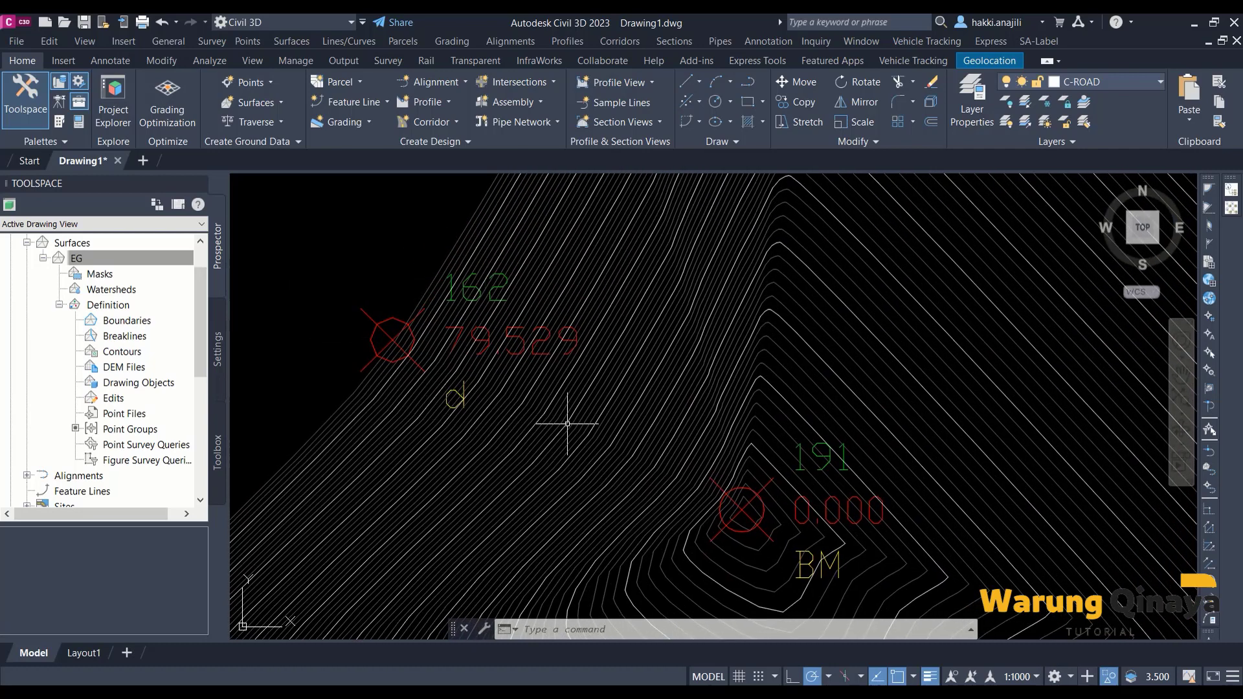
middle_drag(566, 405, 585, 420)
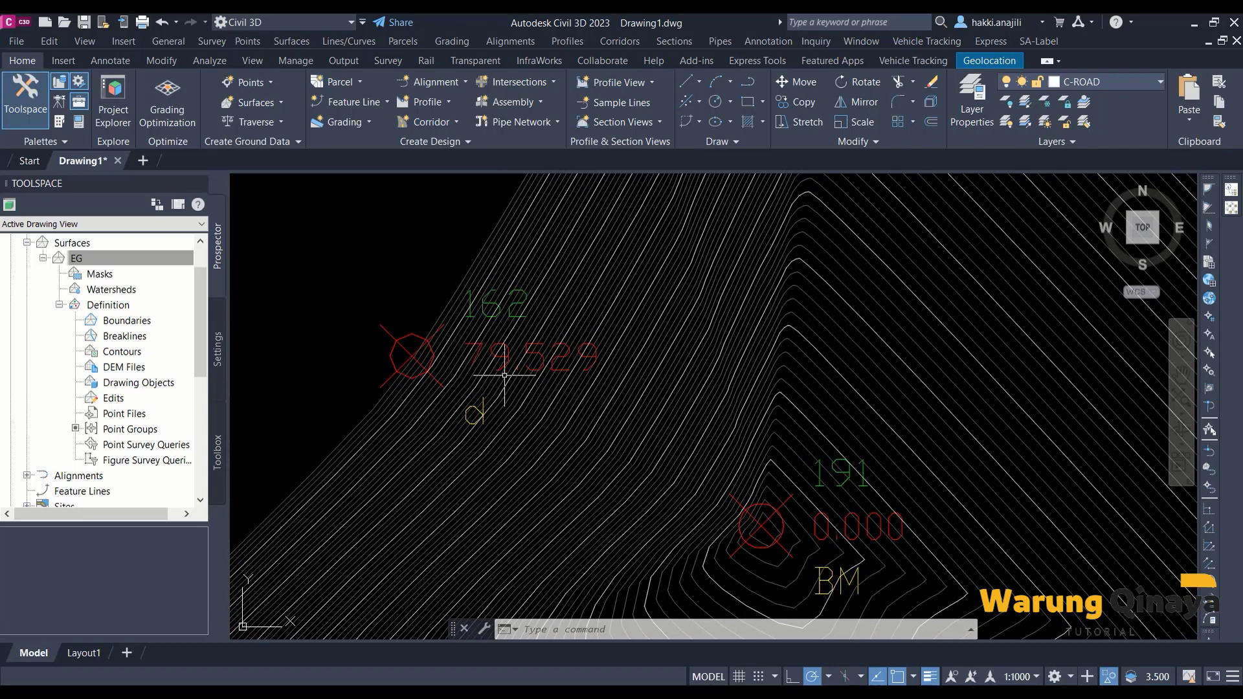
middle_drag(504, 374, 686, 463)
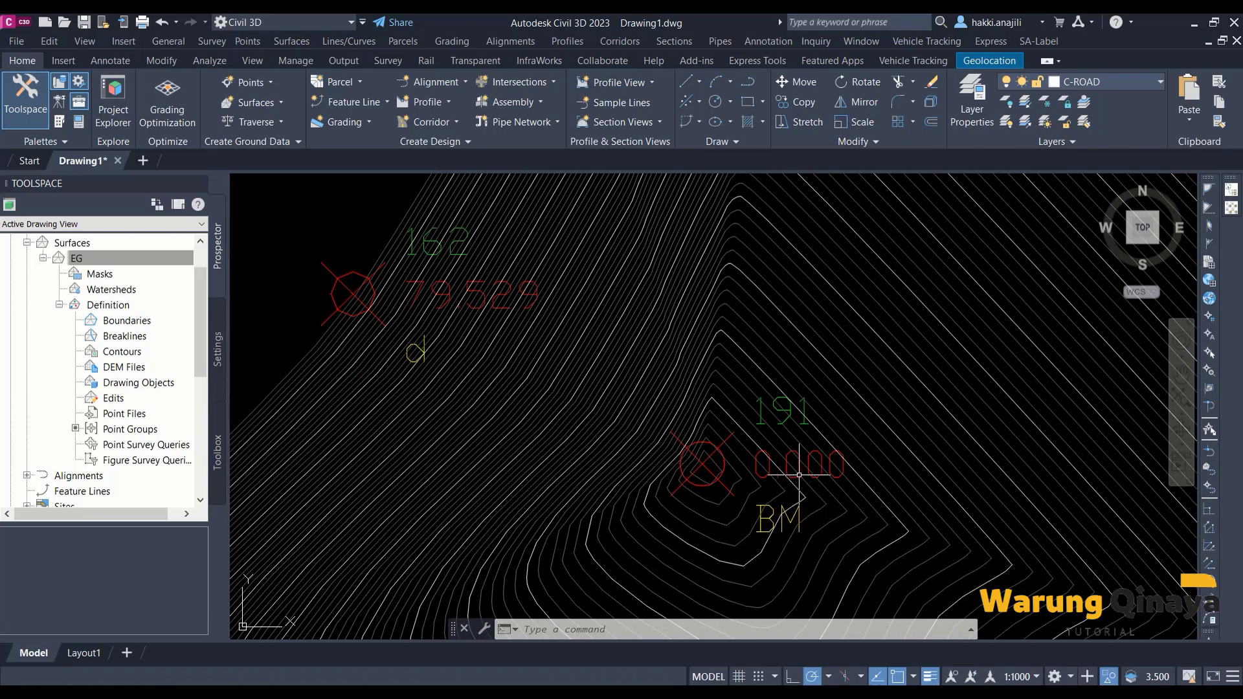
click(702, 462)
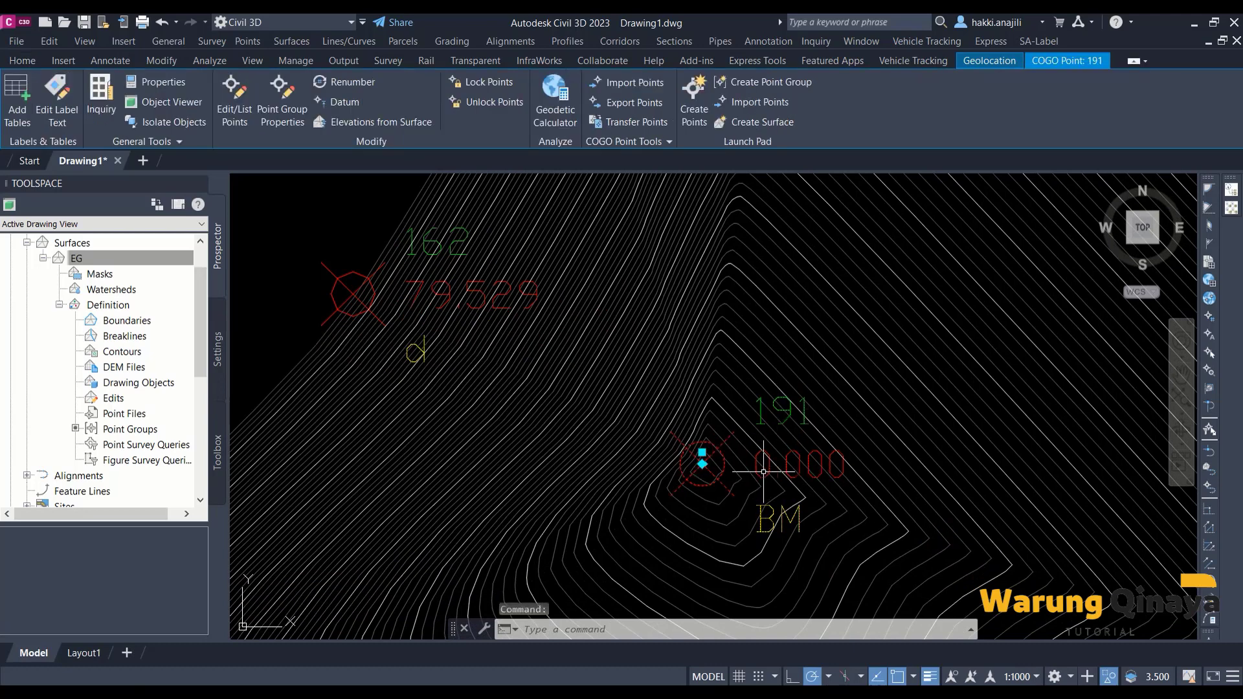
Step: In the Point Editor, change point 191's elevation from 0.000 to 79.529 and close the table
click(238, 102)
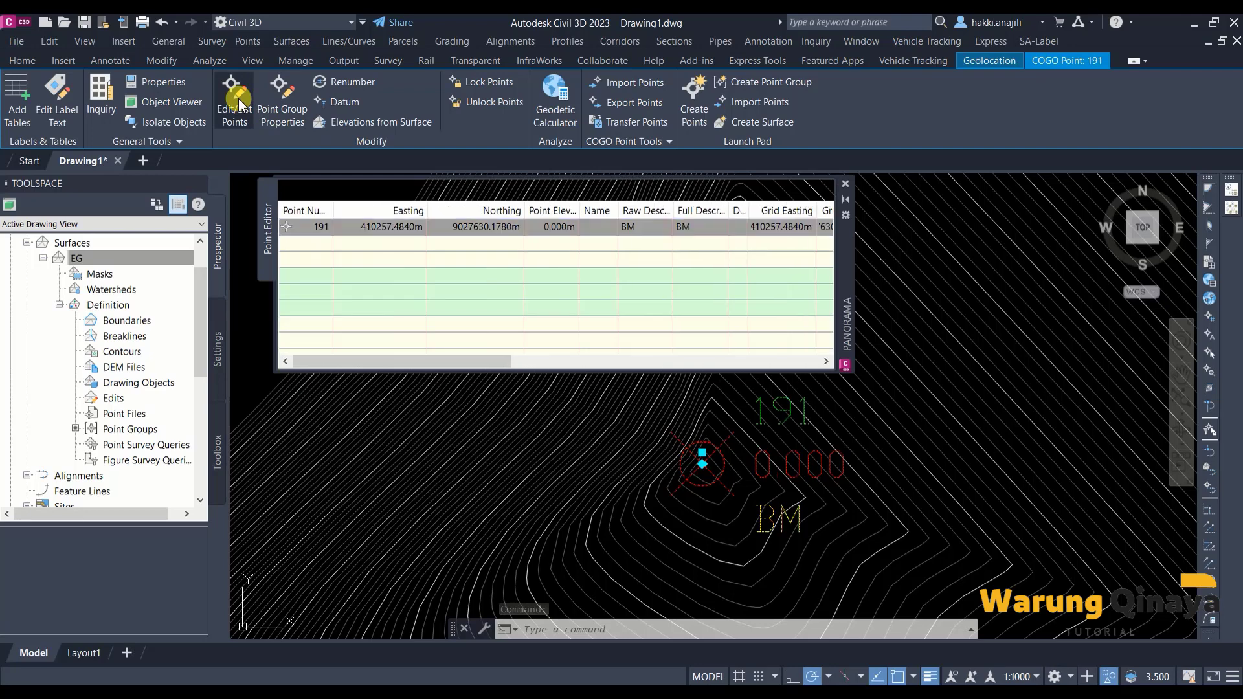
click(570, 226)
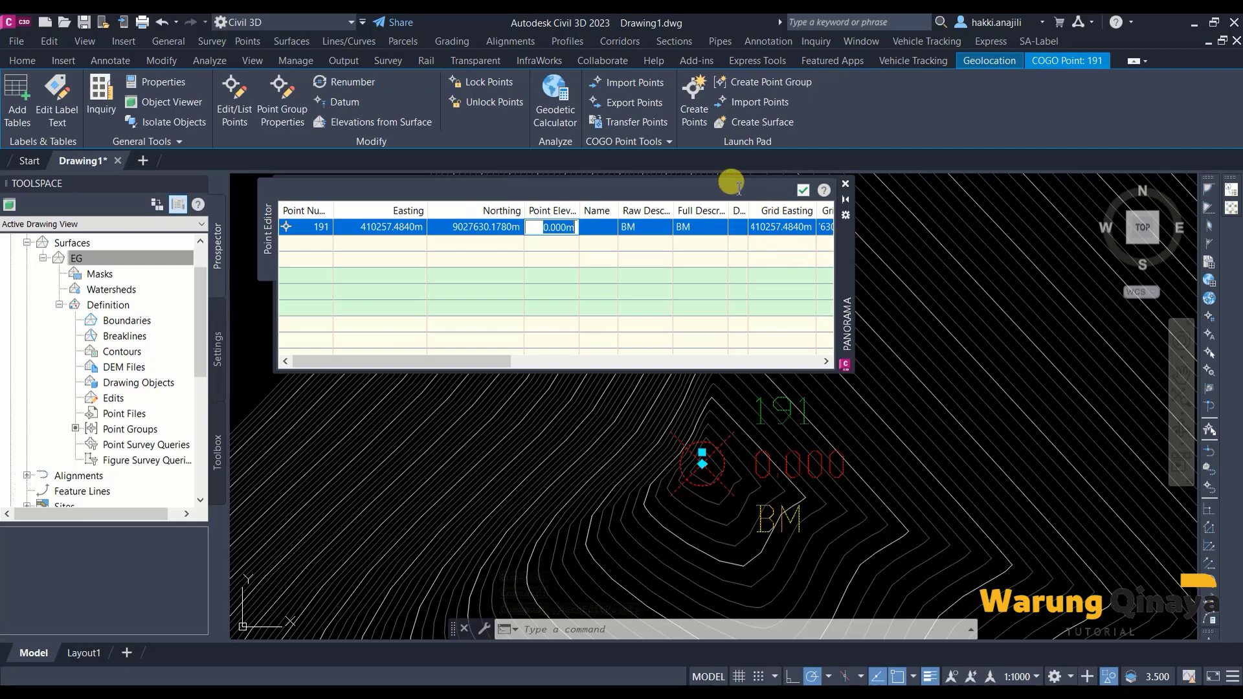
click(743, 189)
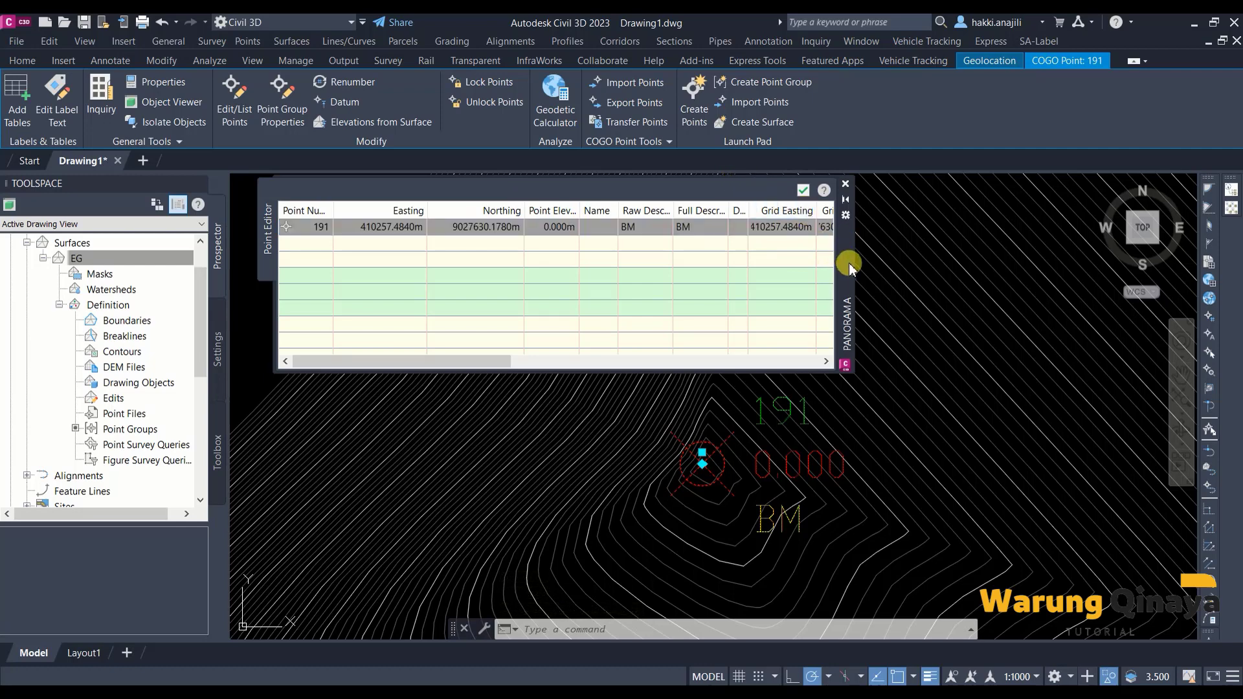
mouse_move(846, 257)
mouse_down()
mouse_move(1069, 246)
mouse_move(1120, 270)
mouse_up()
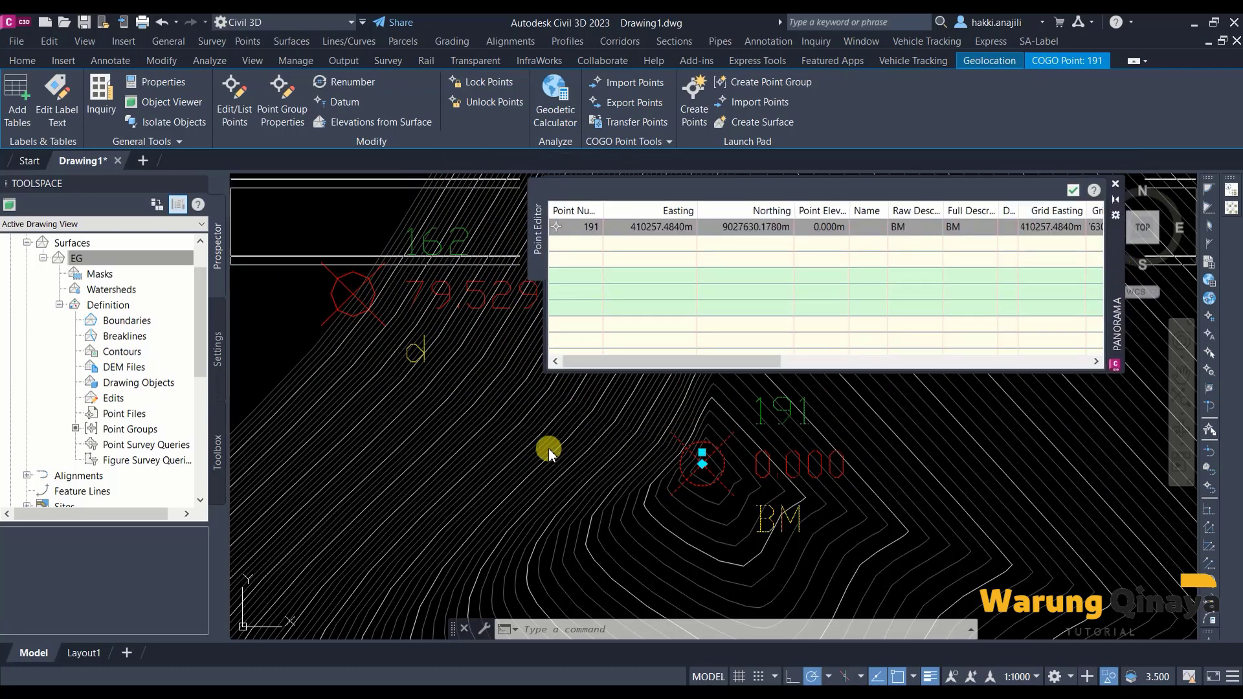
scroll(549, 448, down, 1)
scroll(620, 389, down, 1)
scroll(622, 391, up, 2)
click(818, 226)
text(79.529)
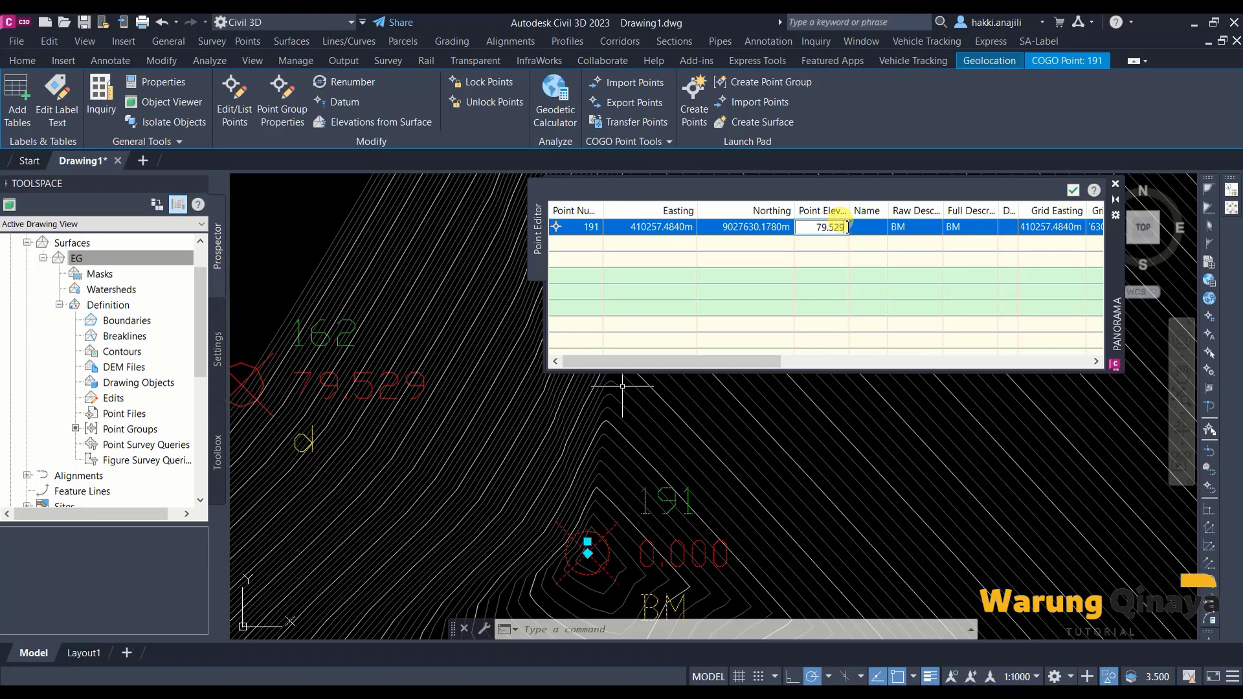
click(881, 287)
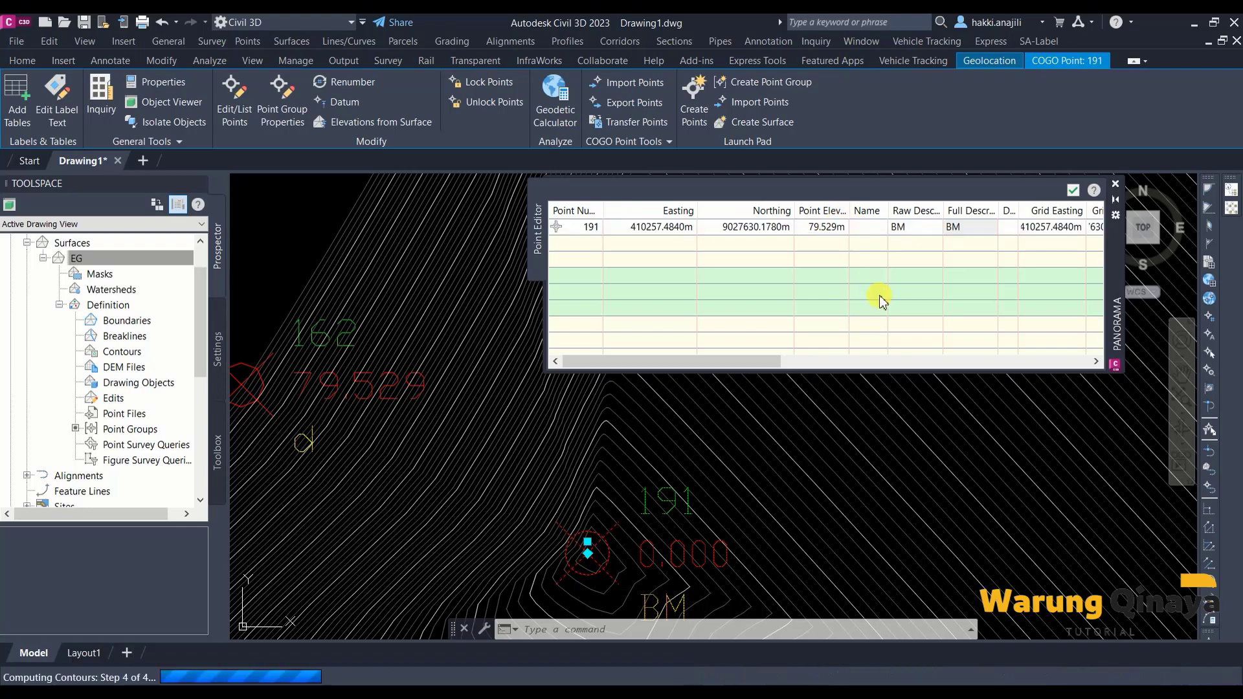
click(1074, 190)
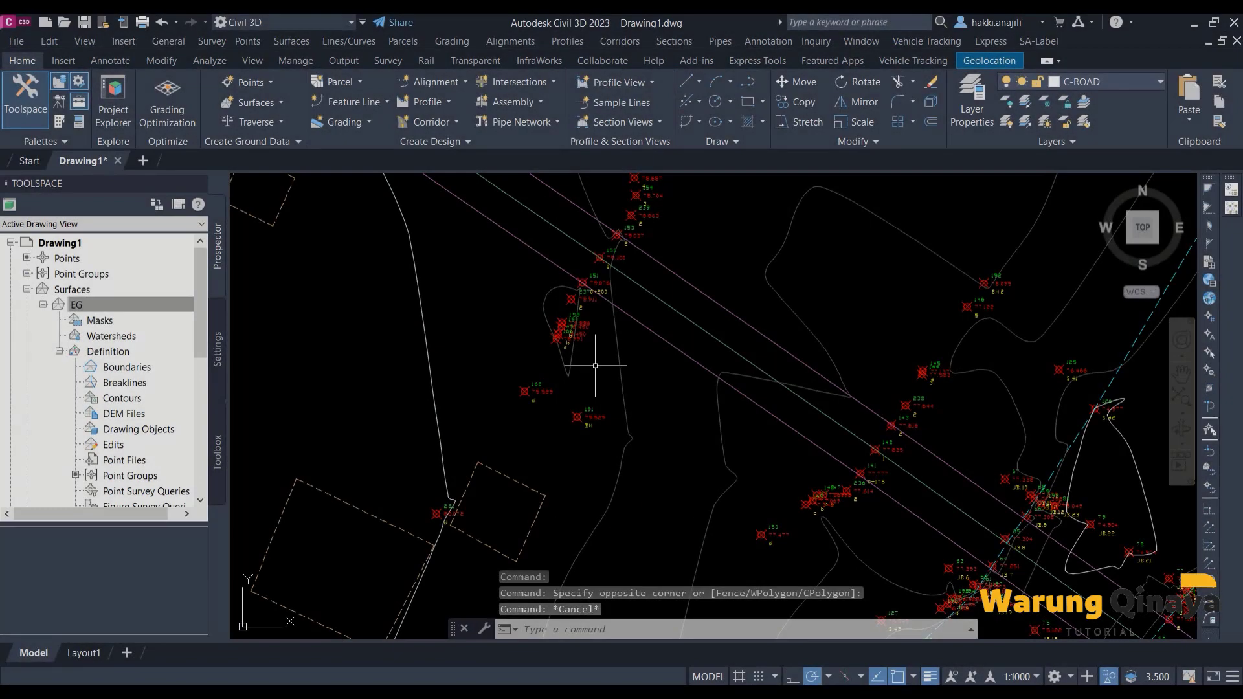
scroll(510, 357, down, 5)
Step: Zoom into the redrawn EG contours and back out to survey the area
scroll(642, 382, up, 2)
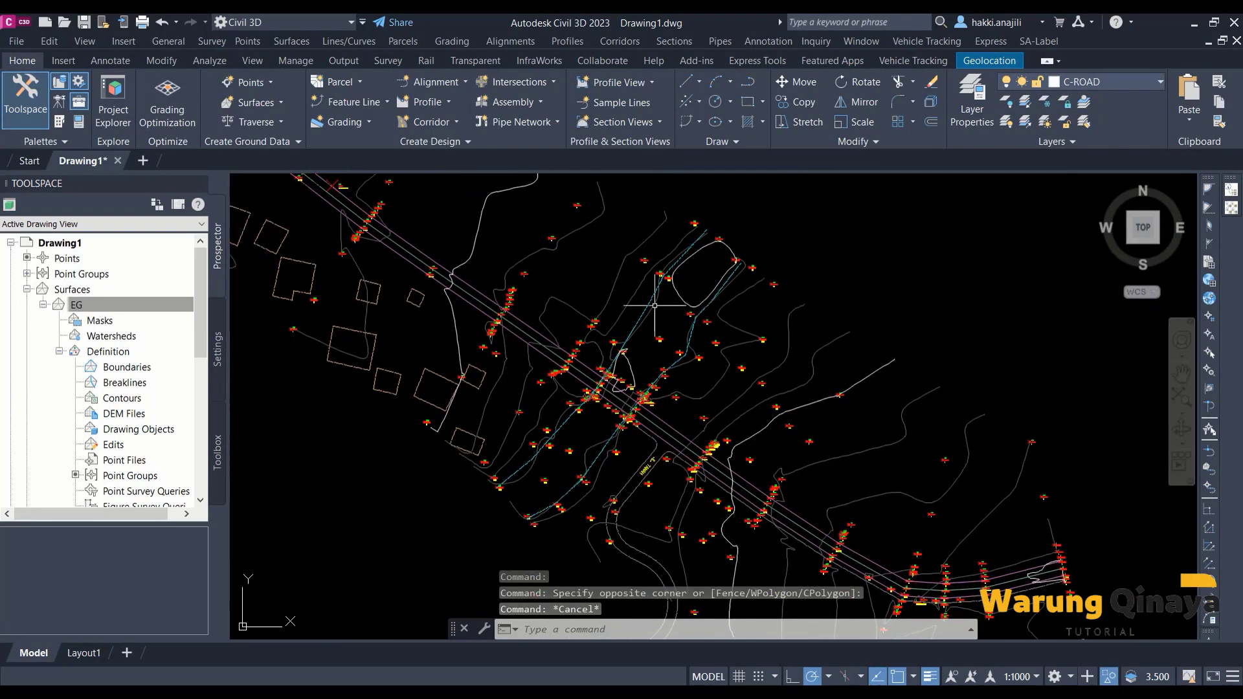
scroll(648, 285, up, 2)
scroll(667, 291, up, 2)
scroll(596, 348, up, 2)
scroll(596, 348, up, 1)
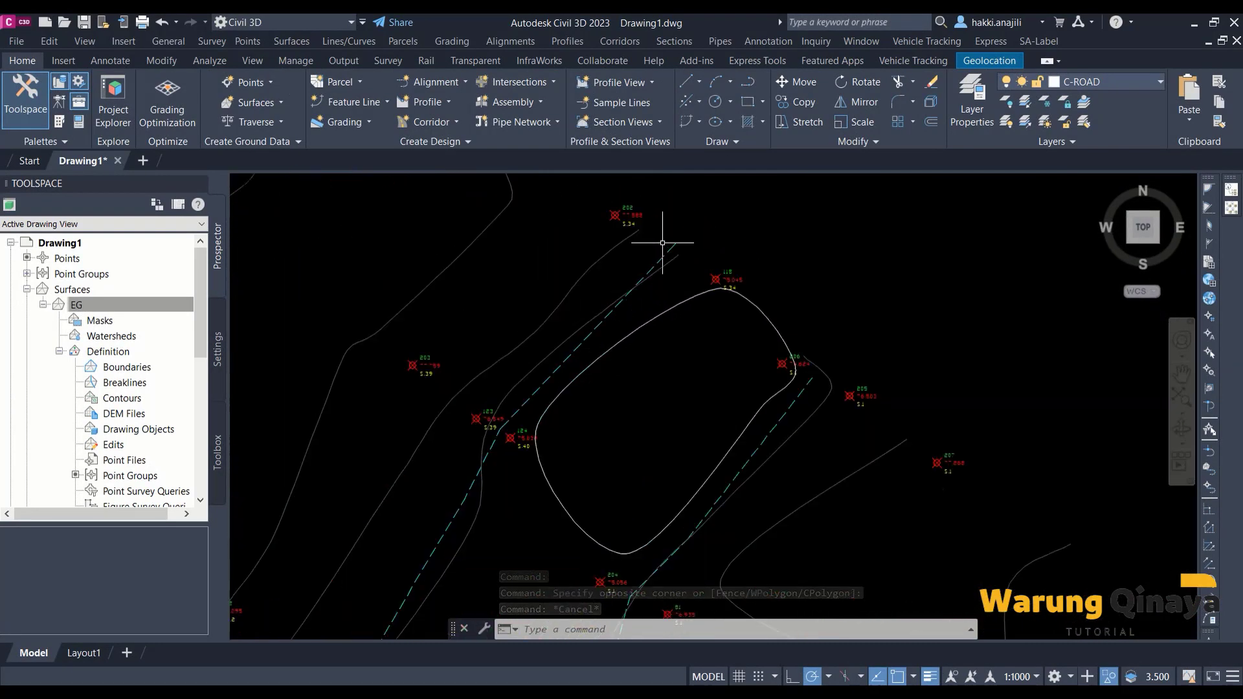
scroll(660, 244, up, 2)
scroll(574, 438, up, 1)
scroll(649, 336, up, 1)
scroll(525, 421, down, 1)
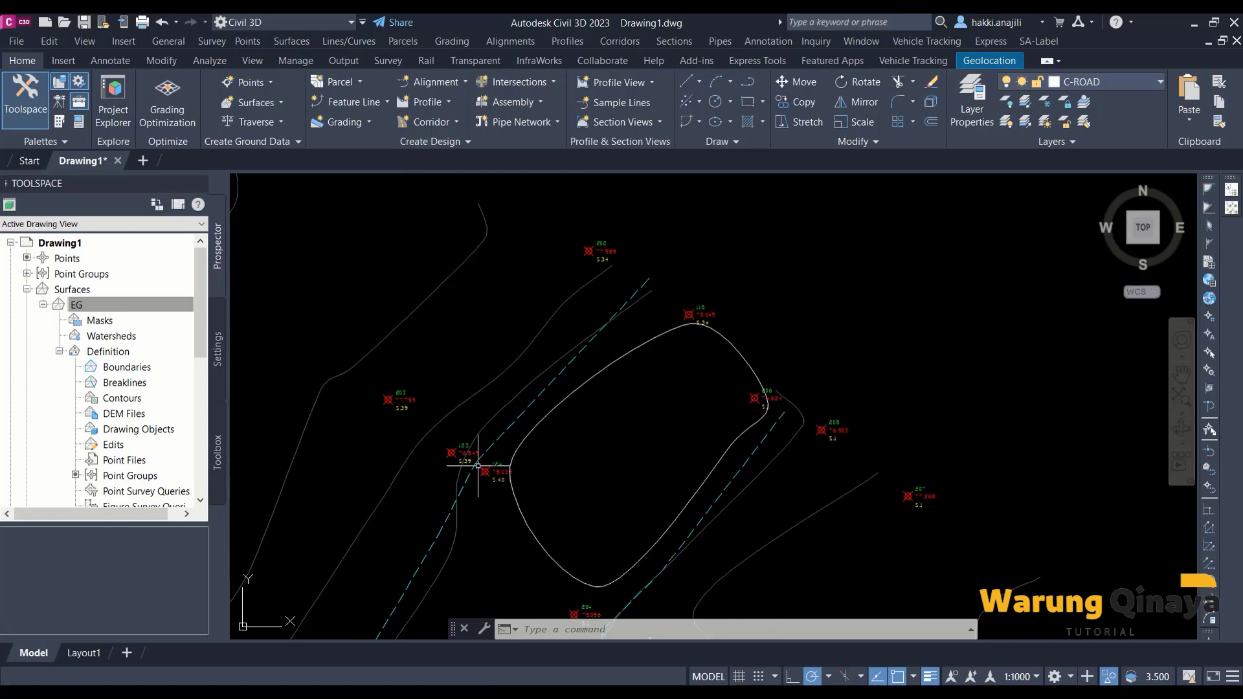
scroll(475, 465, up, 3)
mouse_move(477, 466)
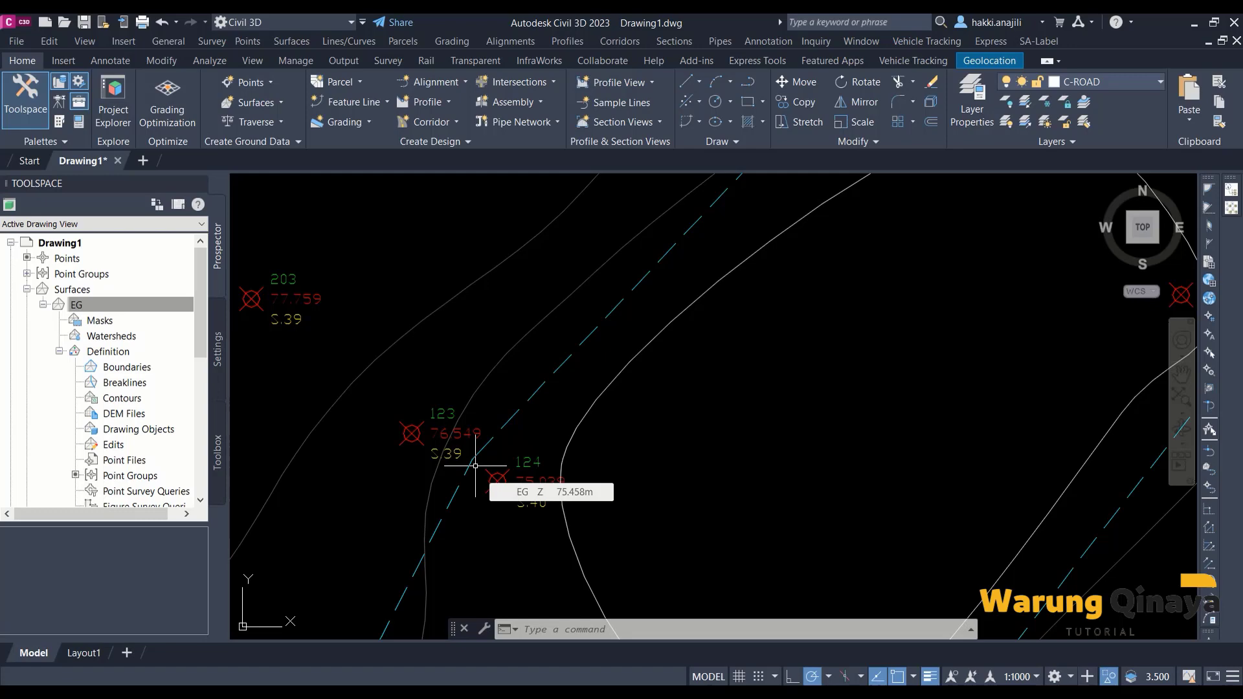
scroll(475, 465, down, 2)
scroll(583, 457, down, 2)
scroll(567, 457, down, 2)
Step: Pan across the survey area and recentre on the pond contour
middle_drag(568, 457, 627, 286)
middle_drag(553, 559, 580, 427)
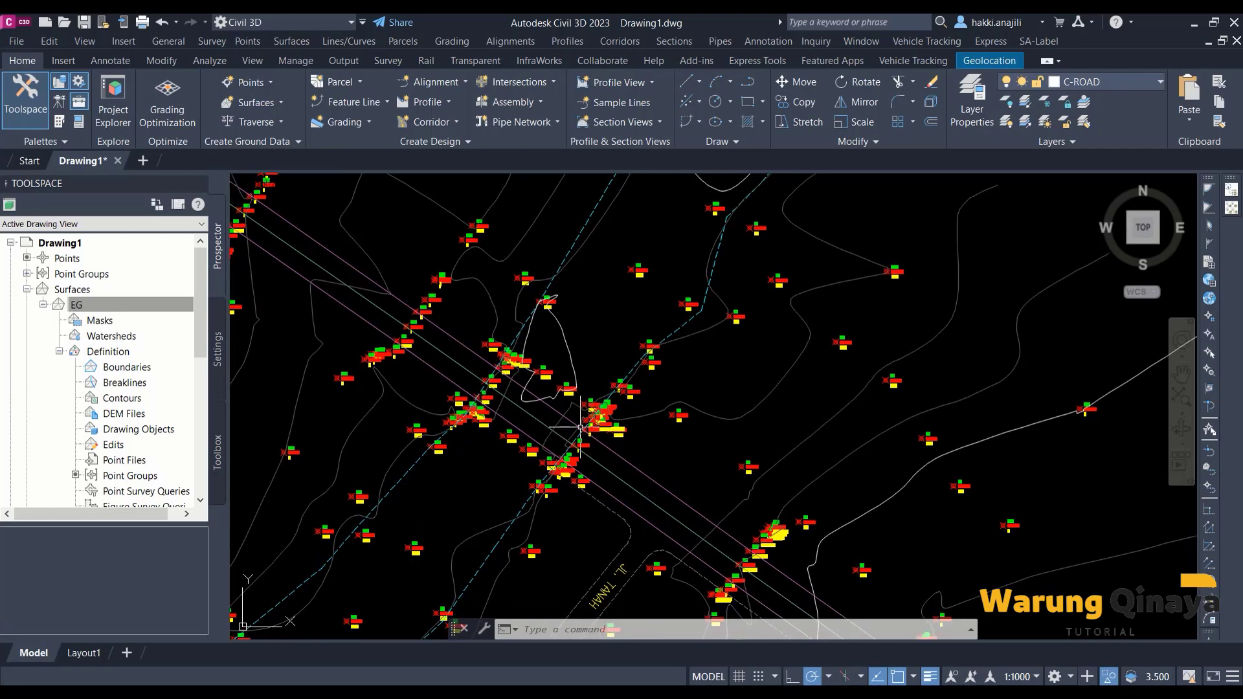
scroll(579, 374, down, 2)
scroll(602, 399, down, 2)
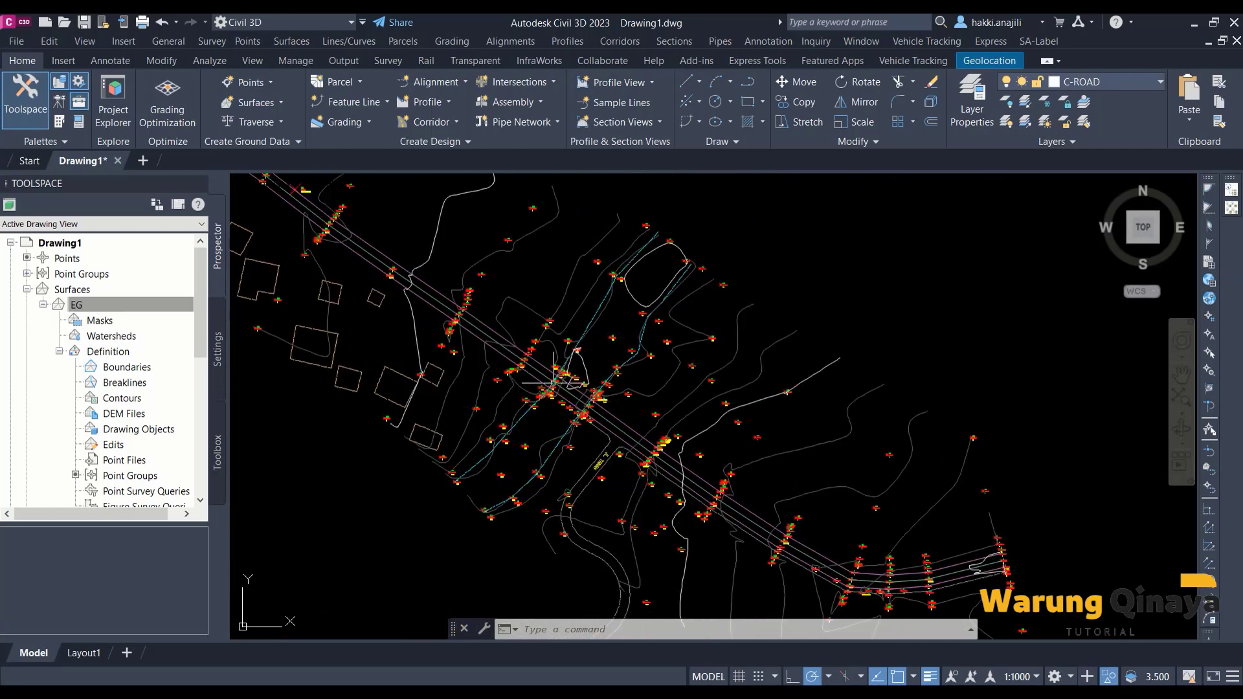
scroll(553, 382, up, 2)
scroll(667, 304, up, 1)
scroll(510, 449, up, 1)
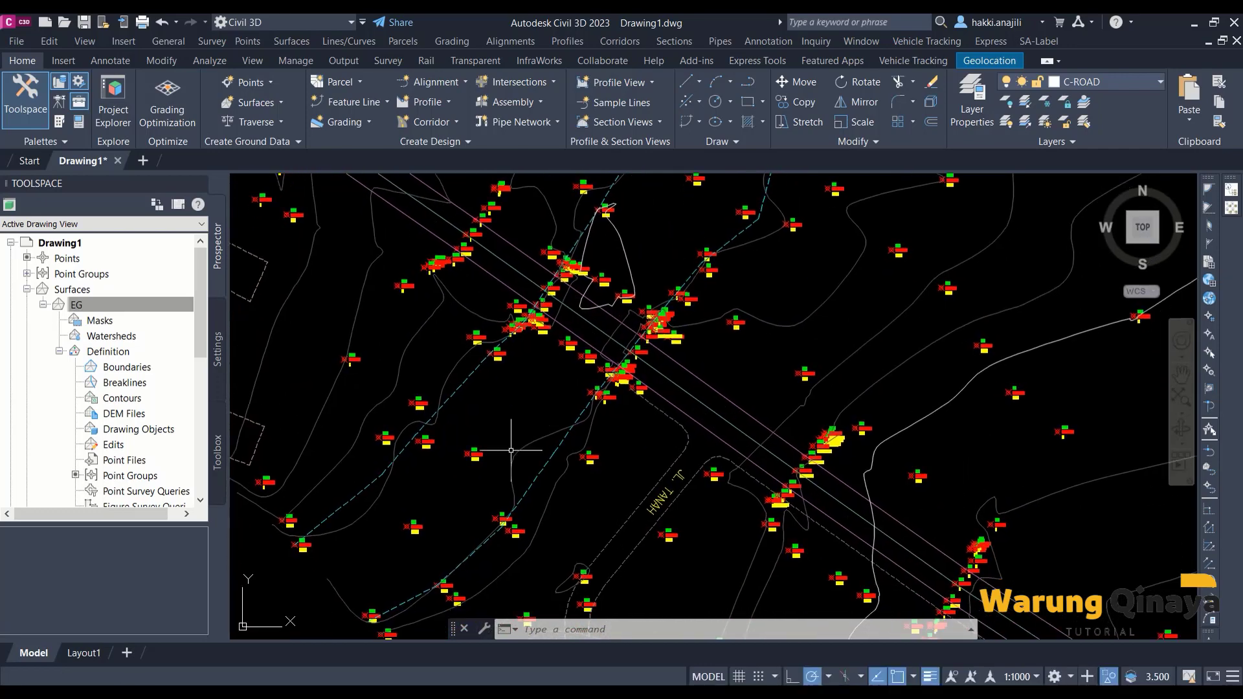
scroll(510, 449, down, 2)
middle_drag(511, 450, 493, 486)
scroll(583, 374, up, 1)
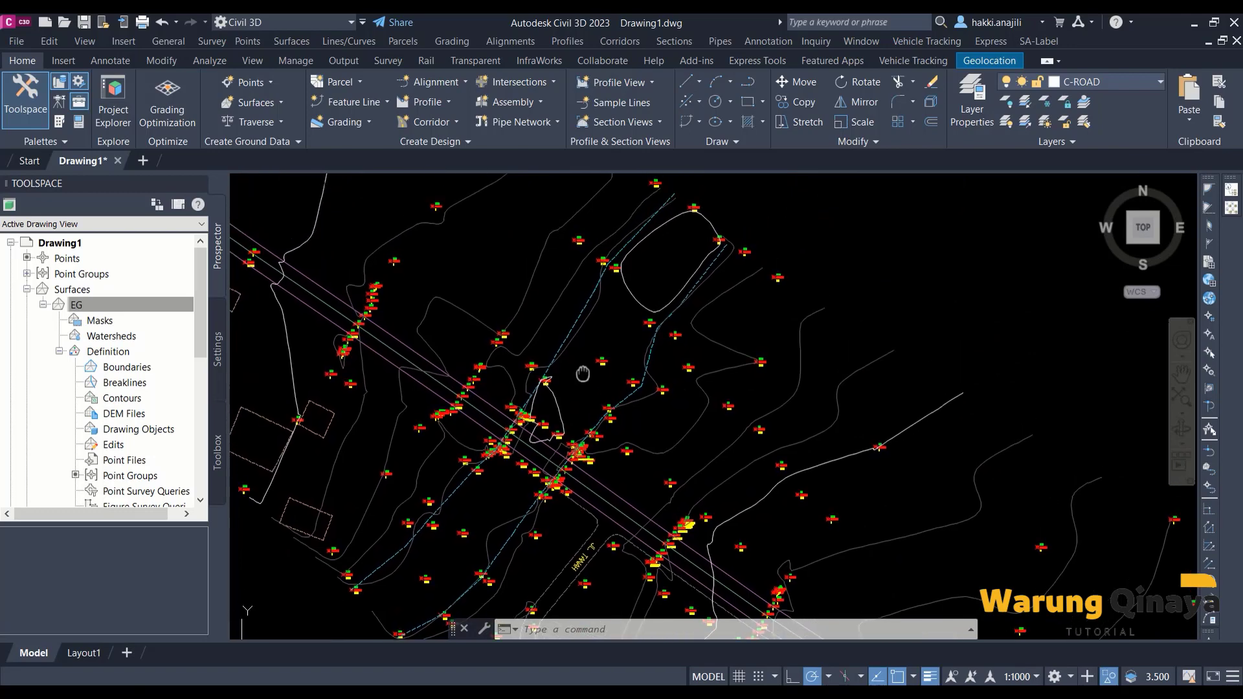
scroll(631, 246, up, 2)
scroll(612, 264, up, 2)
Step: Frame points 123 and 124 and pan around the curved contour
middle_drag(612, 264, 583, 343)
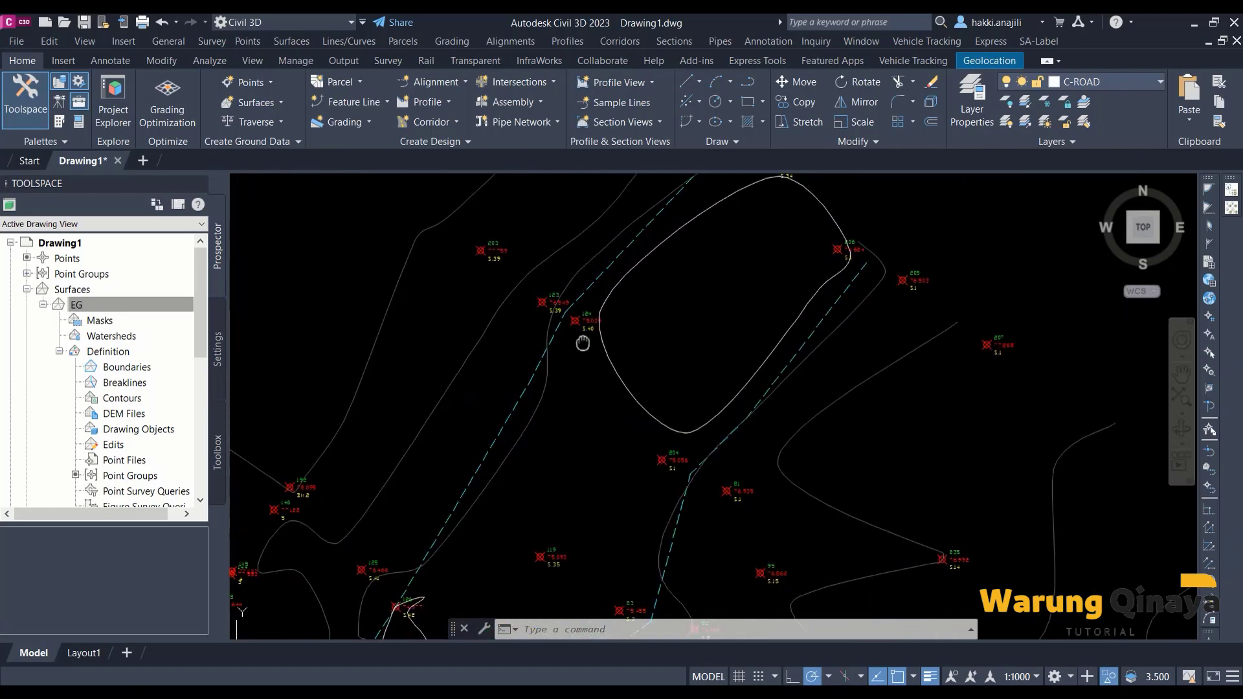
scroll(582, 343, up, 2)
scroll(570, 388, up, 2)
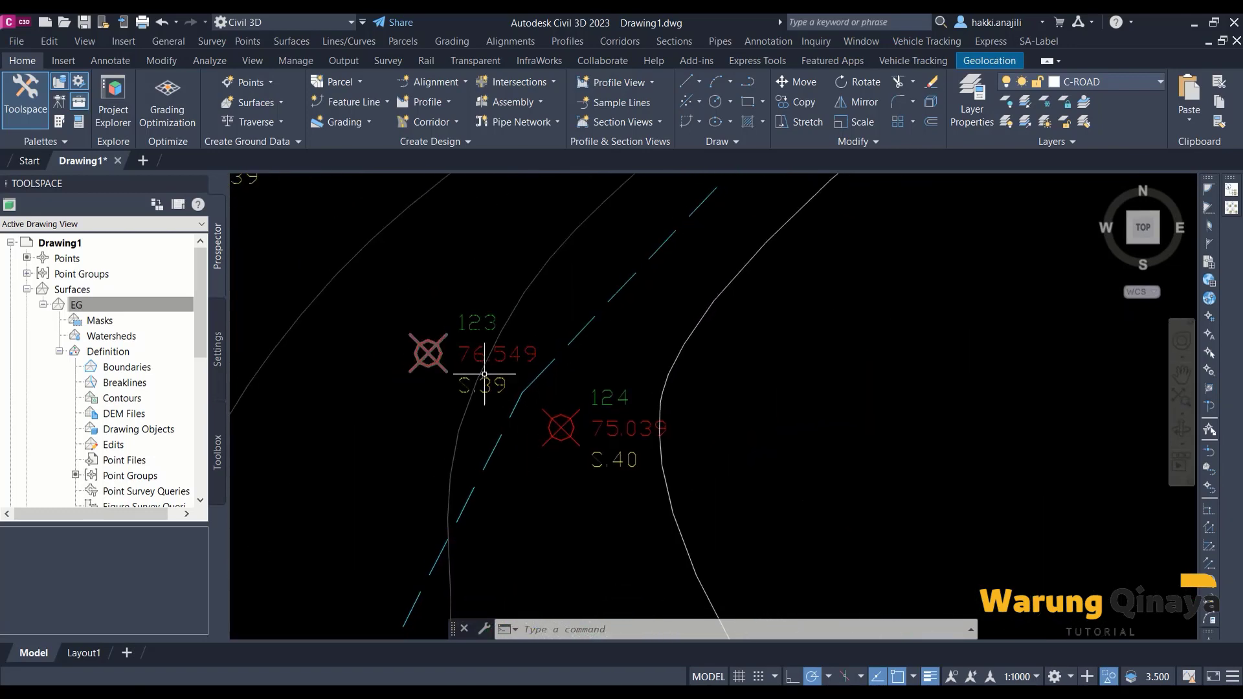
scroll(484, 374, up, 2)
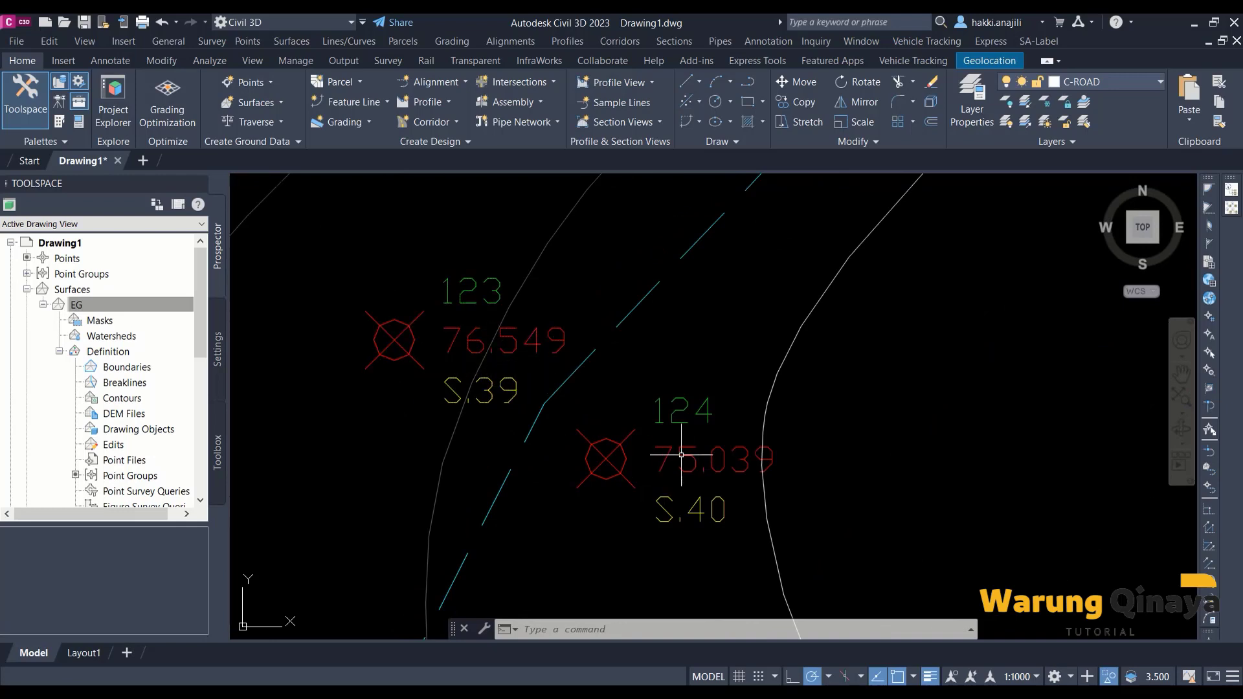
middle_drag(734, 481, 676, 415)
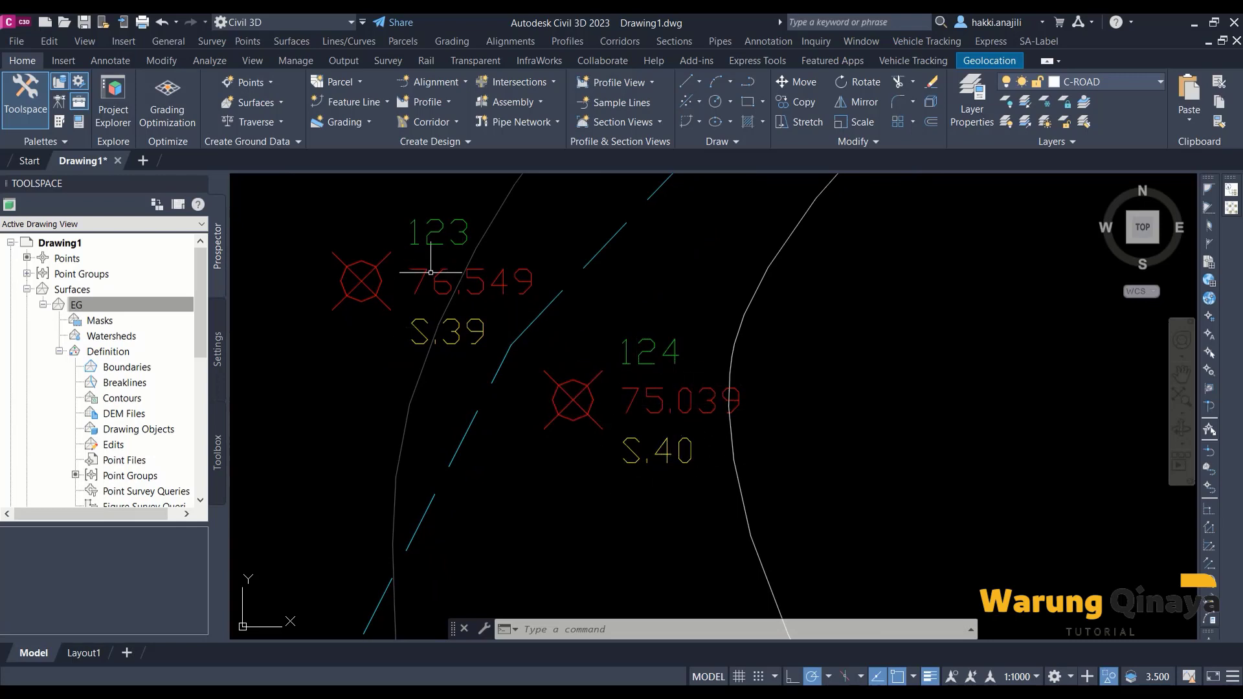
scroll(456, 355, down, 5)
middle_drag(444, 397, 576, 344)
scroll(535, 410, up, 2)
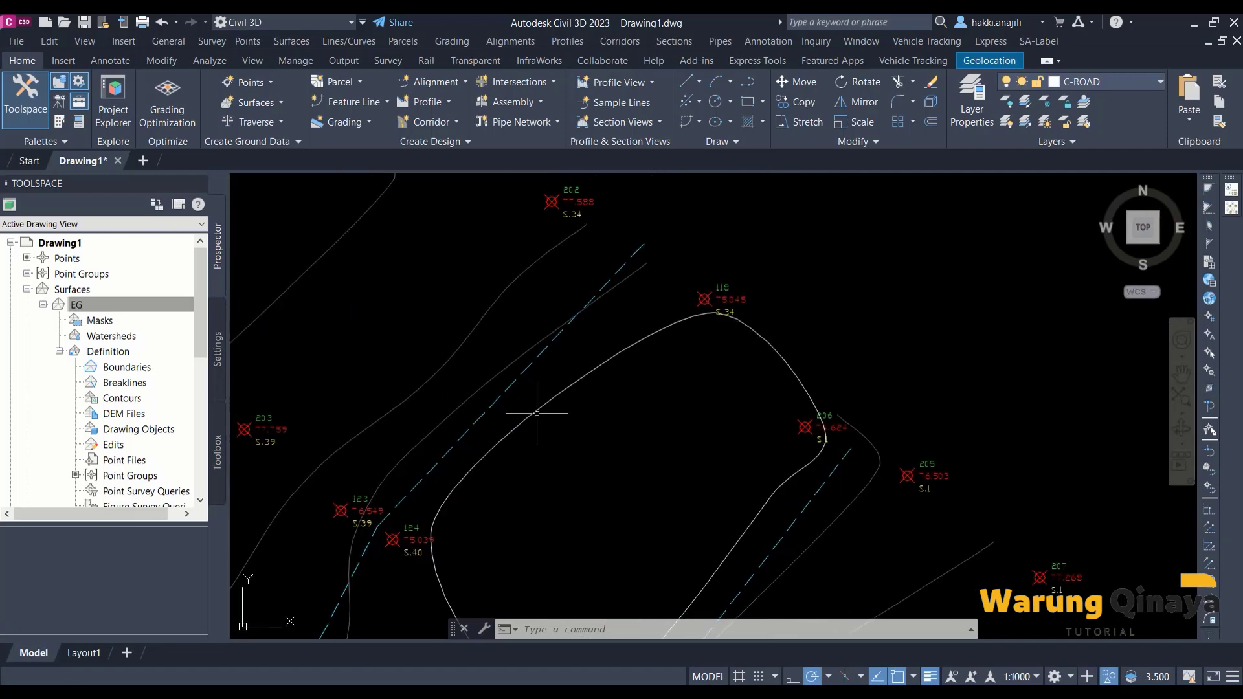
mouse_move(535, 411)
middle_down()
mouse_move(620, 270)
mouse_move(593, 325)
middle_up()
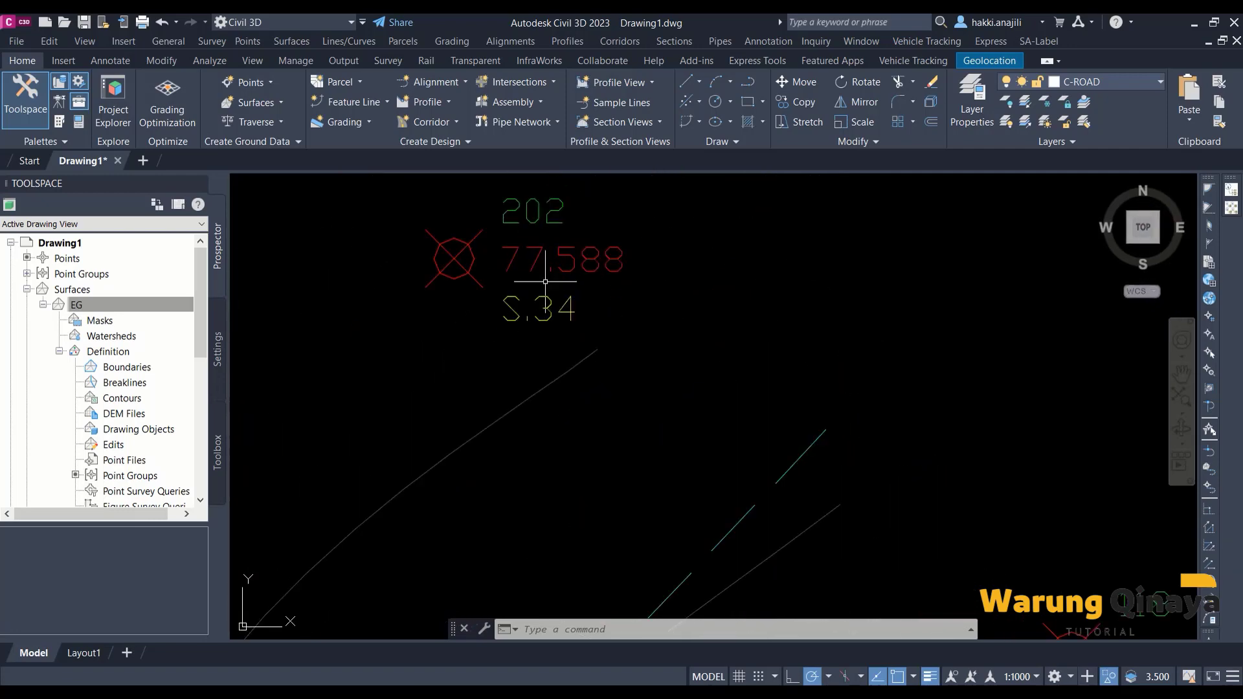
Step: Inspect points 118, 205 and 206, then select the EG TIN surface
middle_drag(942, 483, 791, 409)
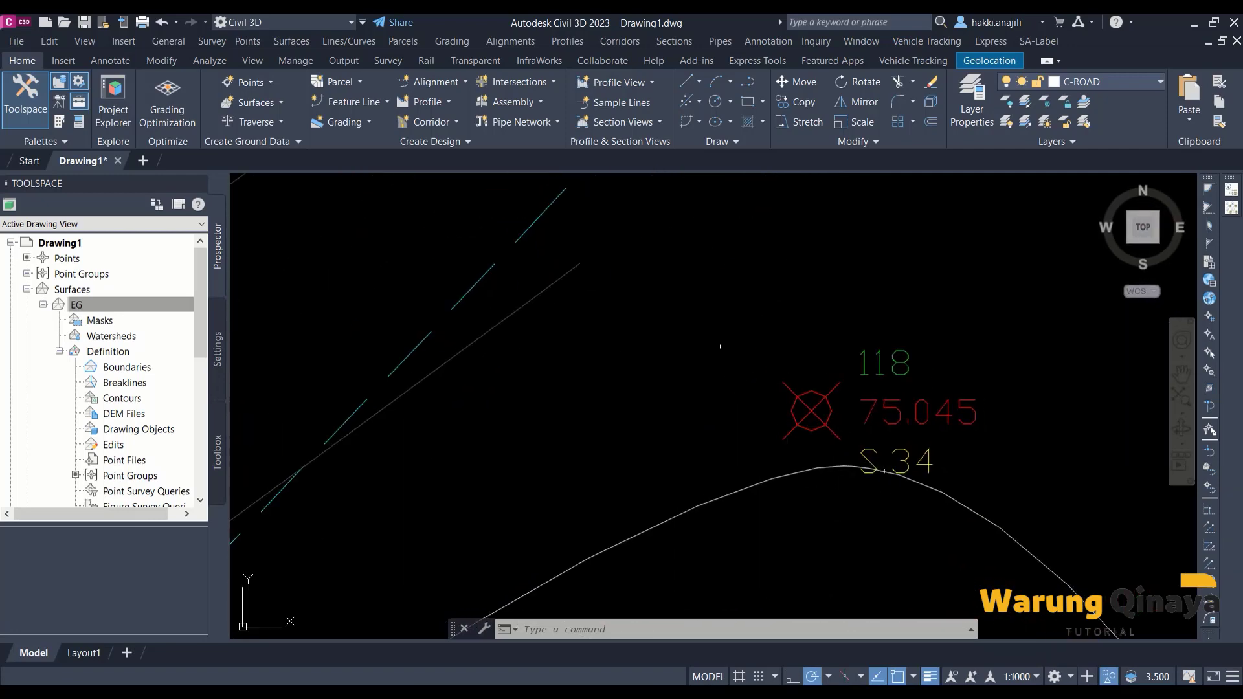
scroll(720, 346, down, 5)
middle_drag(955, 565, 744, 389)
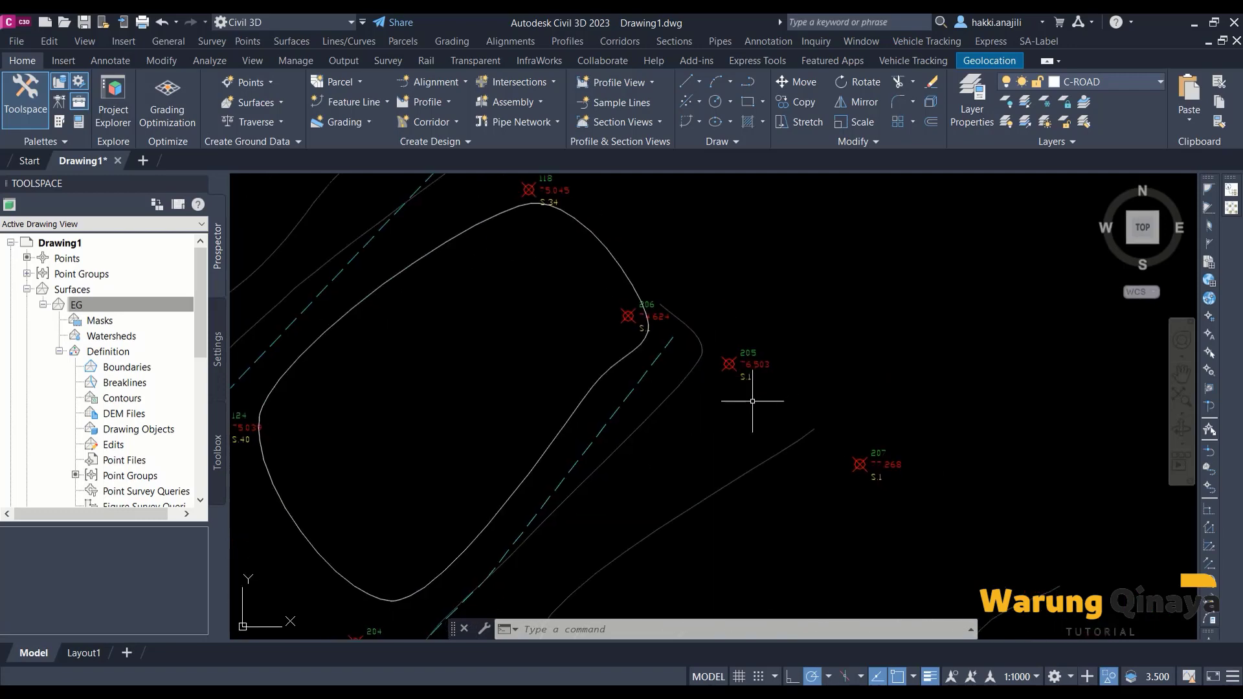
scroll(703, 370, up, 3)
scroll(693, 343, up, 1)
scroll(679, 325, up, 1)
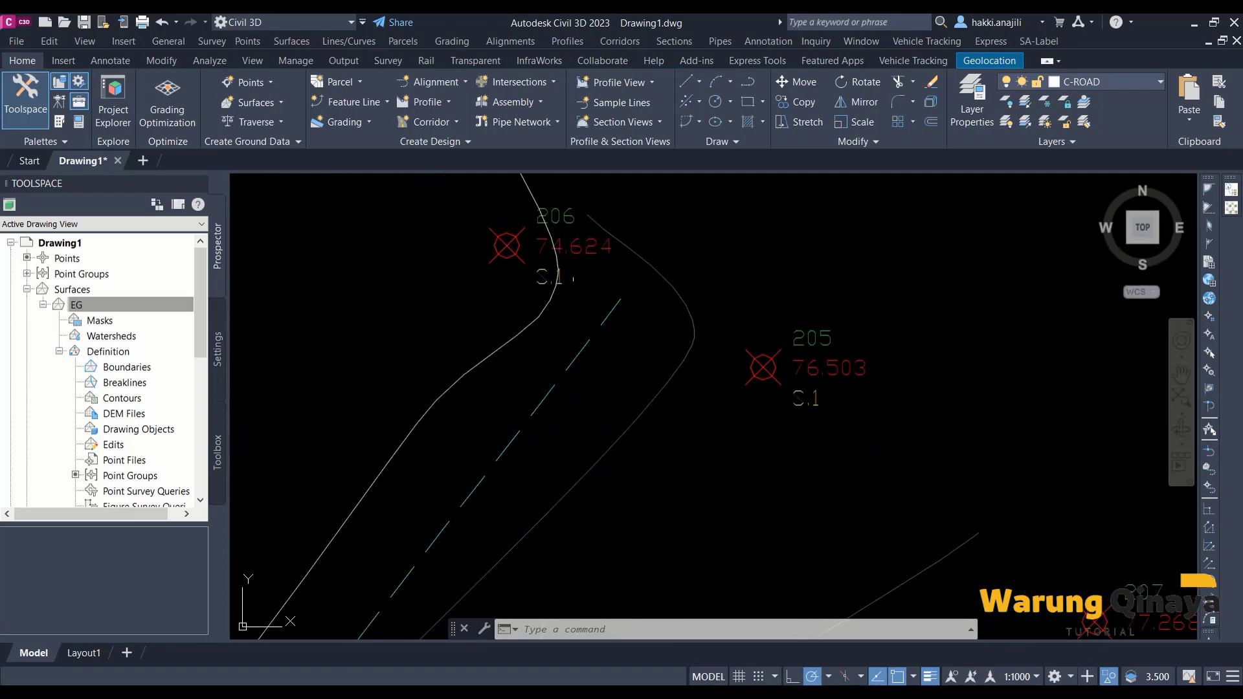
scroll(673, 272, up, 2)
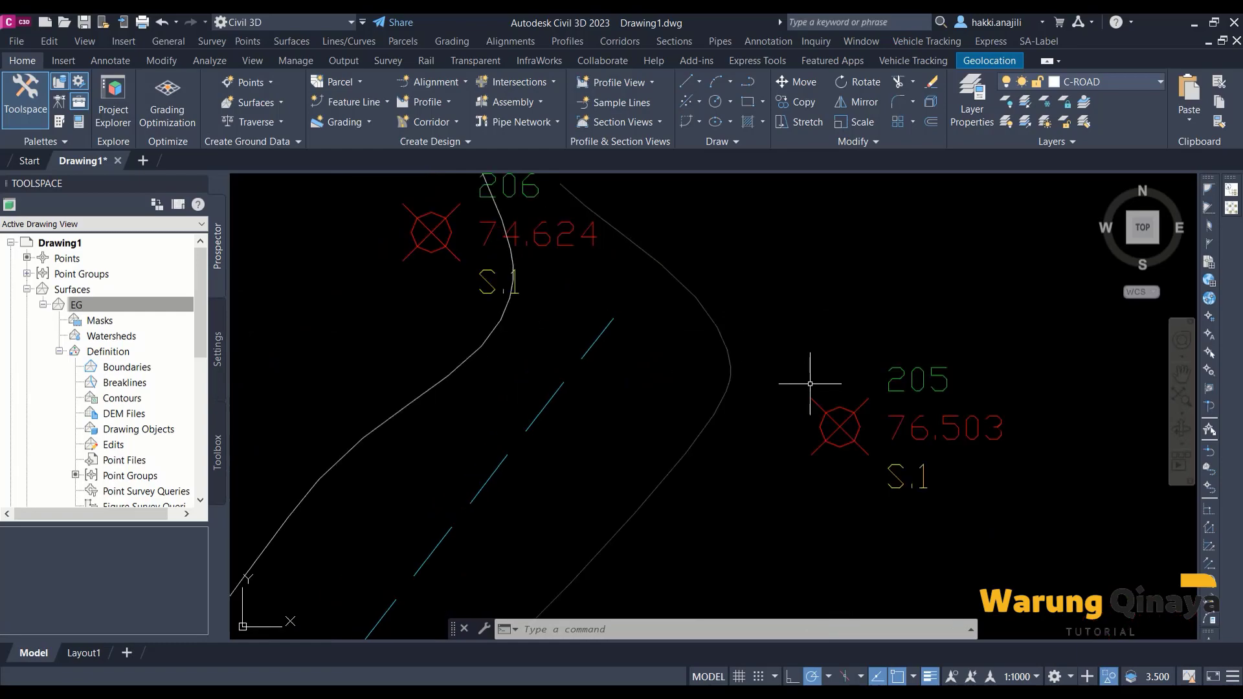
scroll(809, 369, down, 3)
scroll(881, 323, down, 4)
scroll(878, 338, up, 3)
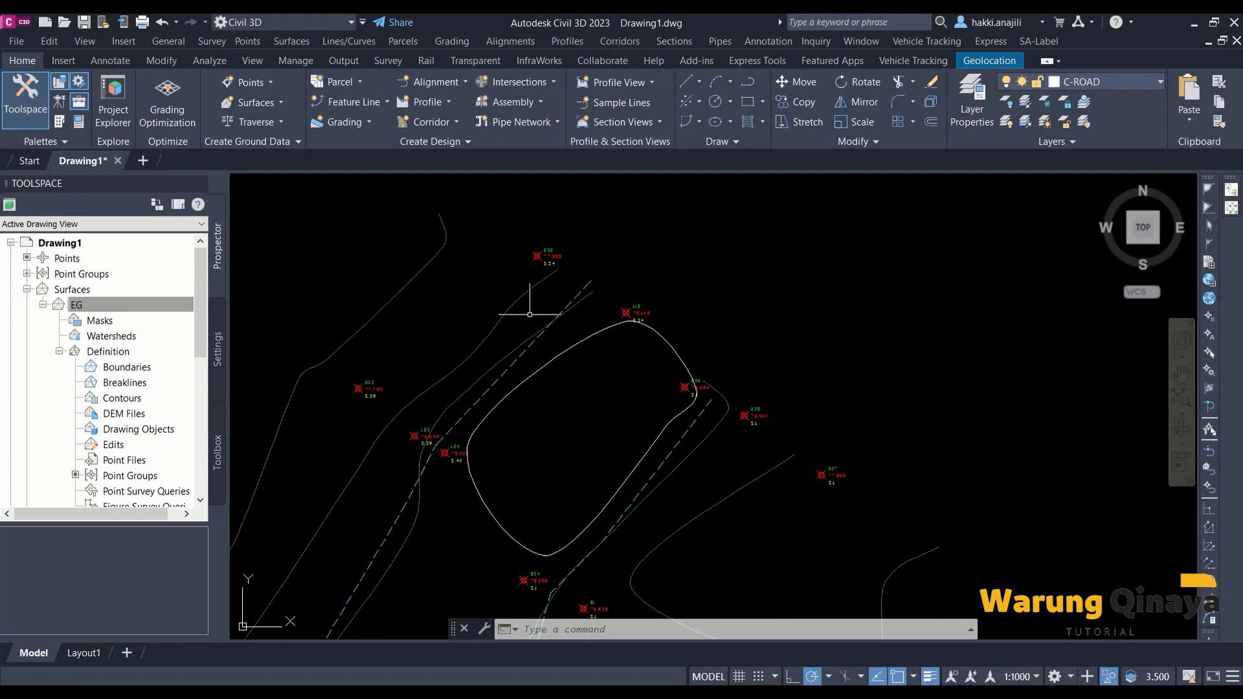
click(528, 290)
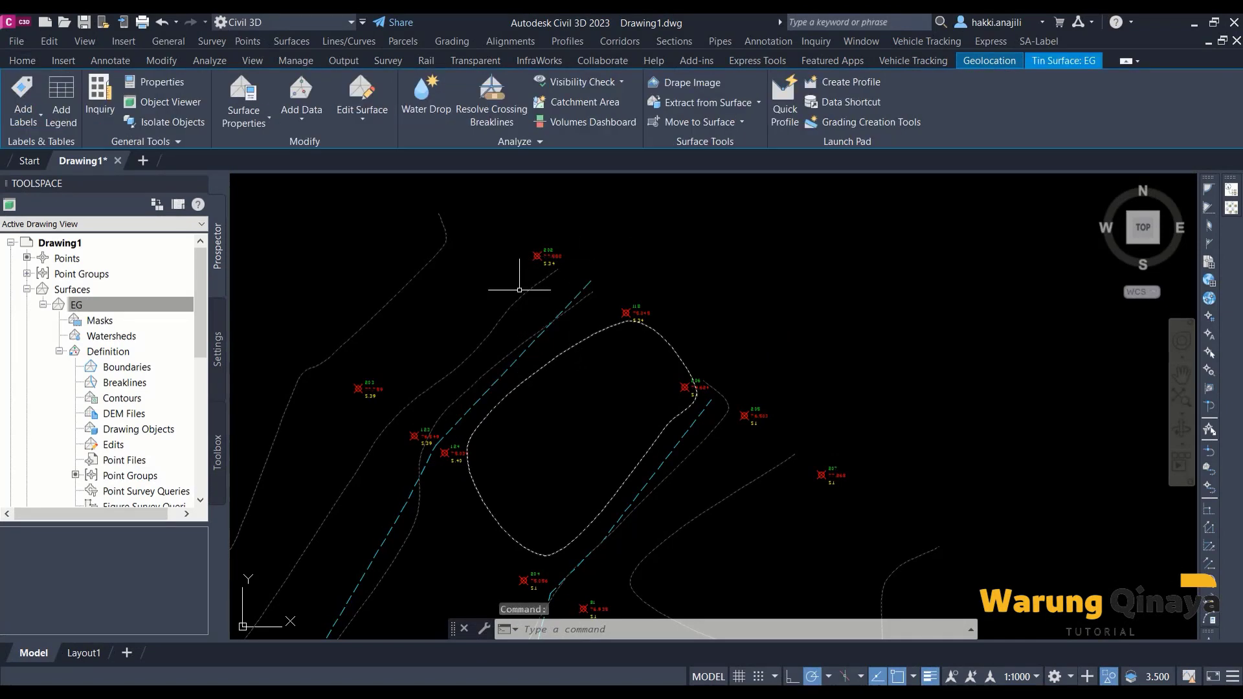
Step: Set the triangle colour to white in the EG surface style
right_click(461, 270)
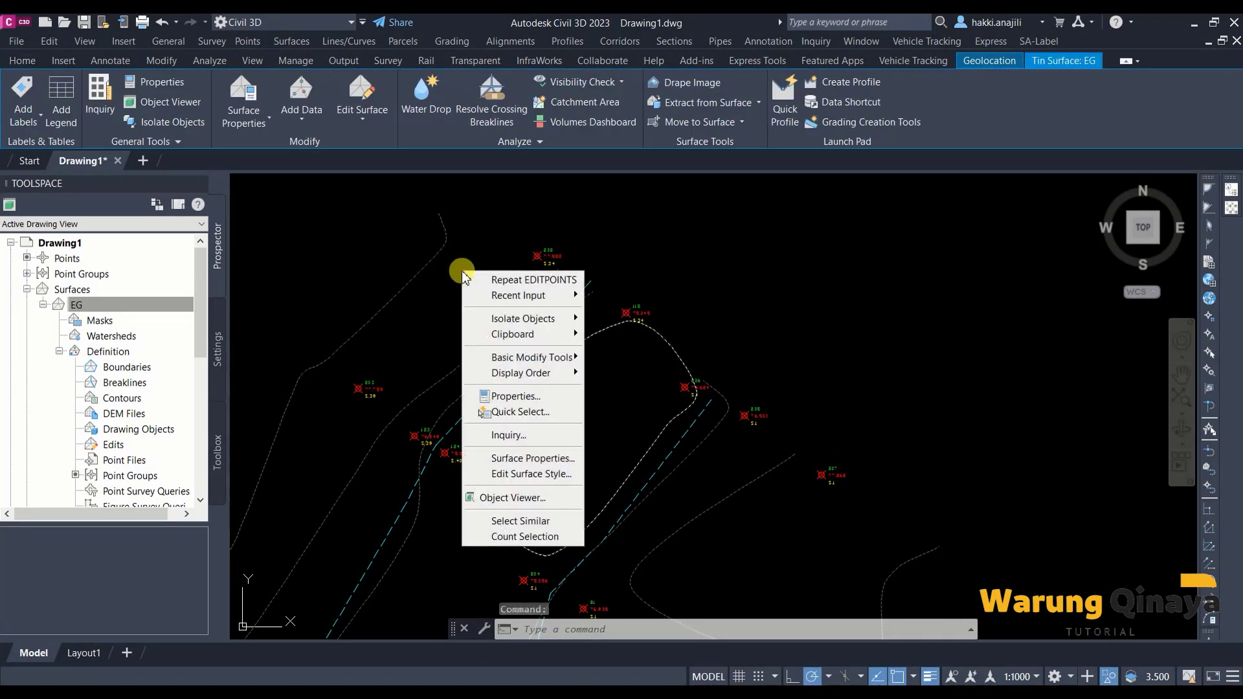
click(526, 482)
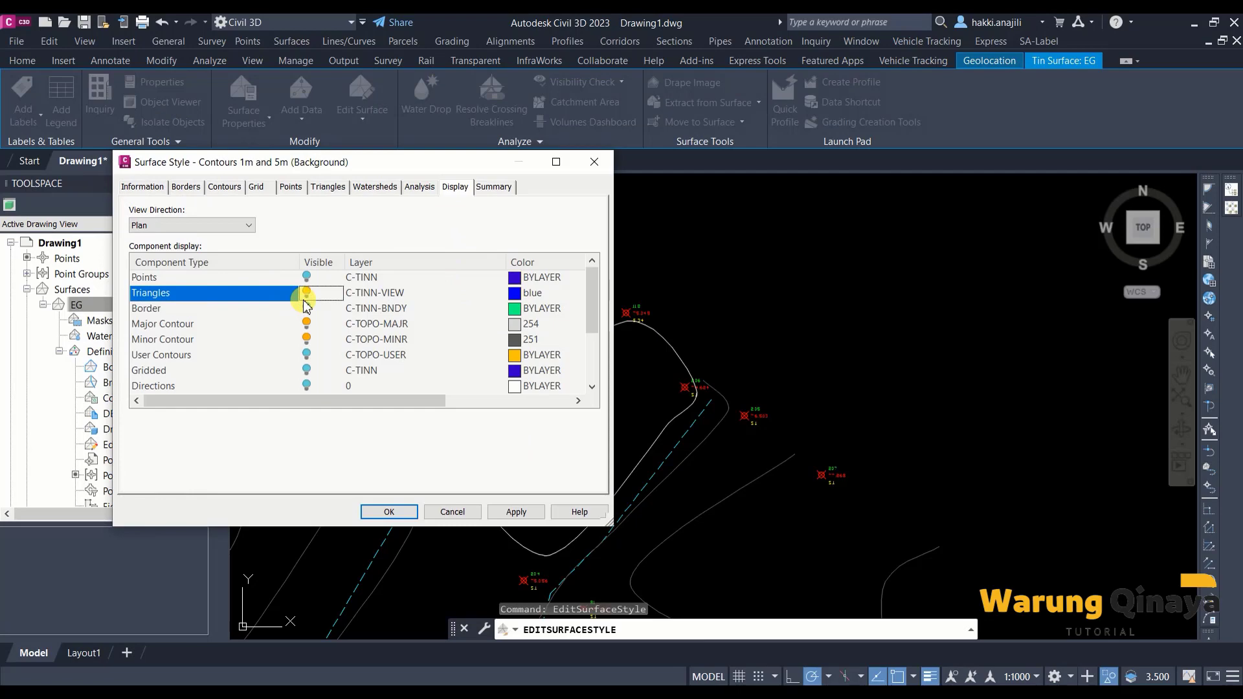
click(515, 295)
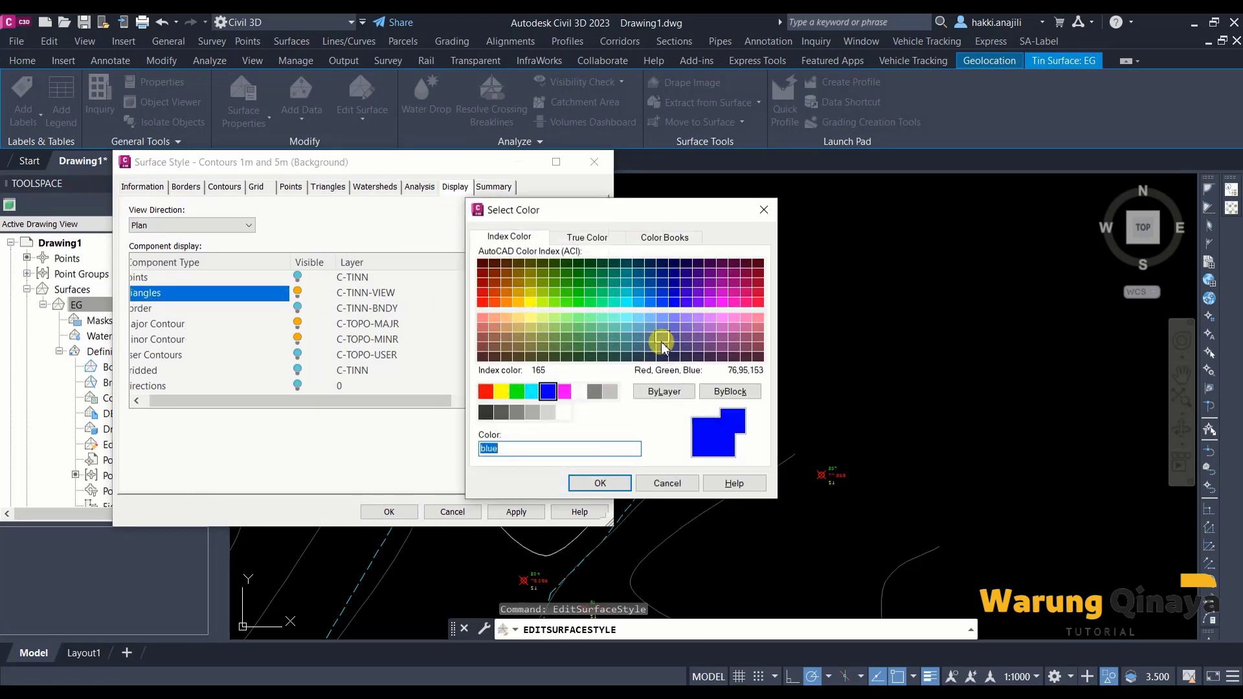
click(579, 391)
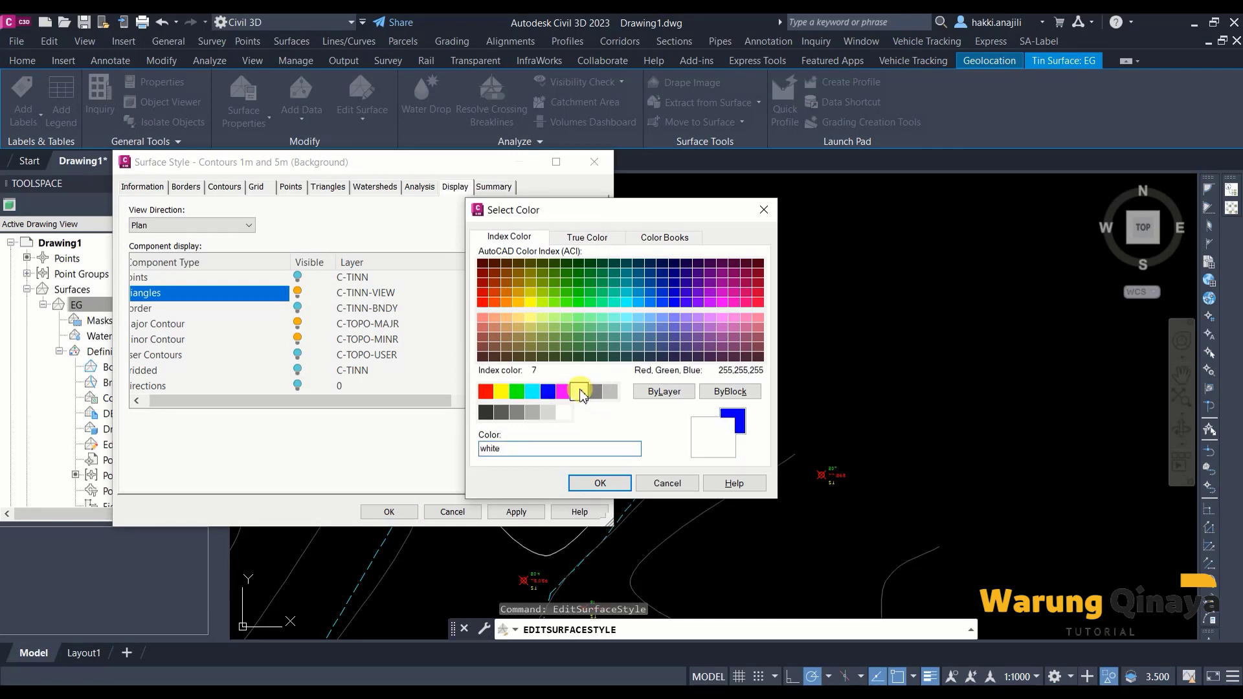
click(509, 513)
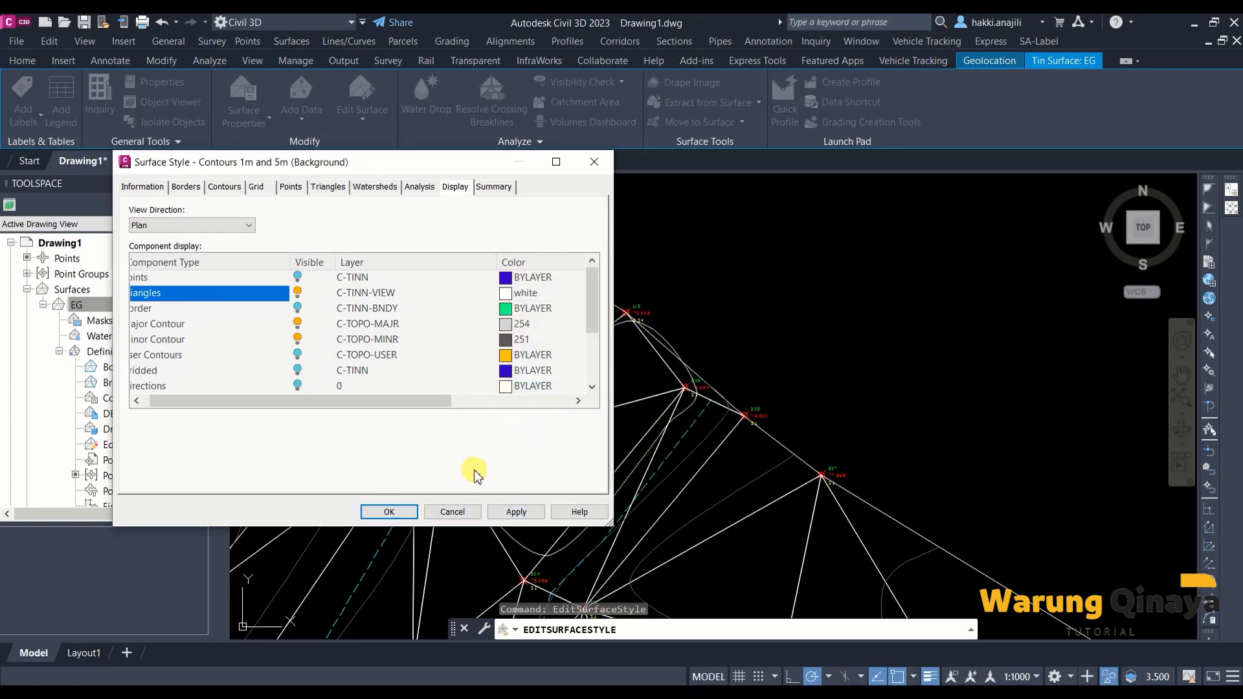
click(389, 511)
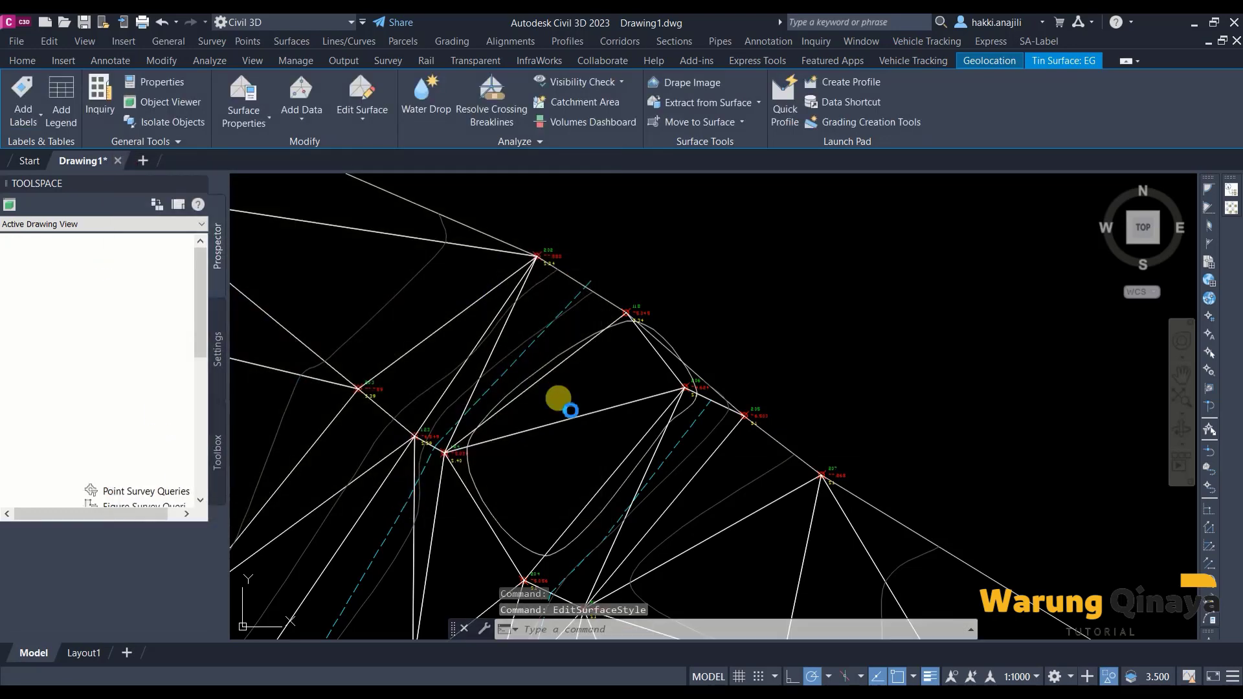
Step: Frame points 123 and 124, select the EG surface and start Add Line
key(Escape)
scroll(621, 304, down, 3)
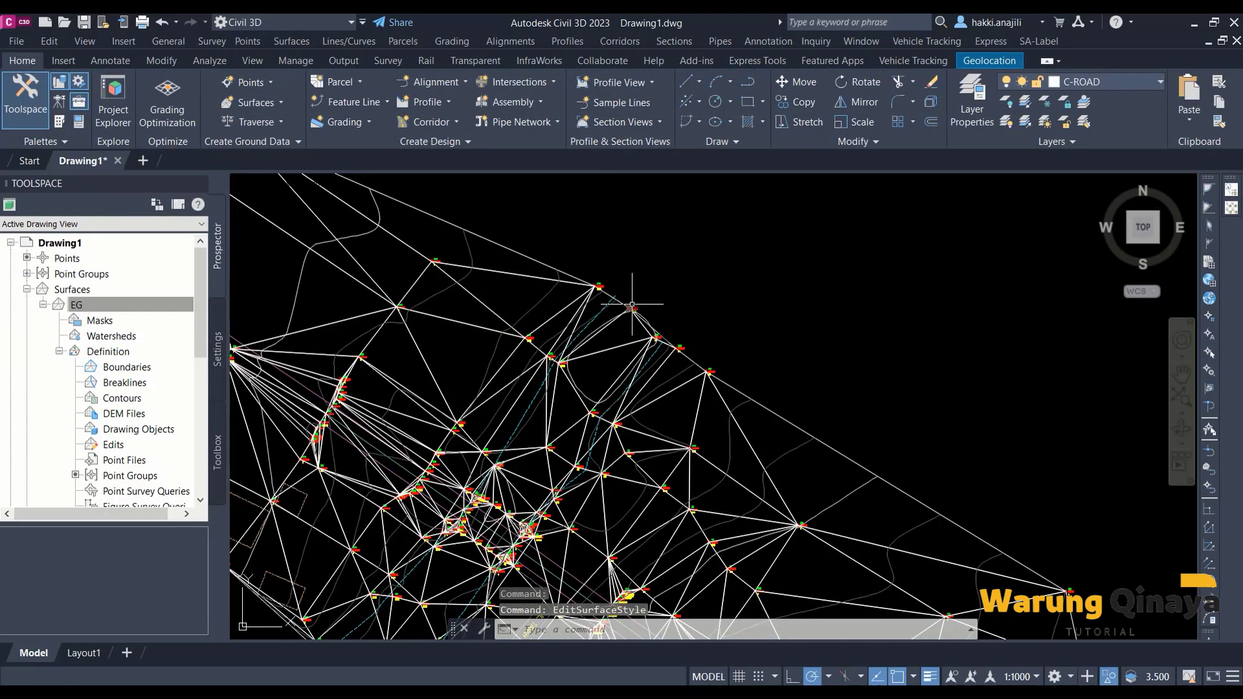
scroll(604, 314, up, 1)
scroll(604, 315, up, 3)
middle_drag(539, 459, 533, 485)
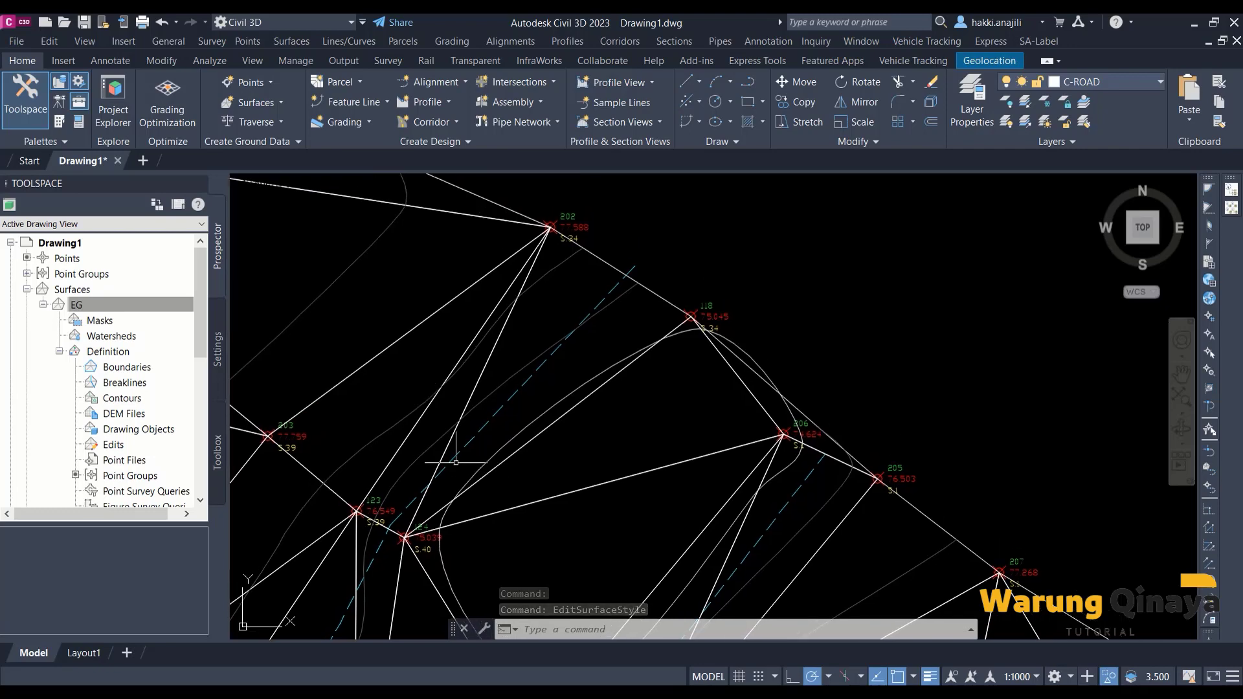
scroll(643, 388, up, 2)
scroll(677, 367, down, 2)
scroll(815, 304, up, 4)
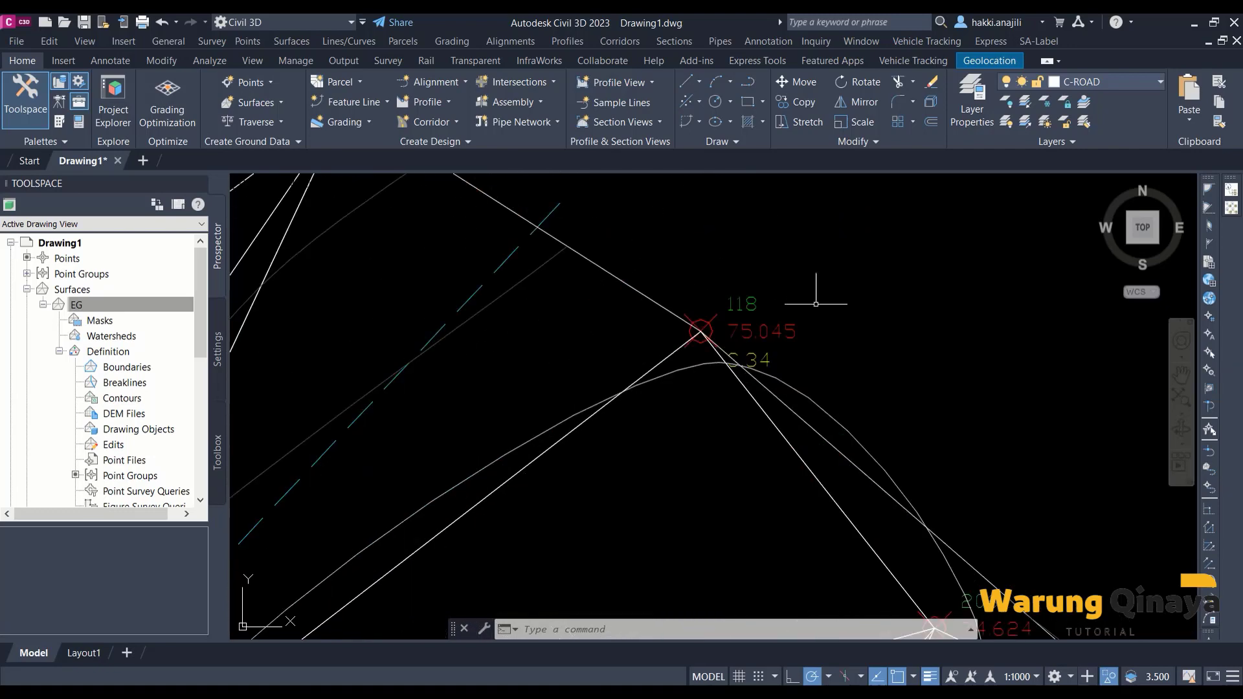
scroll(766, 294, down, 4)
middle_drag(499, 429, 525, 392)
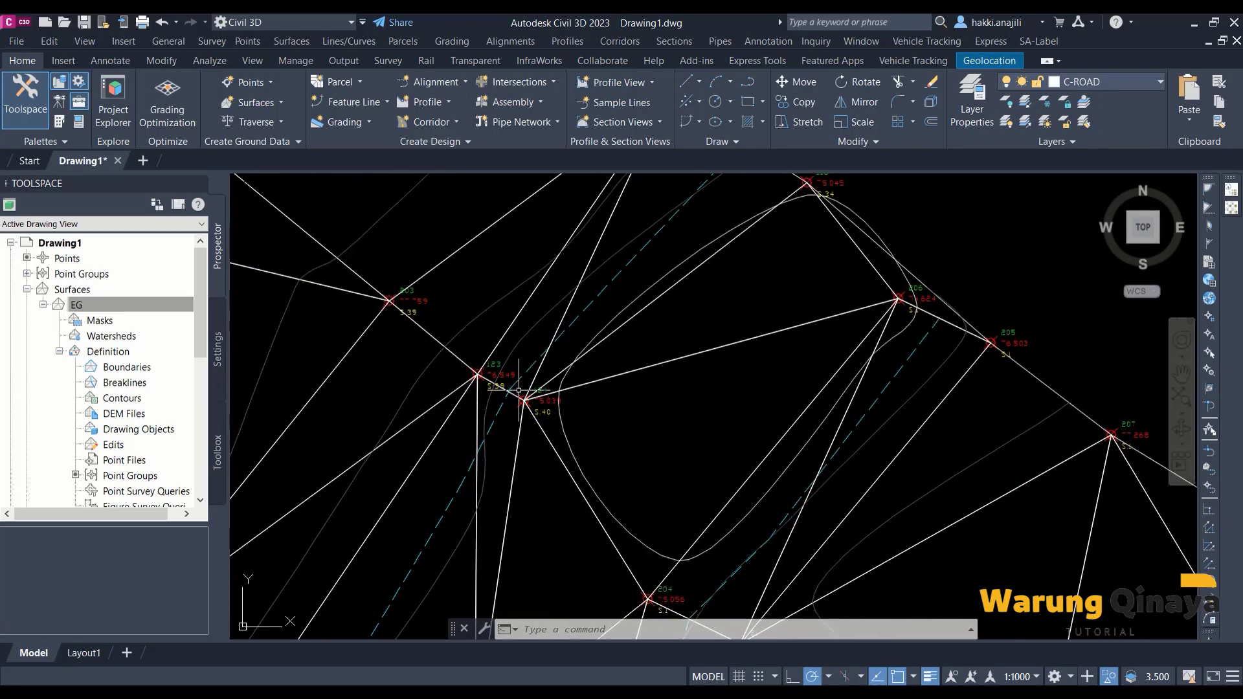
scroll(524, 391, up, 4)
middle_drag(562, 439, 623, 348)
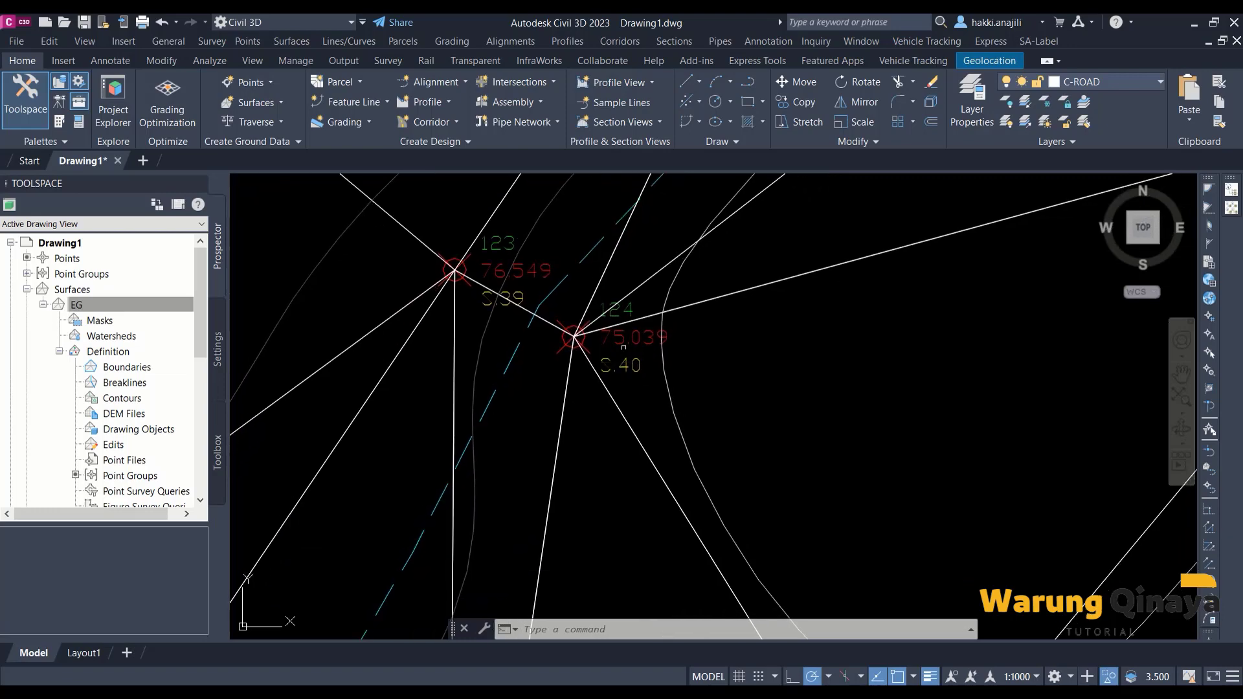
click(674, 259)
scroll(627, 257, down, 5)
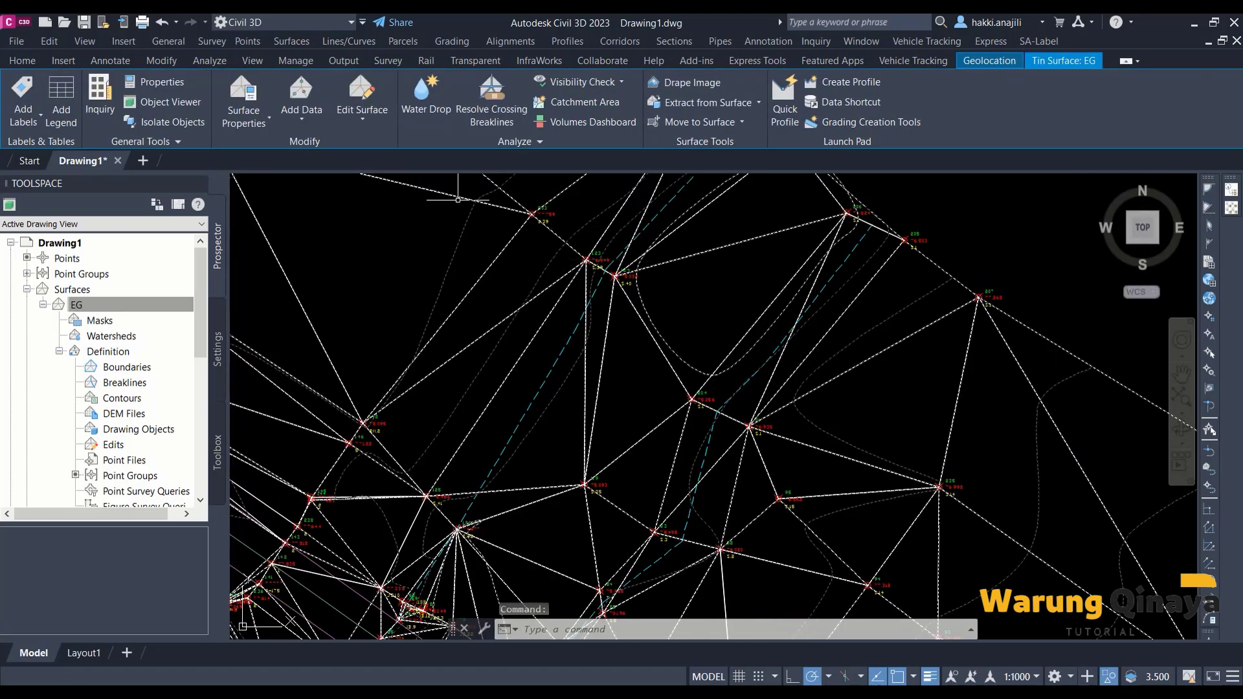
click(367, 97)
click(379, 151)
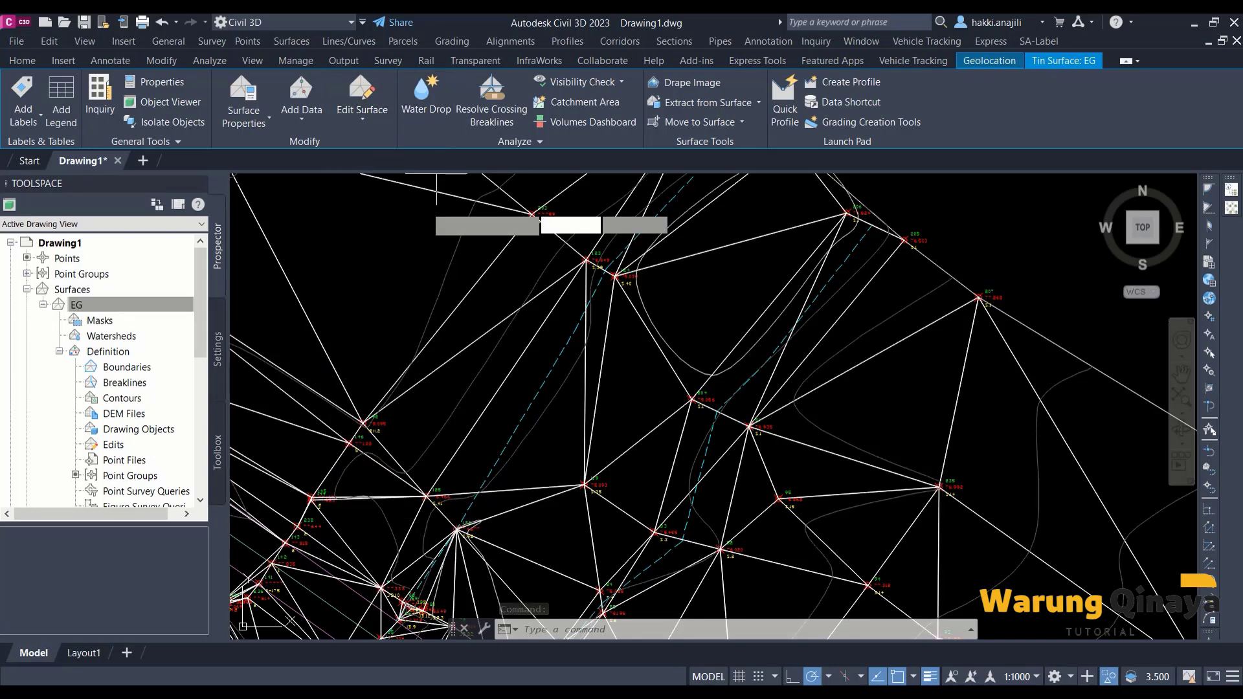
Step: Add a surface line from point 124 through point 126 to the JB.12 vertex
scroll(615, 279, up, 3)
scroll(592, 278, up, 2)
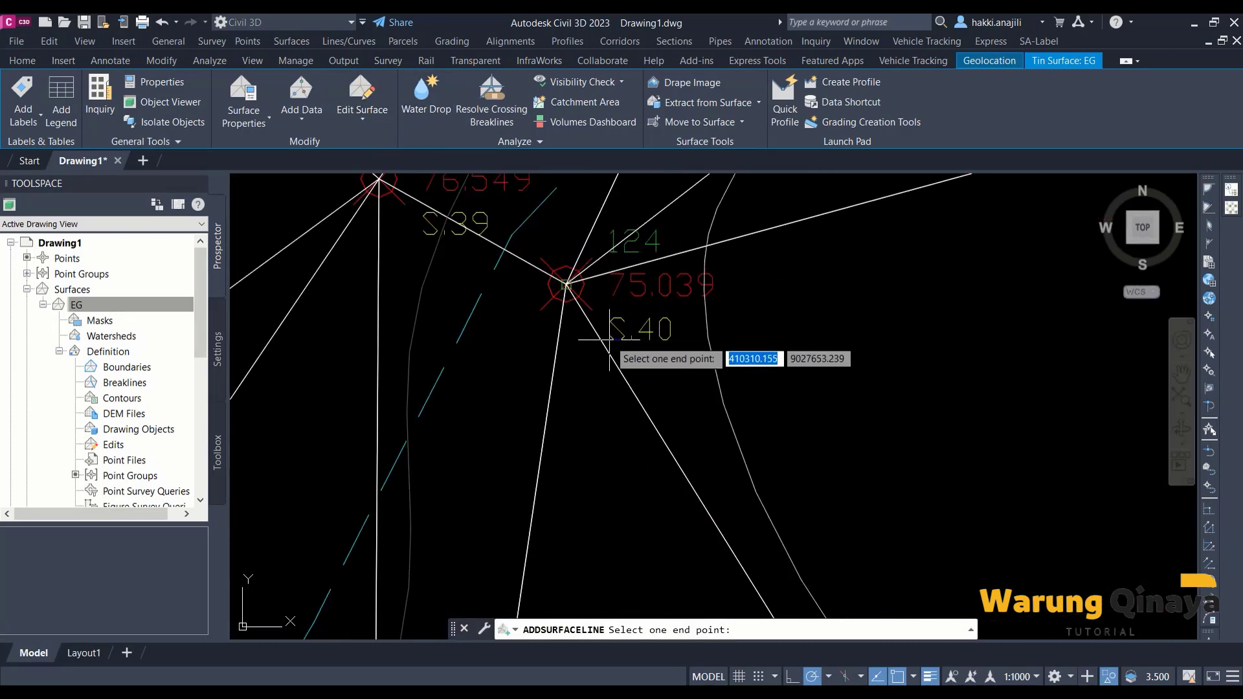
scroll(580, 305, up, 2)
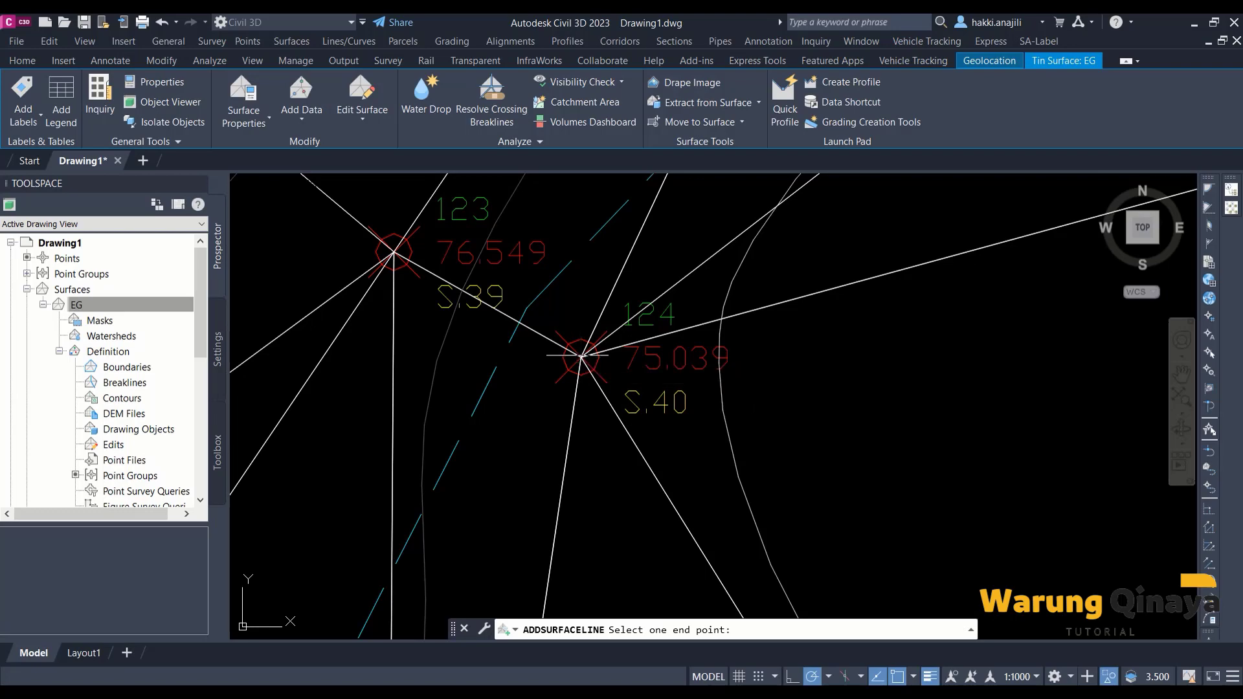
click(581, 355)
scroll(580, 356, down, 3)
scroll(524, 463, down, 2)
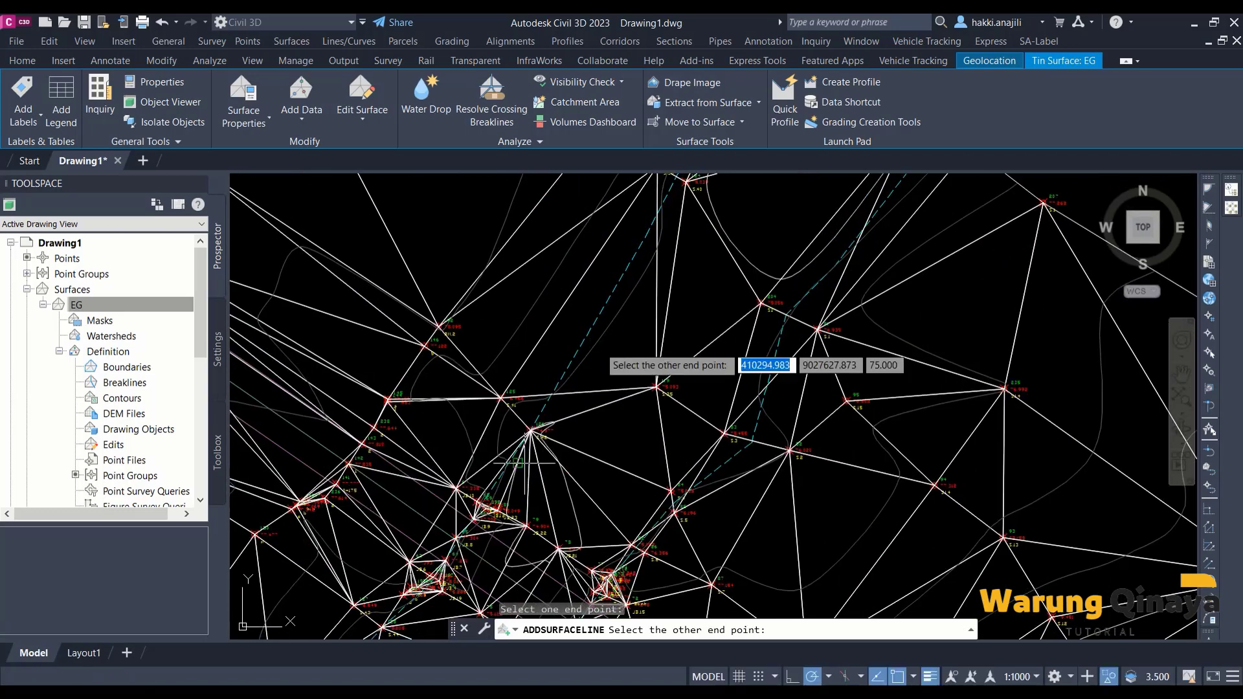
scroll(525, 463, up, 3)
scroll(447, 565, up, 2)
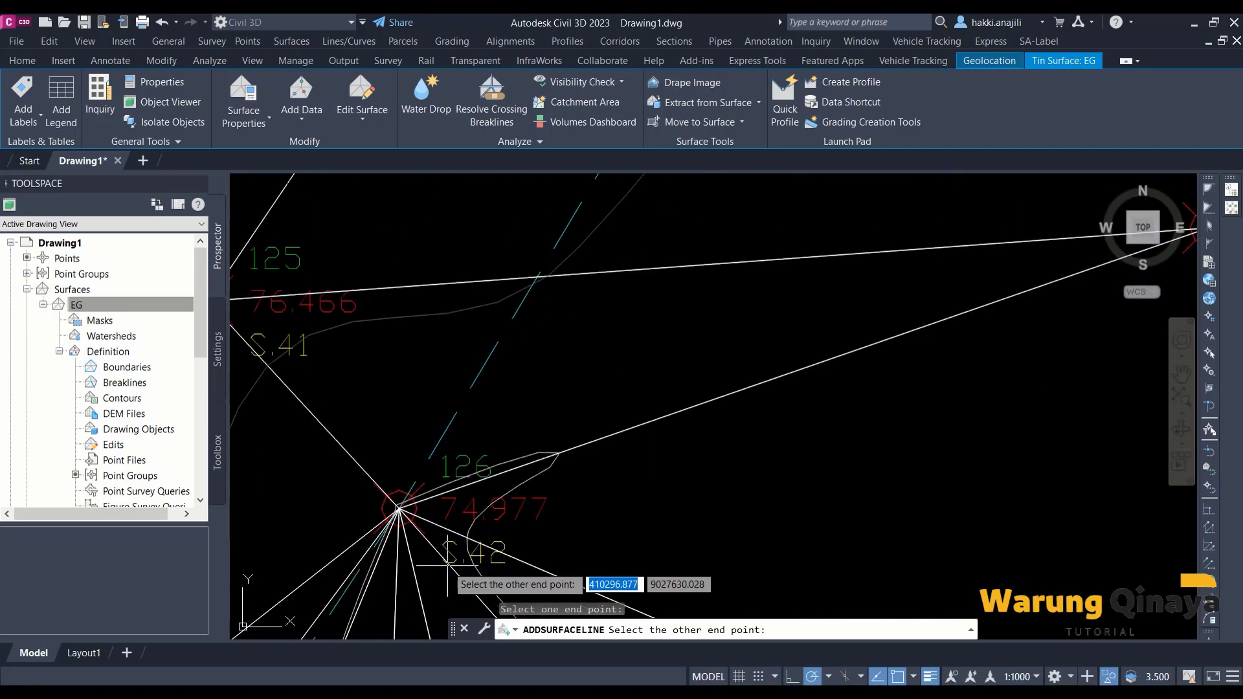
scroll(447, 565, up, 2)
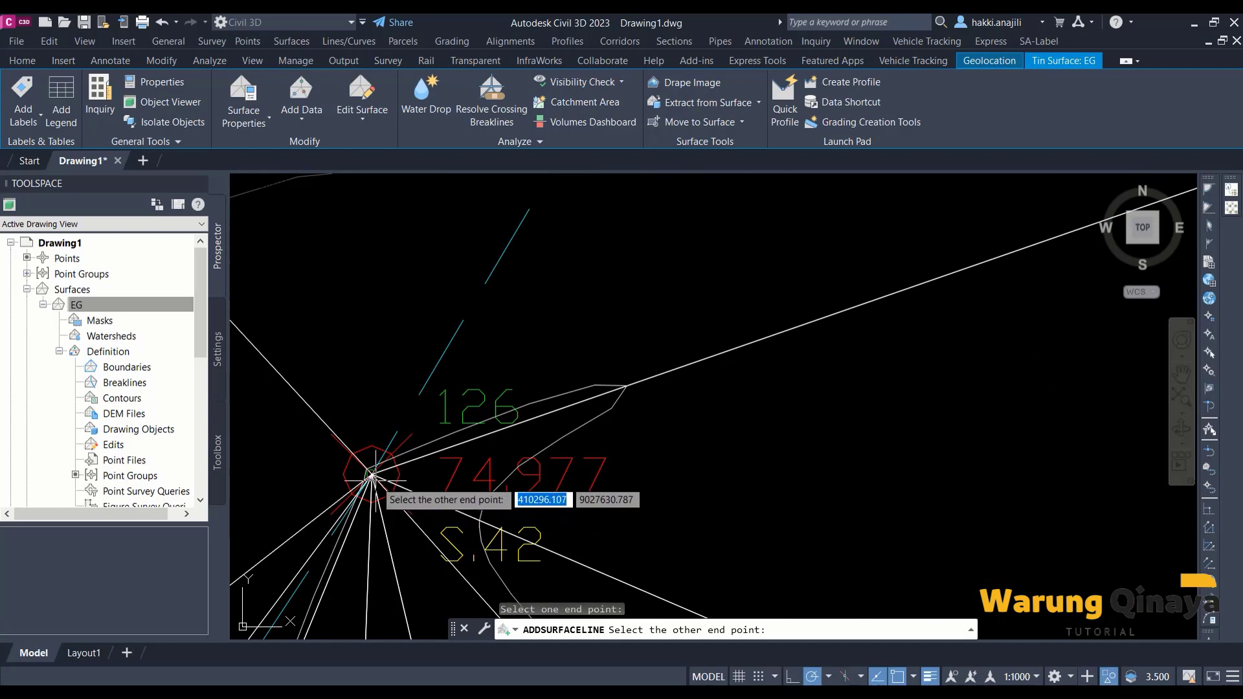
click(372, 474)
scroll(540, 340, down, 3)
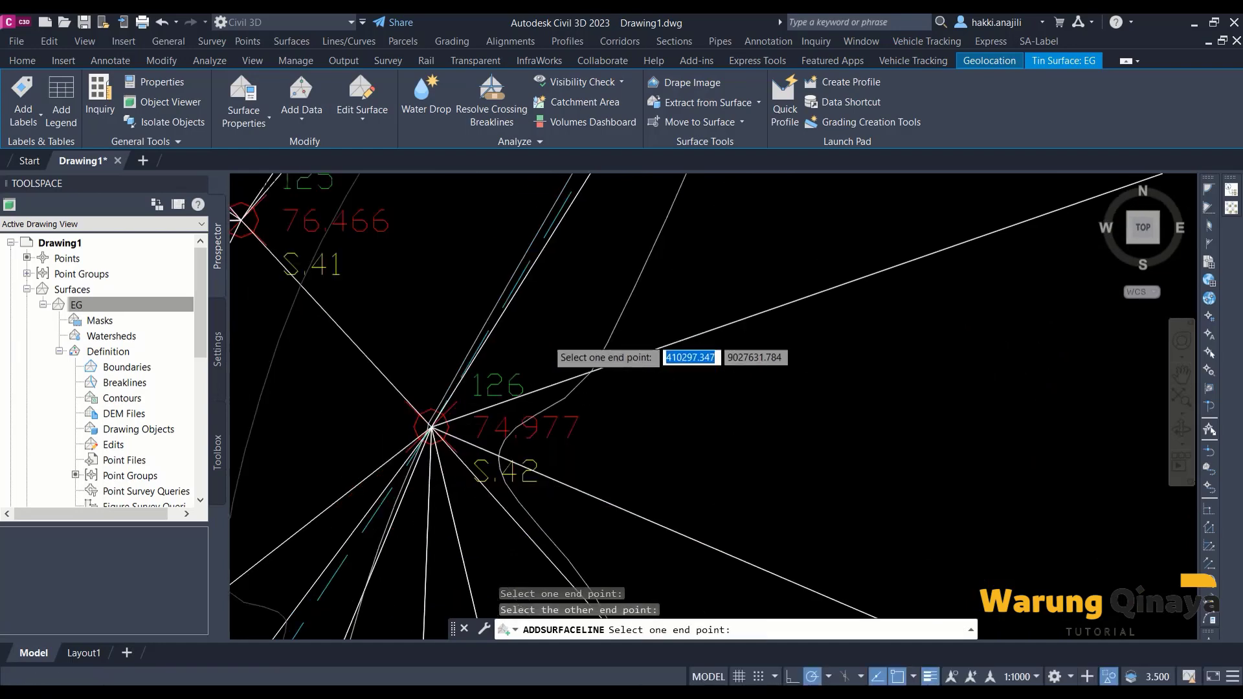
scroll(624, 437, down, 2)
mouse_move(625, 437)
middle_down()
mouse_move(575, 370)
mouse_move(641, 376)
middle_up()
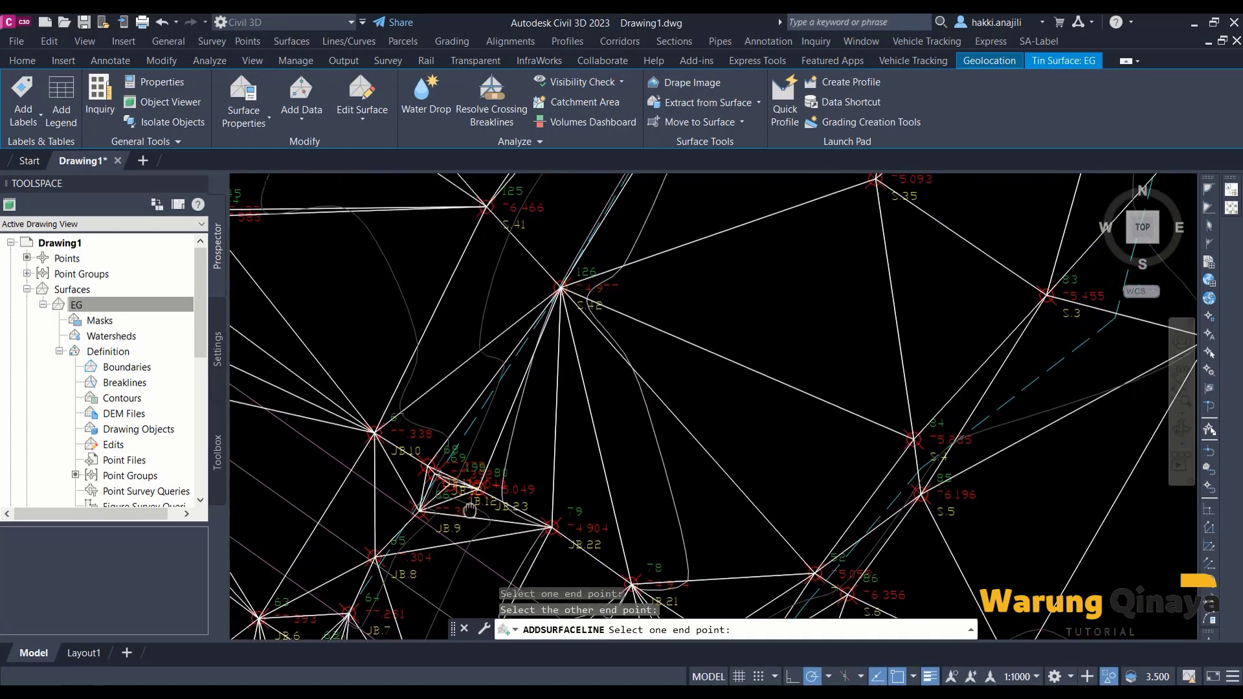
scroll(505, 408, up, 3)
scroll(508, 392, up, 3)
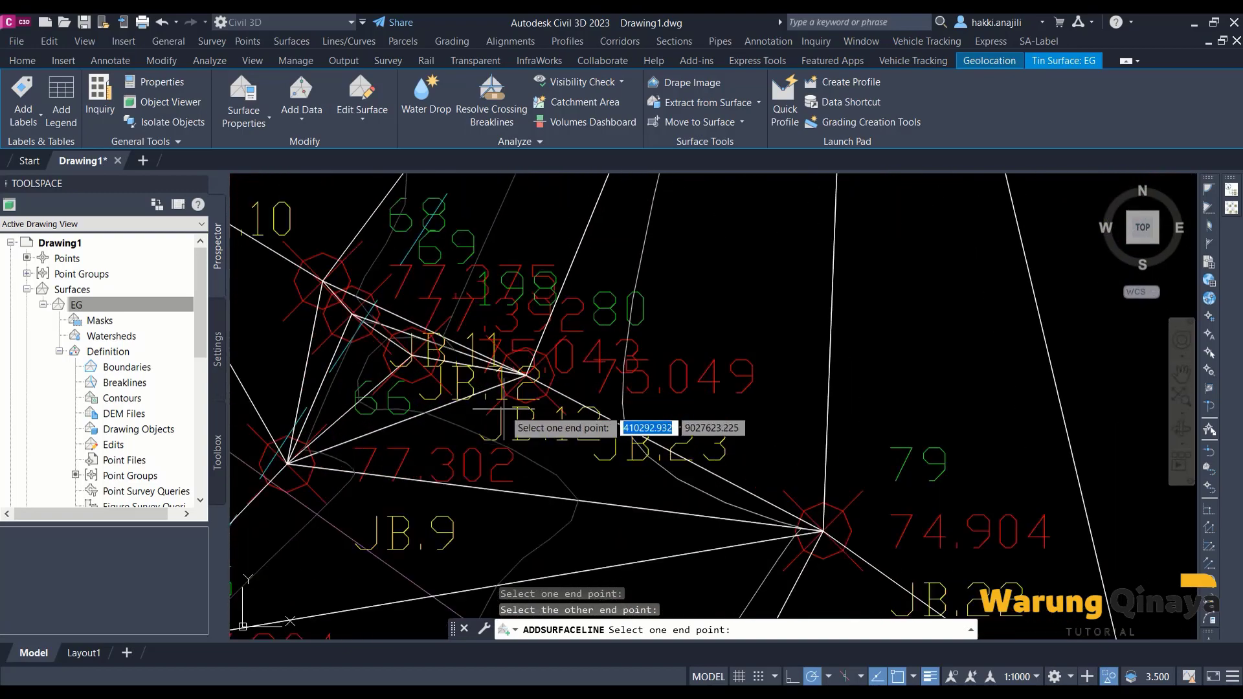
scroll(583, 350, down, 4)
scroll(547, 447, down, 2)
scroll(583, 415, down, 1)
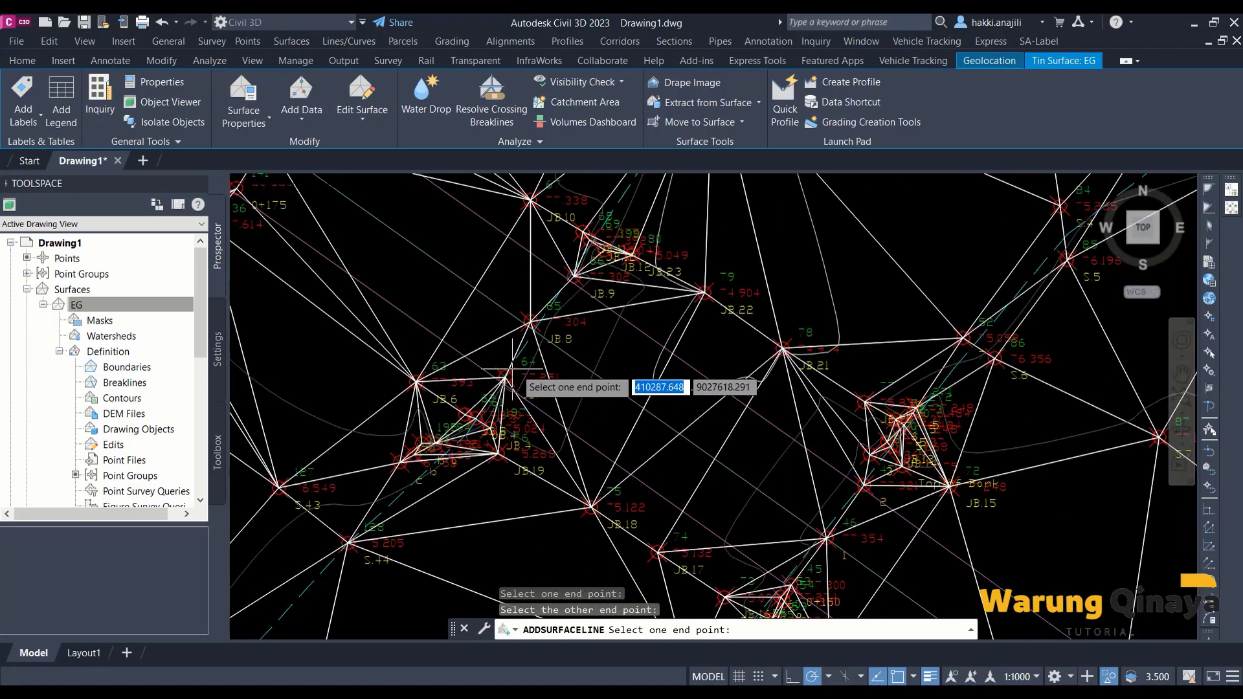
scroll(506, 374, up, 1)
scroll(485, 453, up, 1)
scroll(466, 512, up, 1)
scroll(447, 504, up, 1)
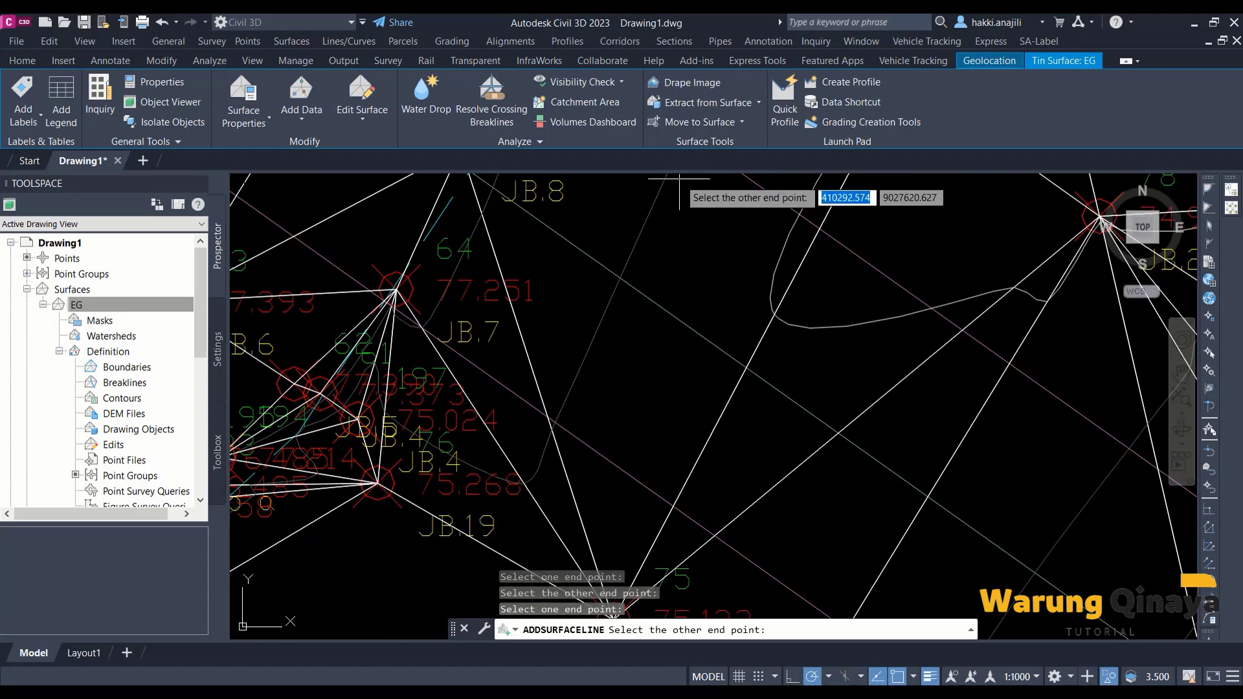
middle_drag(647, 194, 469, 551)
scroll(479, 469, up, 2)
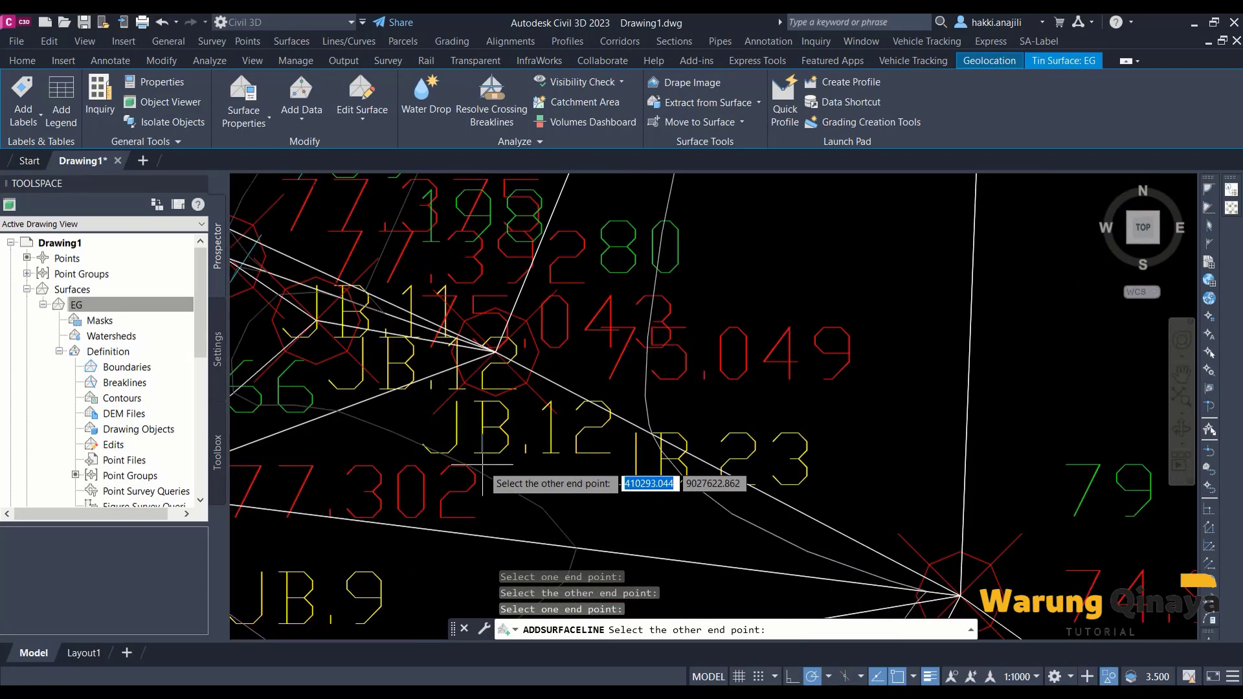
scroll(495, 447, up, 2)
scroll(498, 340, down, 1)
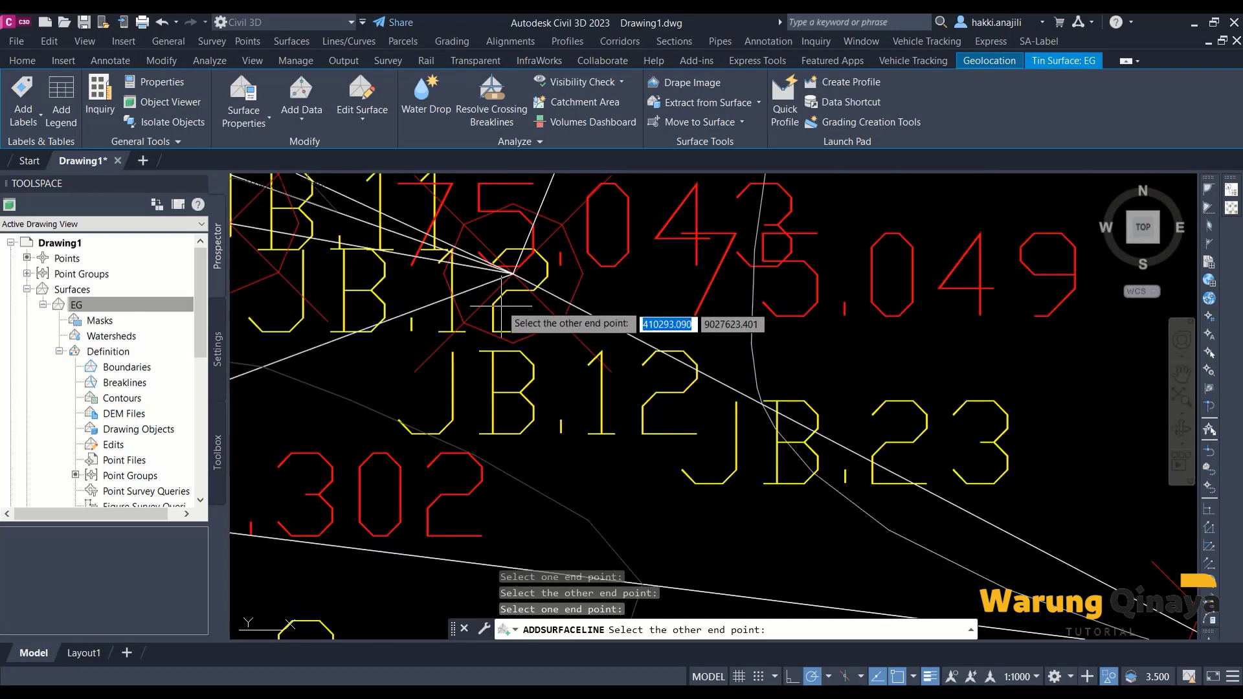
click(513, 272)
Step: Add surface lines from point 128 to 129 and from 129 to 132
scroll(567, 265, down, 5)
scroll(569, 272, down, 2)
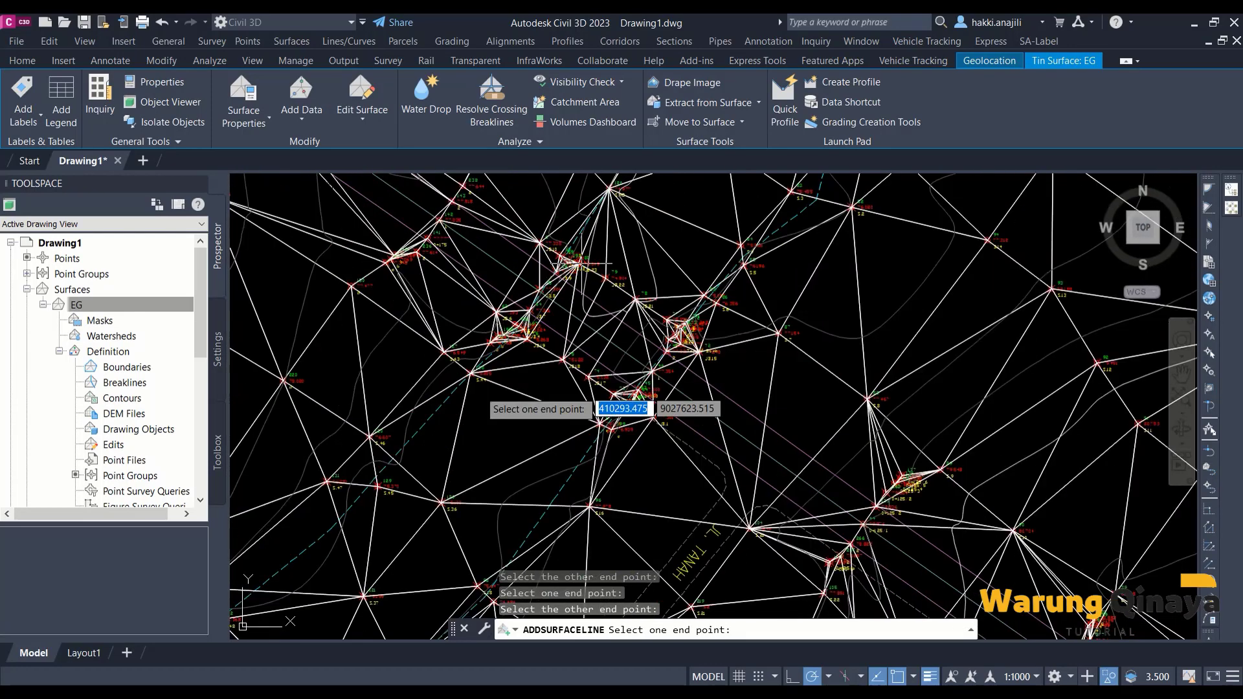
scroll(492, 398, down, 2)
scroll(495, 405, up, 2)
scroll(541, 342, up, 1)
scroll(537, 446, up, 1)
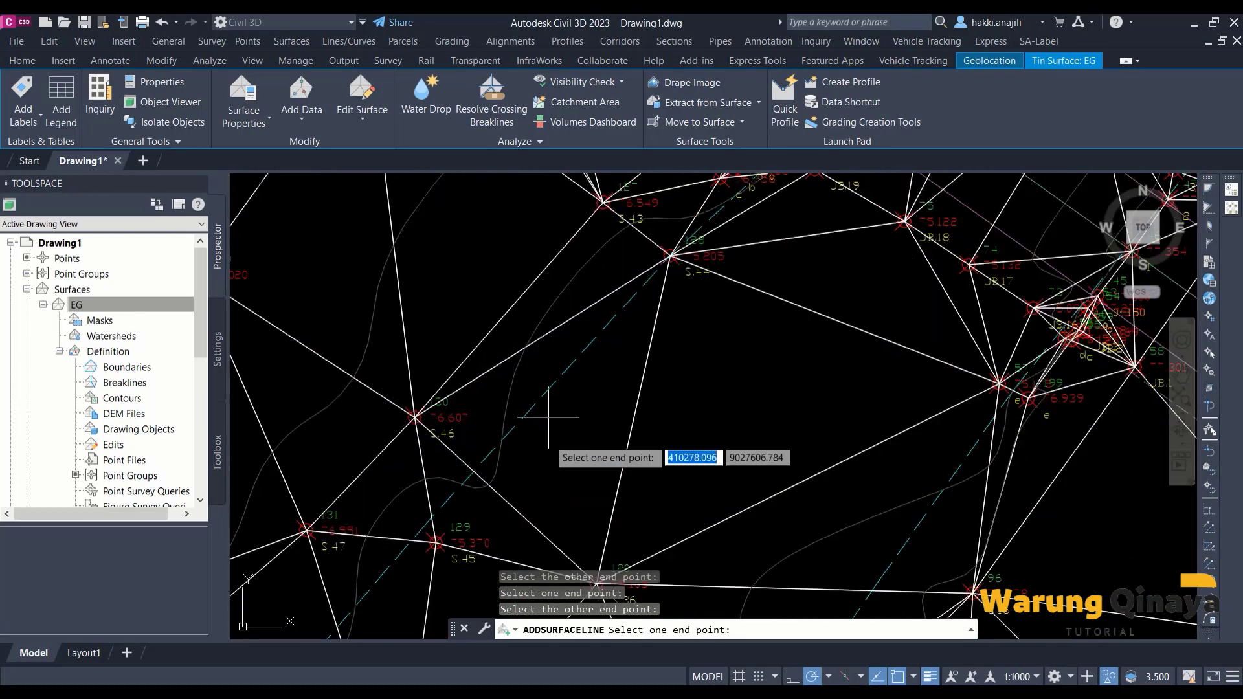
scroll(544, 450, up, 1)
scroll(691, 264, up, 3)
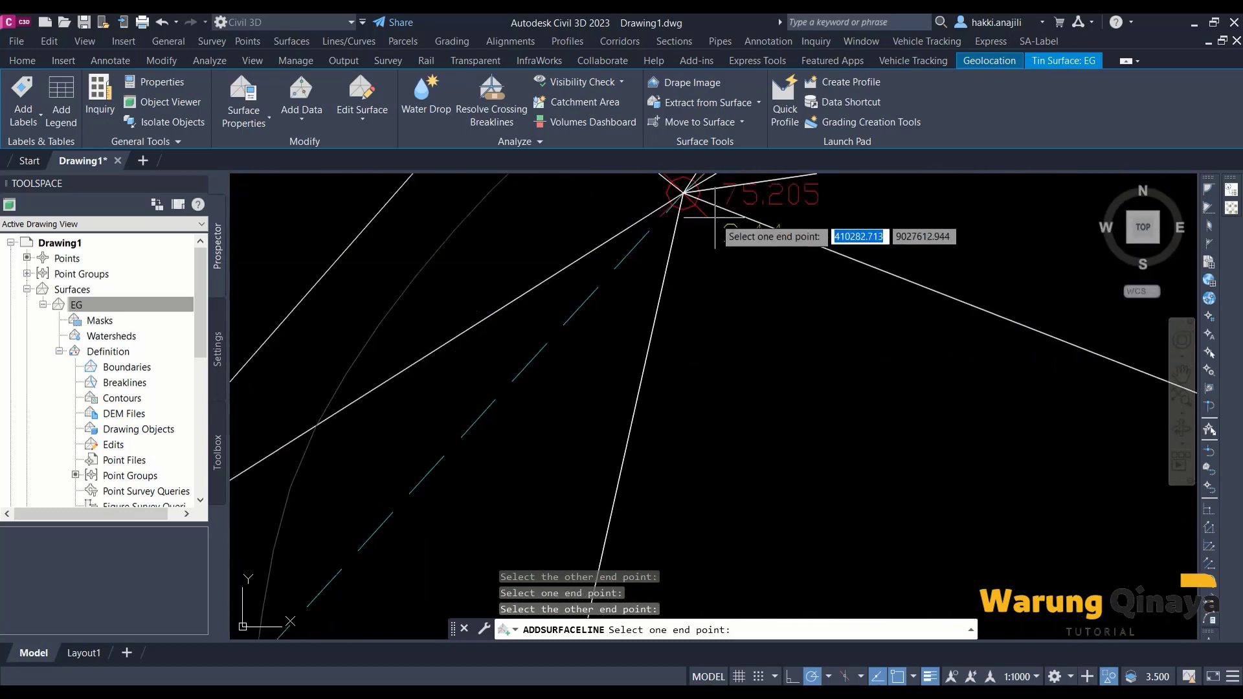
click(667, 245)
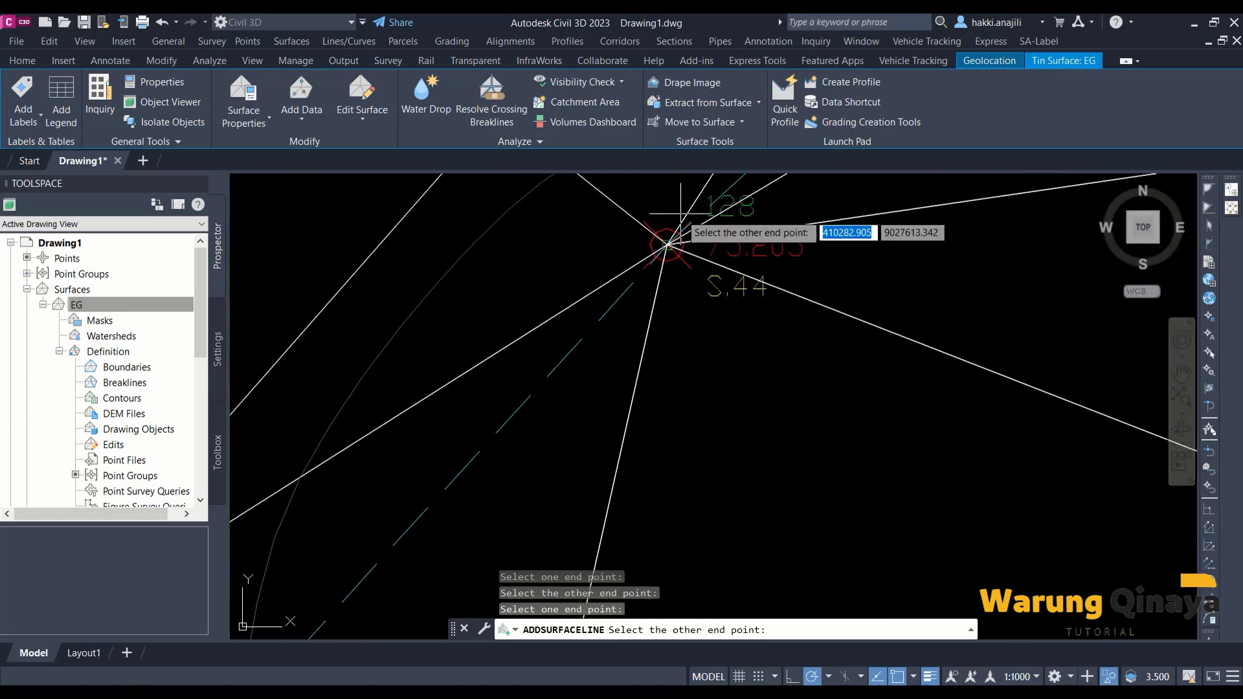
scroll(657, 363, down, 3)
scroll(569, 414, up, 2)
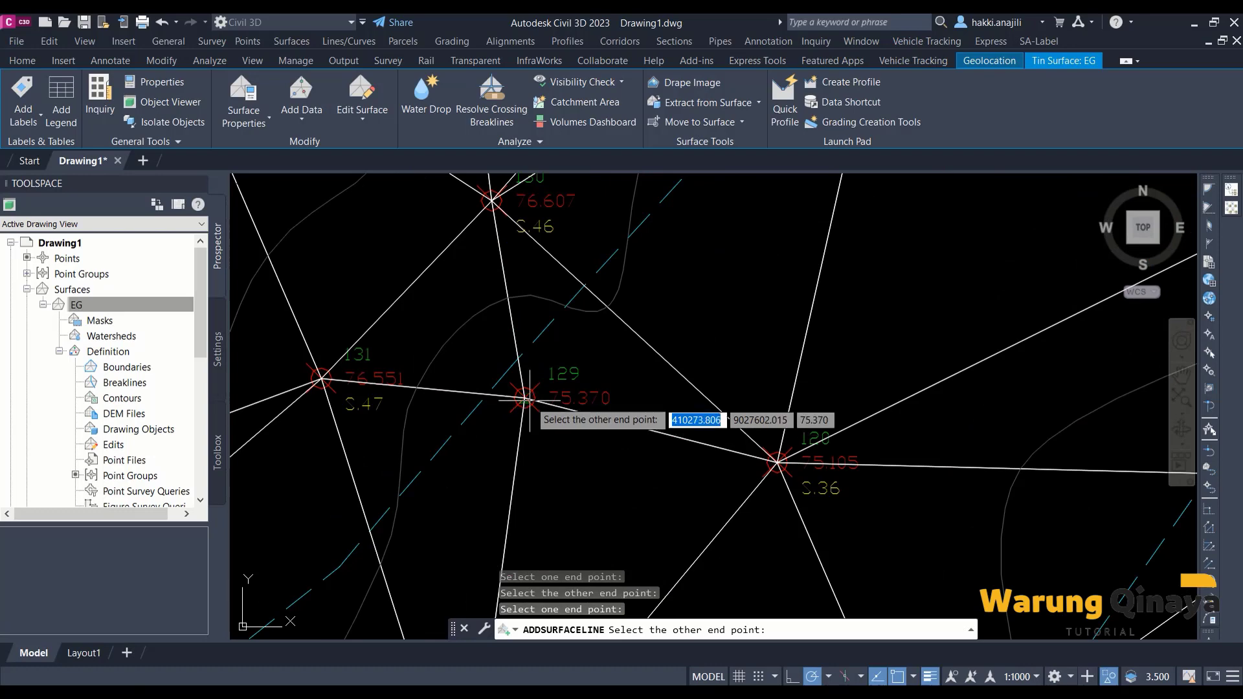
click(526, 399)
click(525, 397)
scroll(524, 399, down, 4)
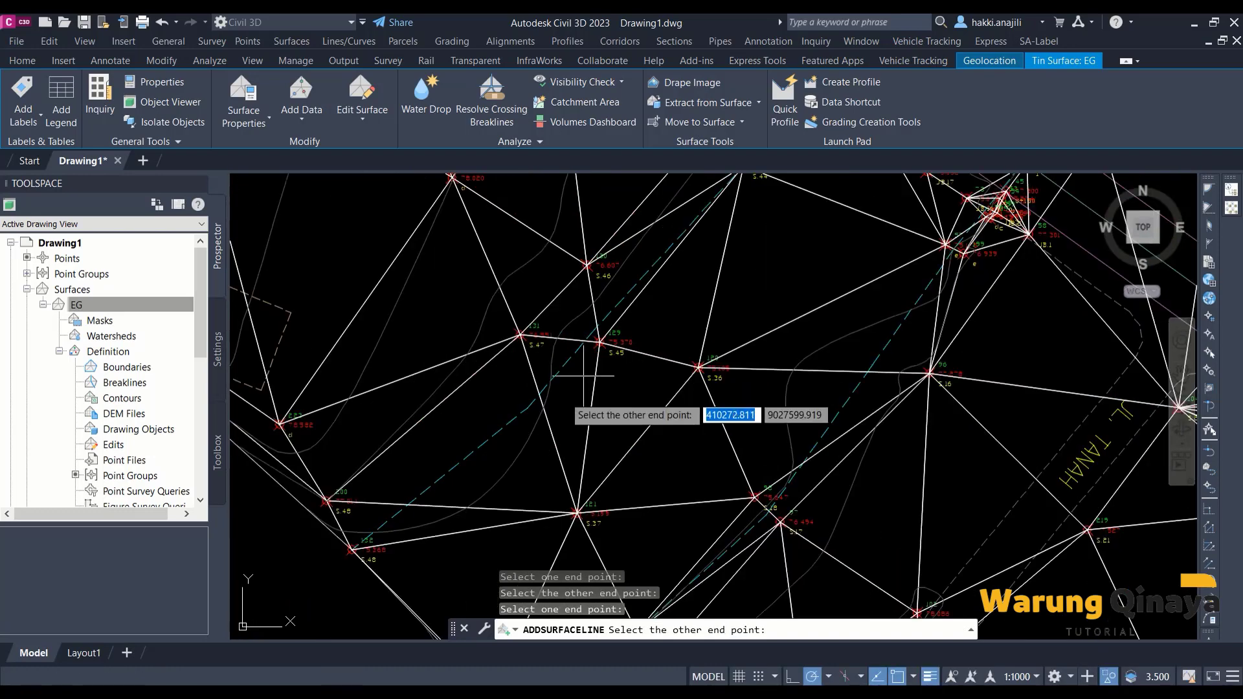
scroll(447, 489, up, 4)
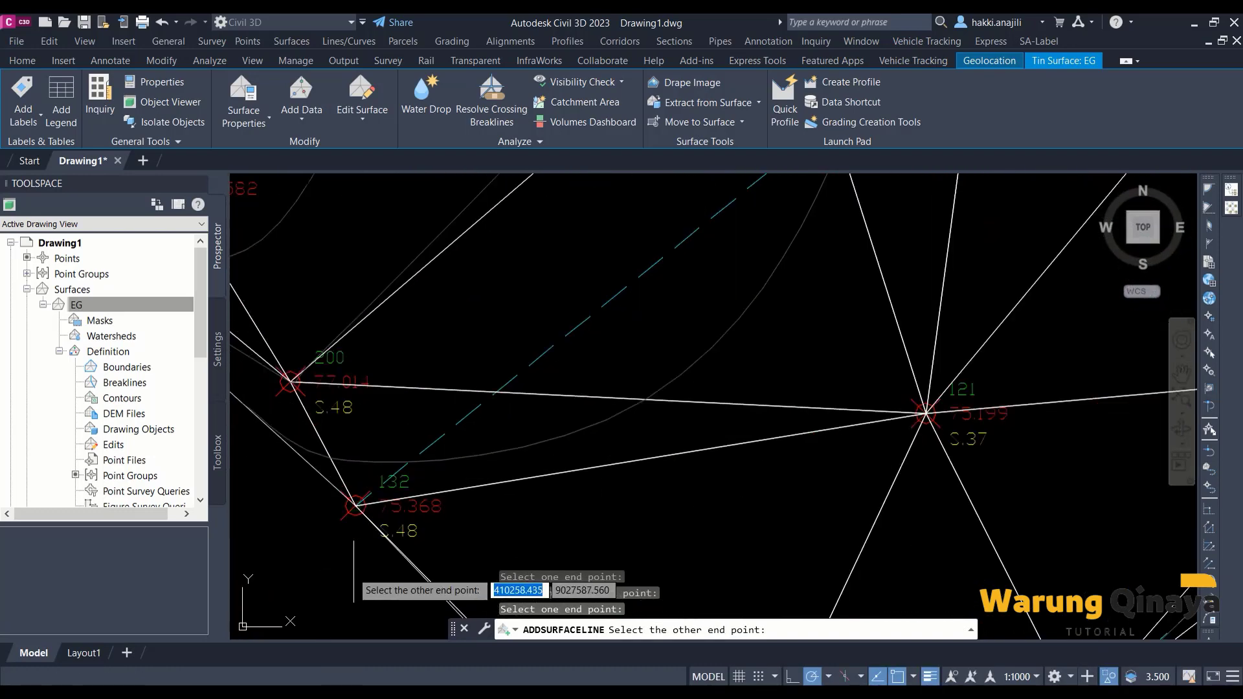
click(355, 505)
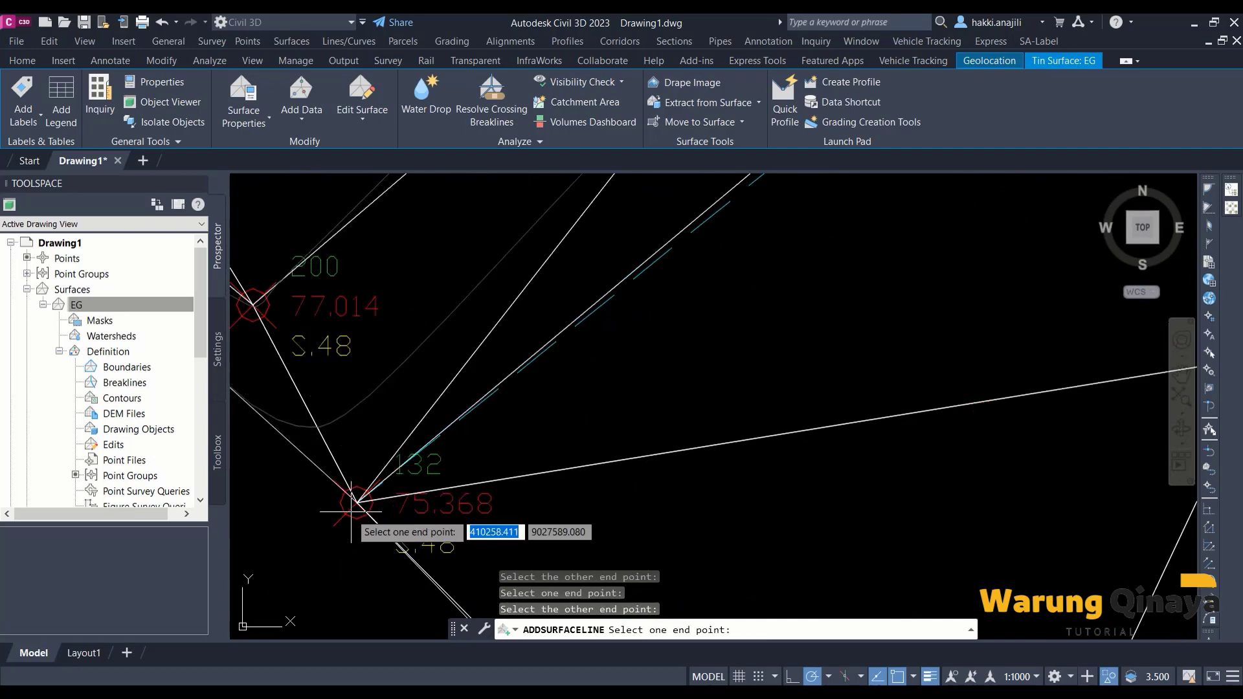
Step: Extend the surface line to the lower-left survey point
scroll(358, 576, down, 2)
scroll(552, 363, down, 2)
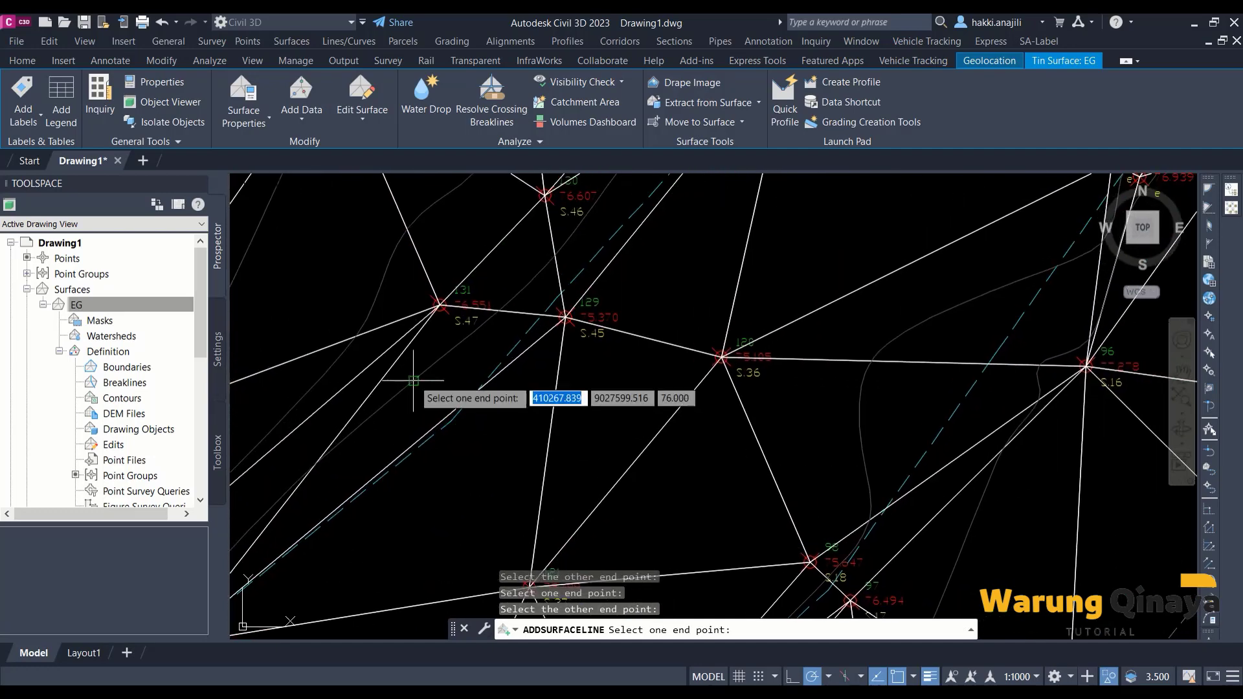
middle_drag(543, 379, 541, 342)
scroll(541, 342, down, 2)
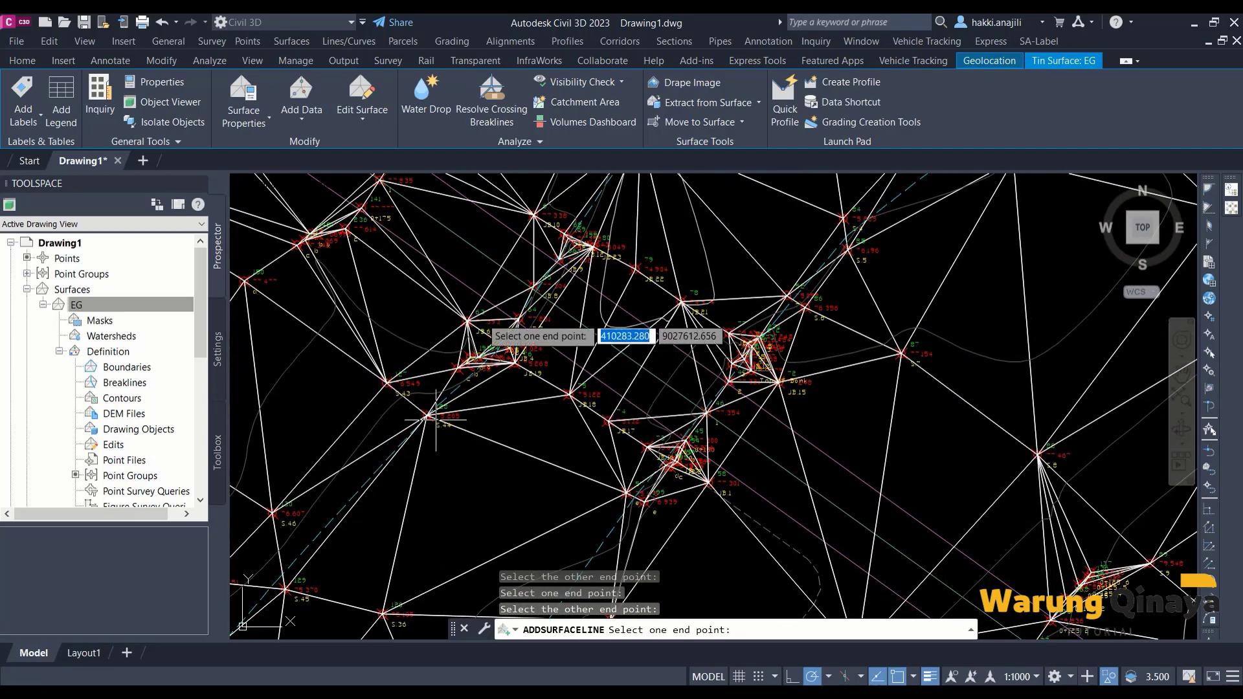
scroll(528, 246, up, 3)
scroll(526, 263, up, 2)
middle_drag(526, 263, 503, 317)
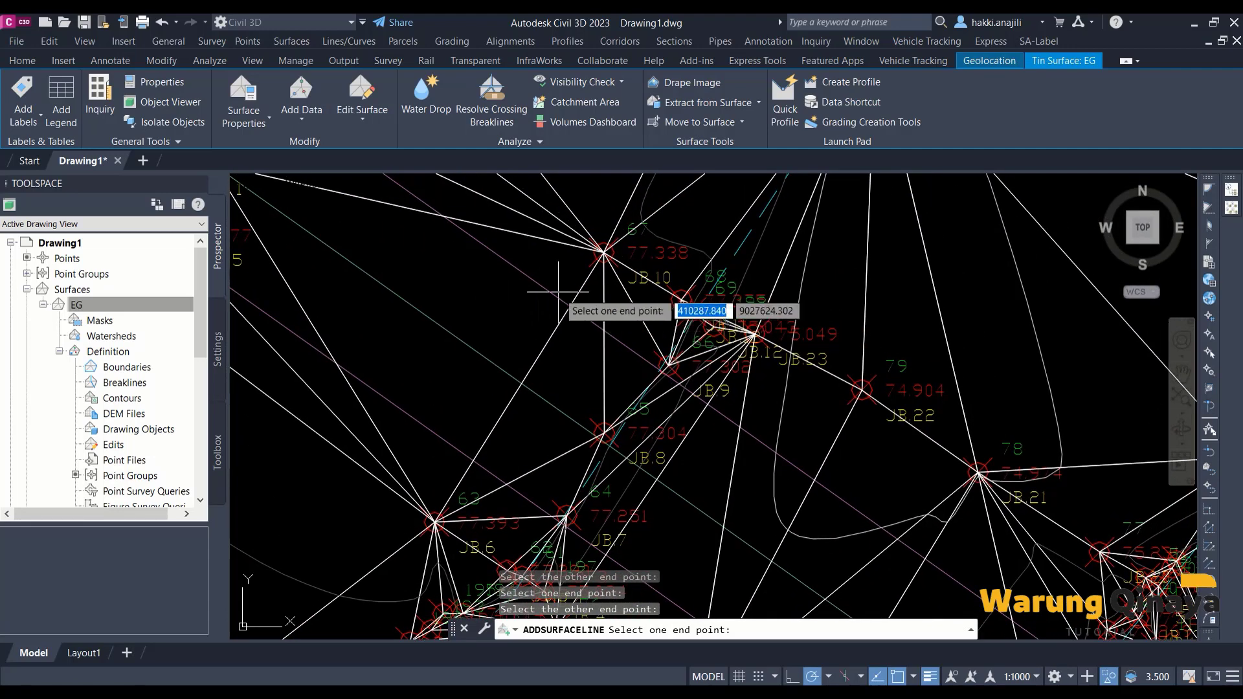
scroll(582, 279, up, 2)
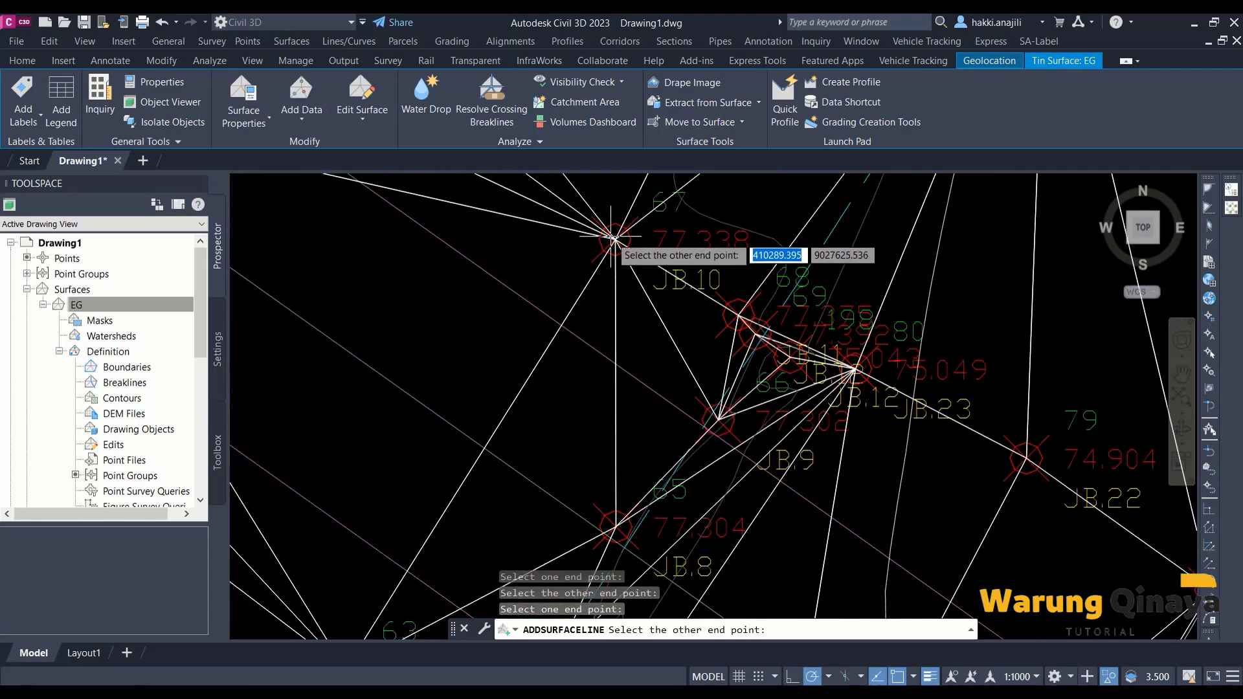
scroll(612, 238, down, 3)
scroll(498, 388, up, 3)
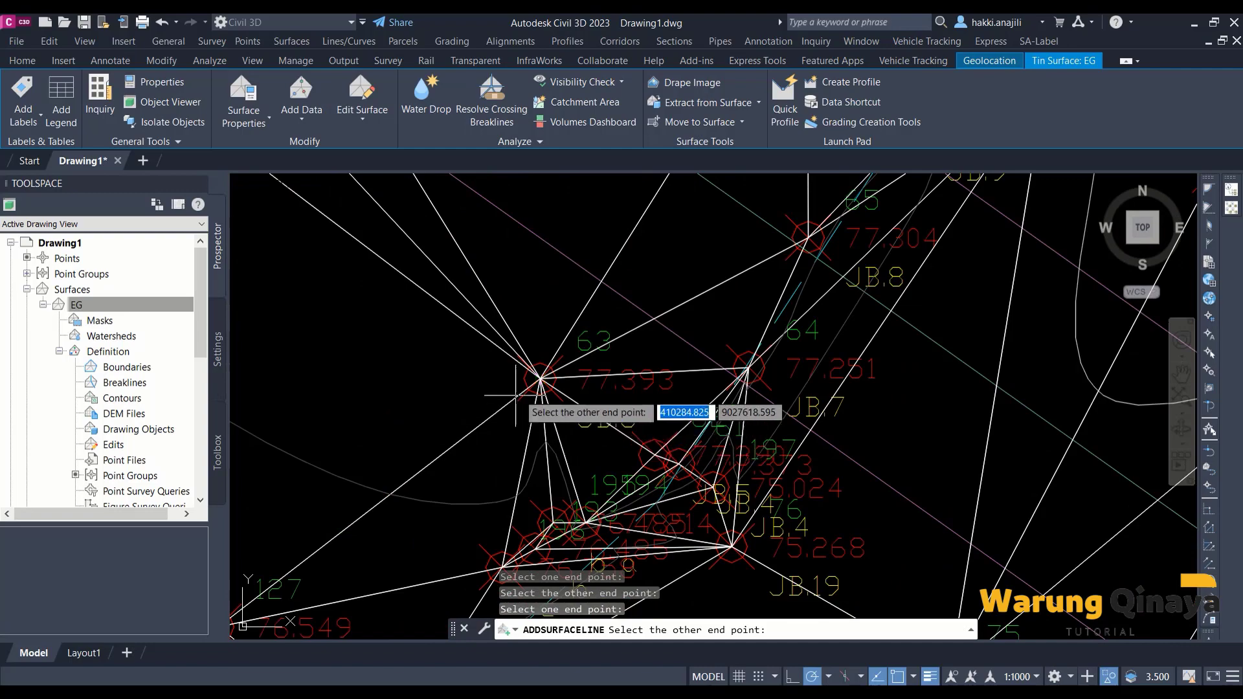
scroll(544, 375, down, 2)
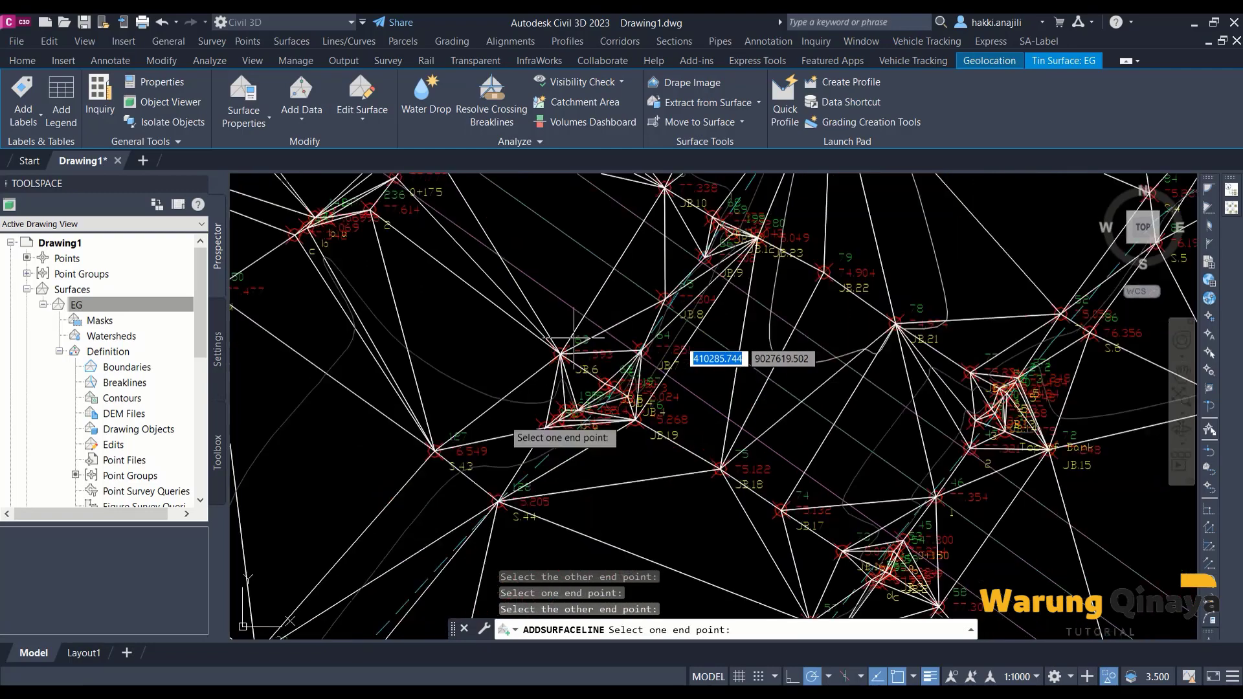
scroll(588, 347, down, 2)
scroll(589, 347, up, 2)
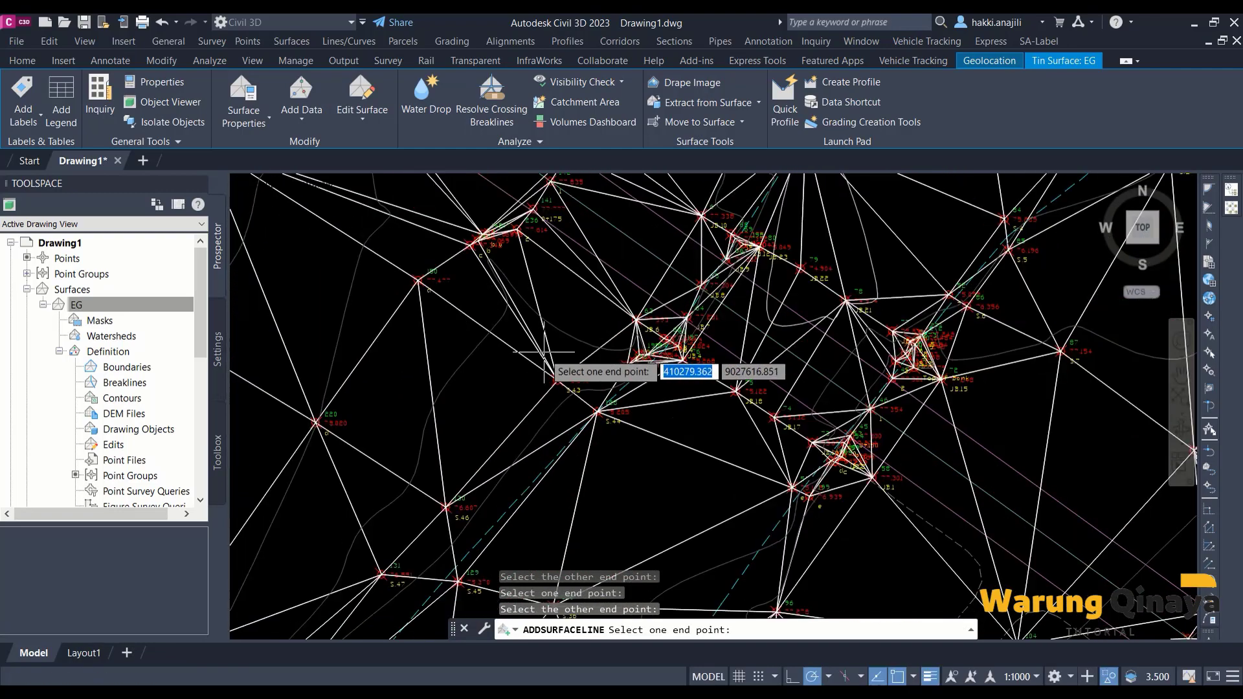
scroll(570, 376, up, 2)
middle_drag(510, 471, 497, 424)
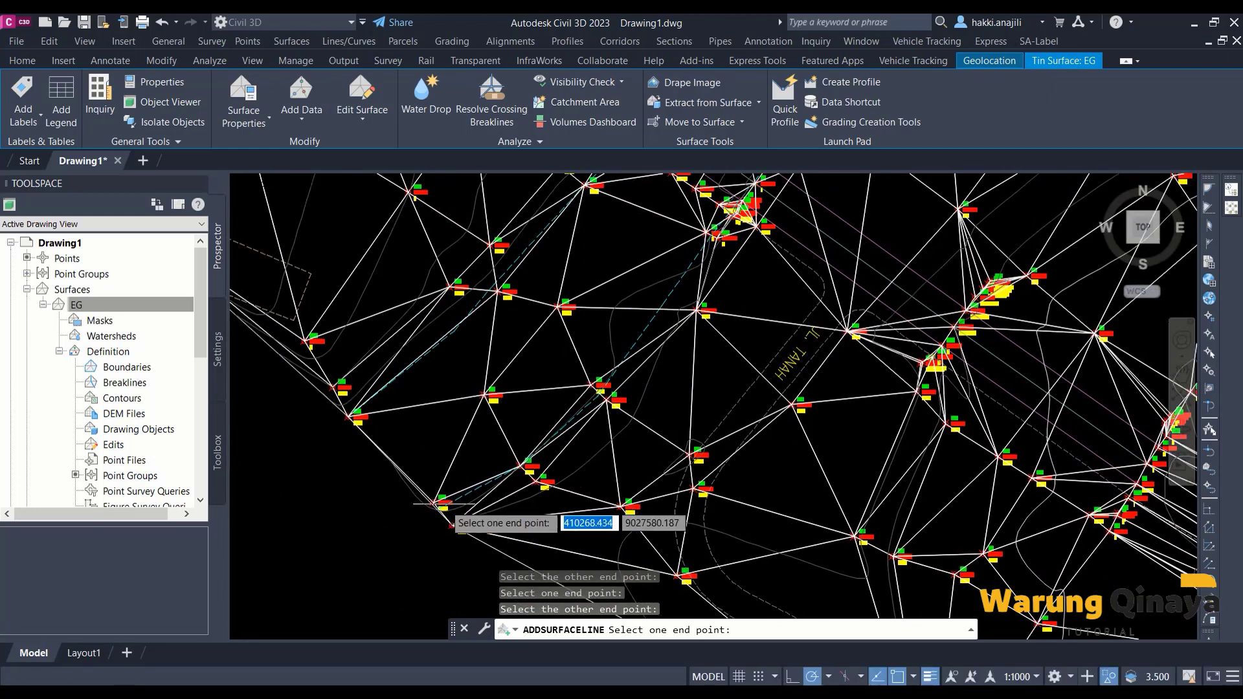
scroll(441, 527, up, 4)
scroll(416, 536, up, 1)
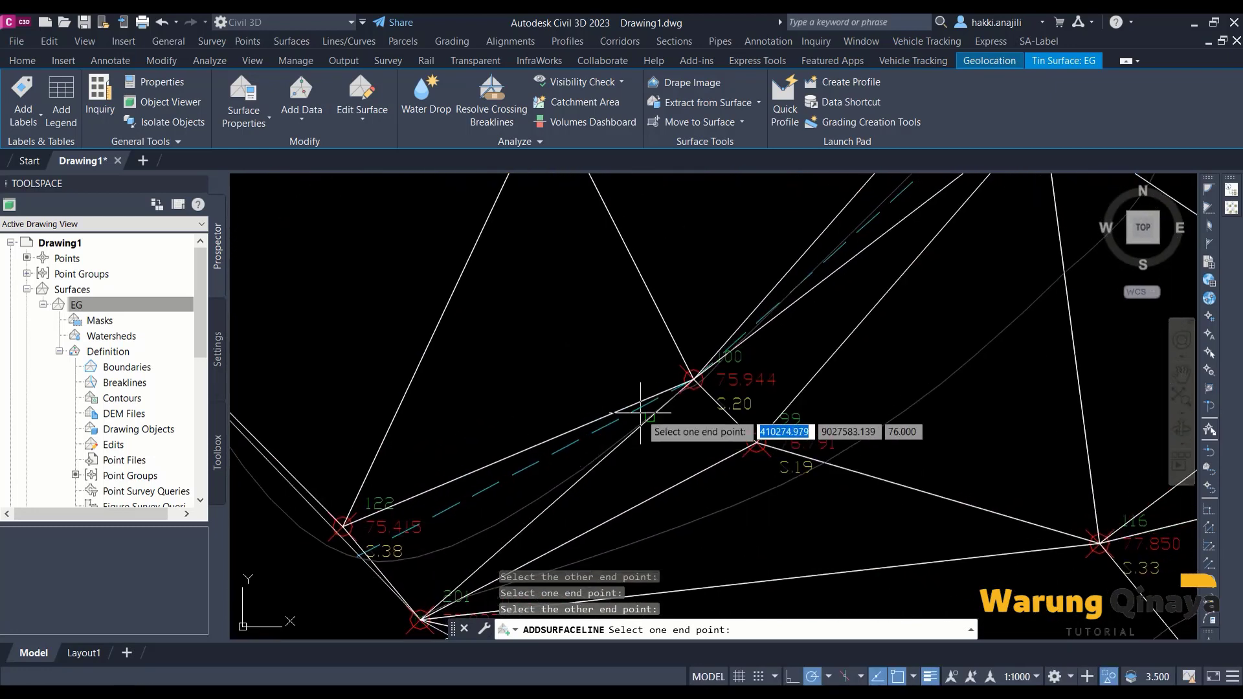
scroll(640, 412, down, 2)
middle_drag(583, 453, 477, 518)
middle_drag(678, 348, 602, 363)
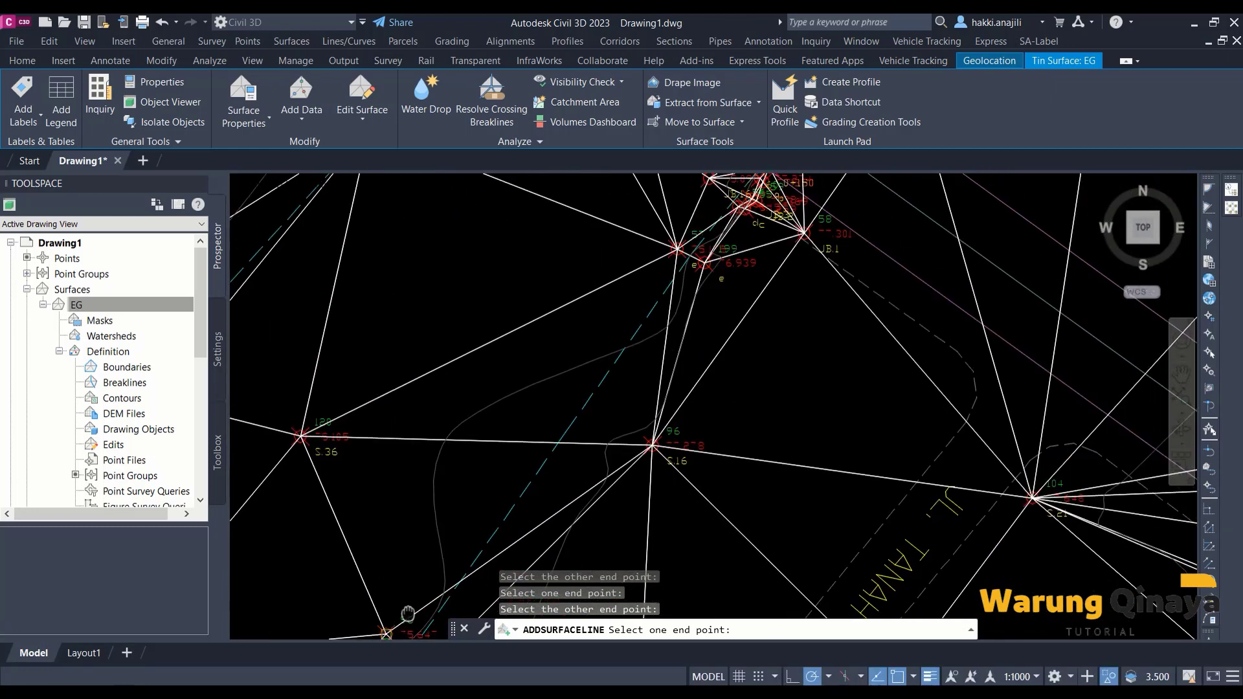
scroll(589, 349, up, 1)
scroll(602, 272, up, 2)
scroll(681, 268, up, 2)
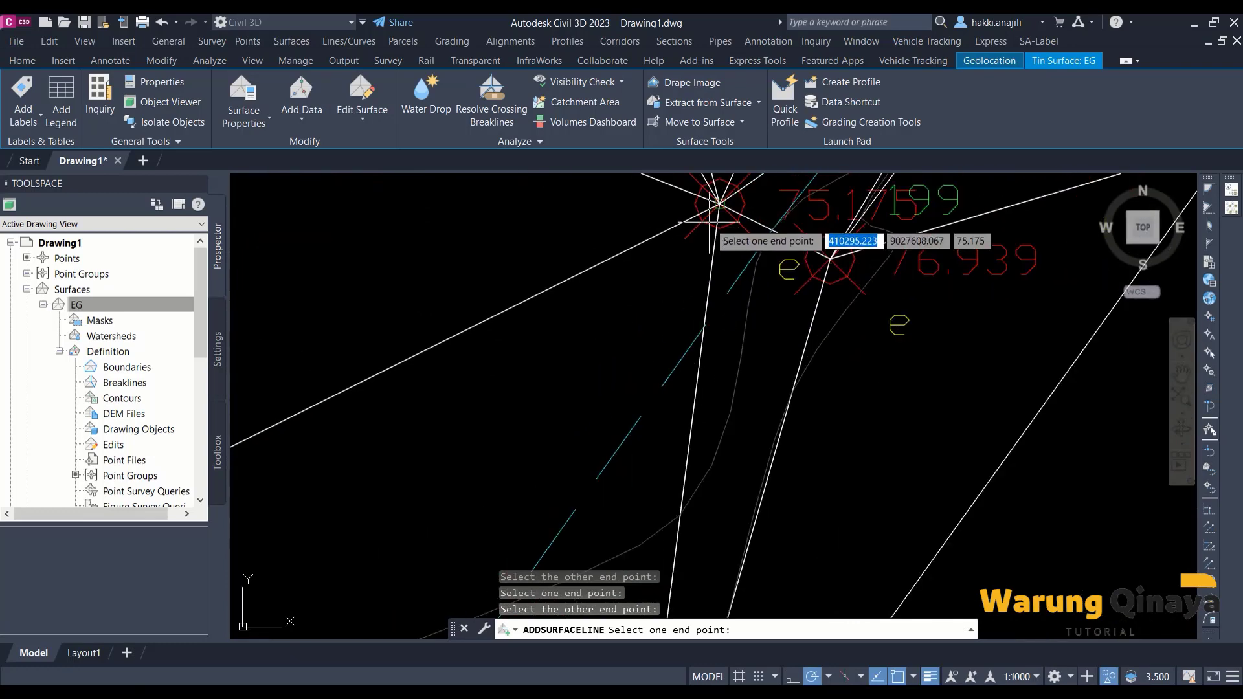
scroll(719, 204, down, 3)
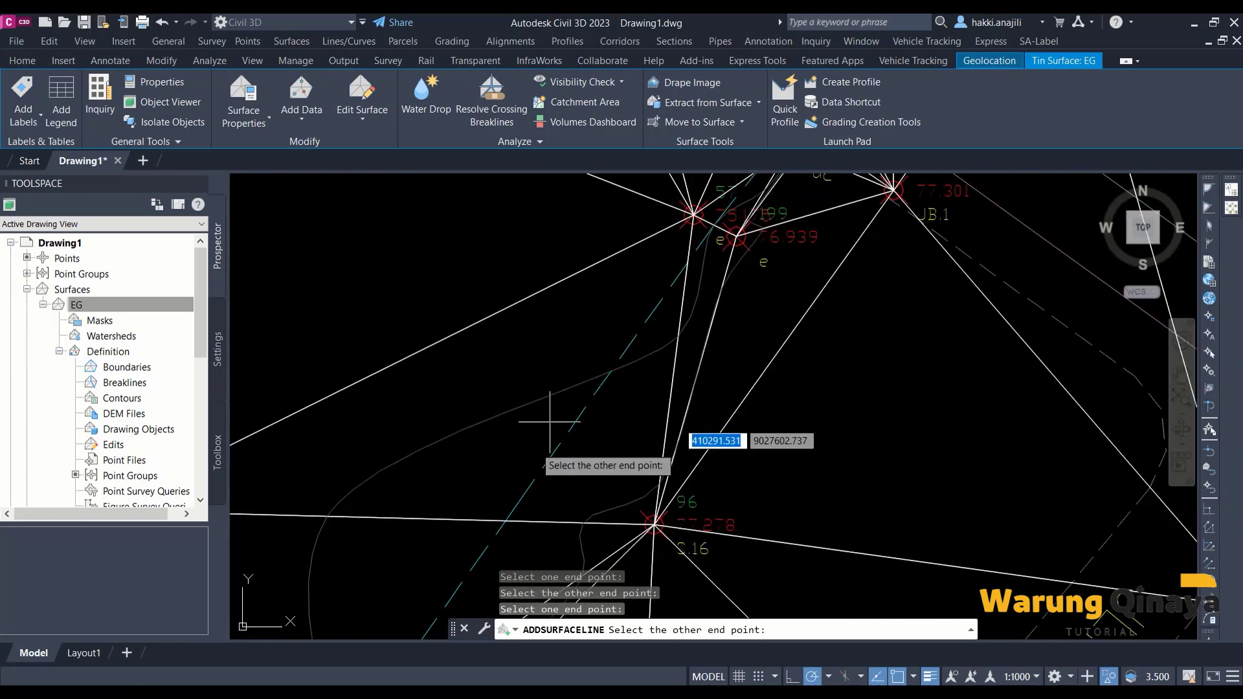
middle_drag(654, 527, 363, 595)
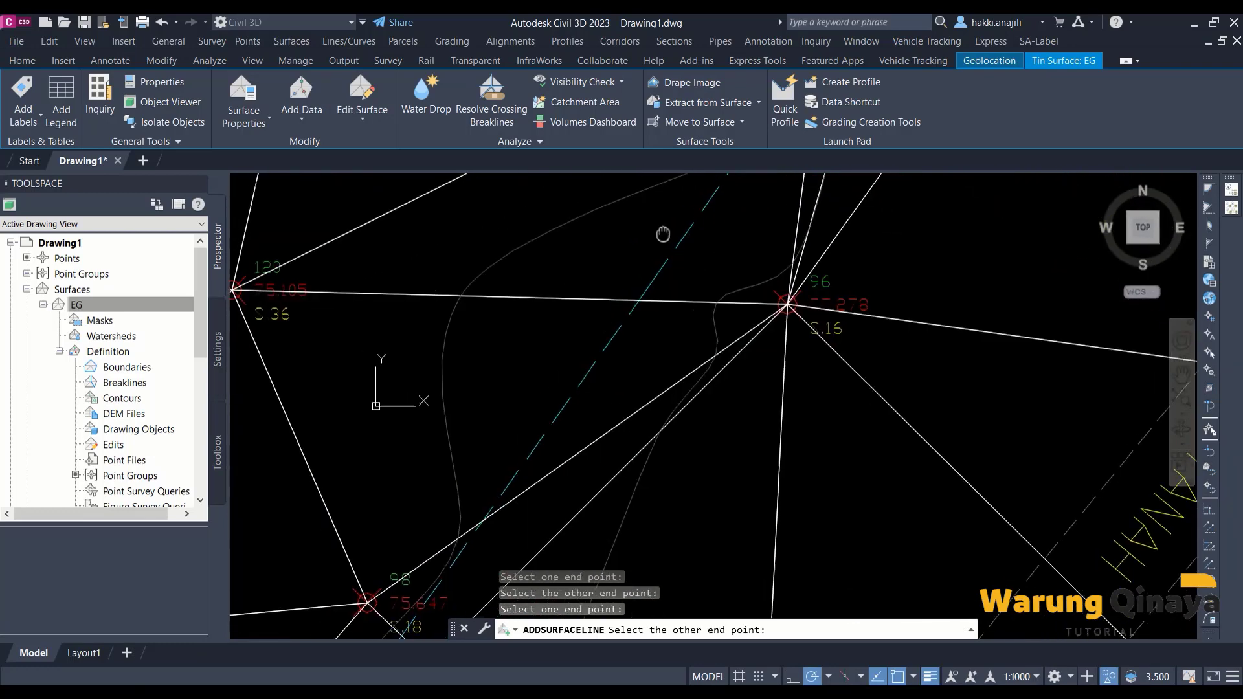
click(369, 590)
Step: Continue the surface line to point 73
scroll(551, 363, down, 4)
middle_drag(549, 376, 609, 301)
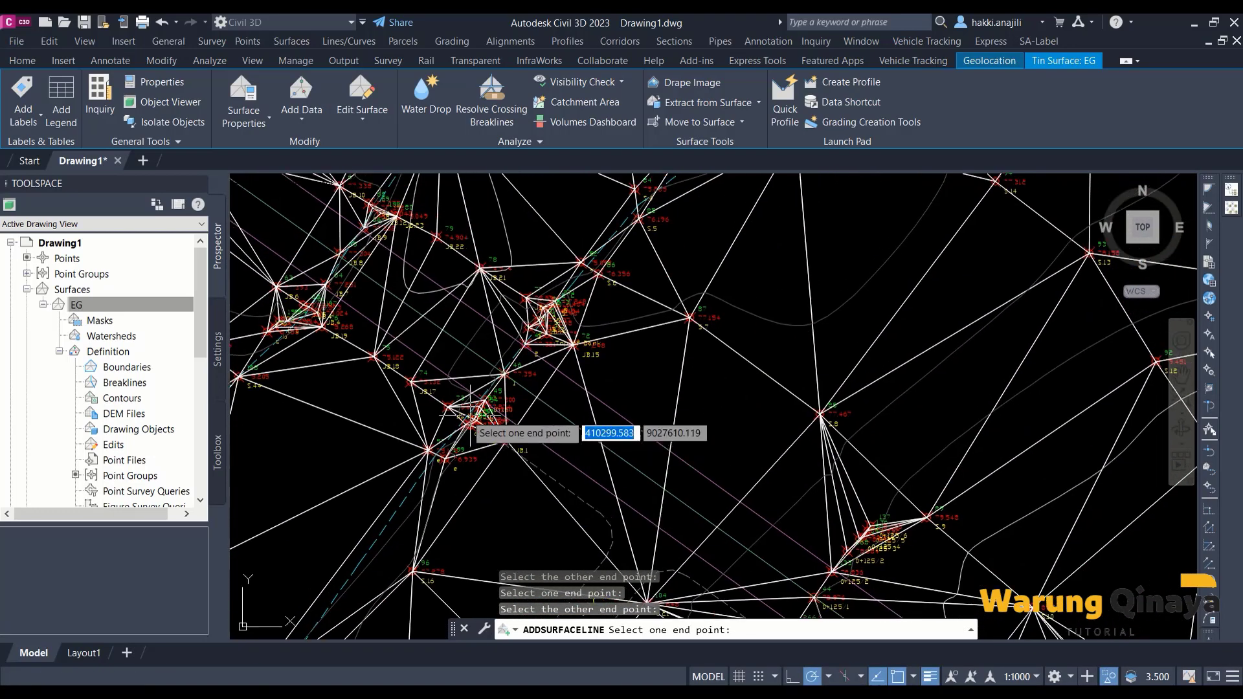
scroll(470, 413, up, 5)
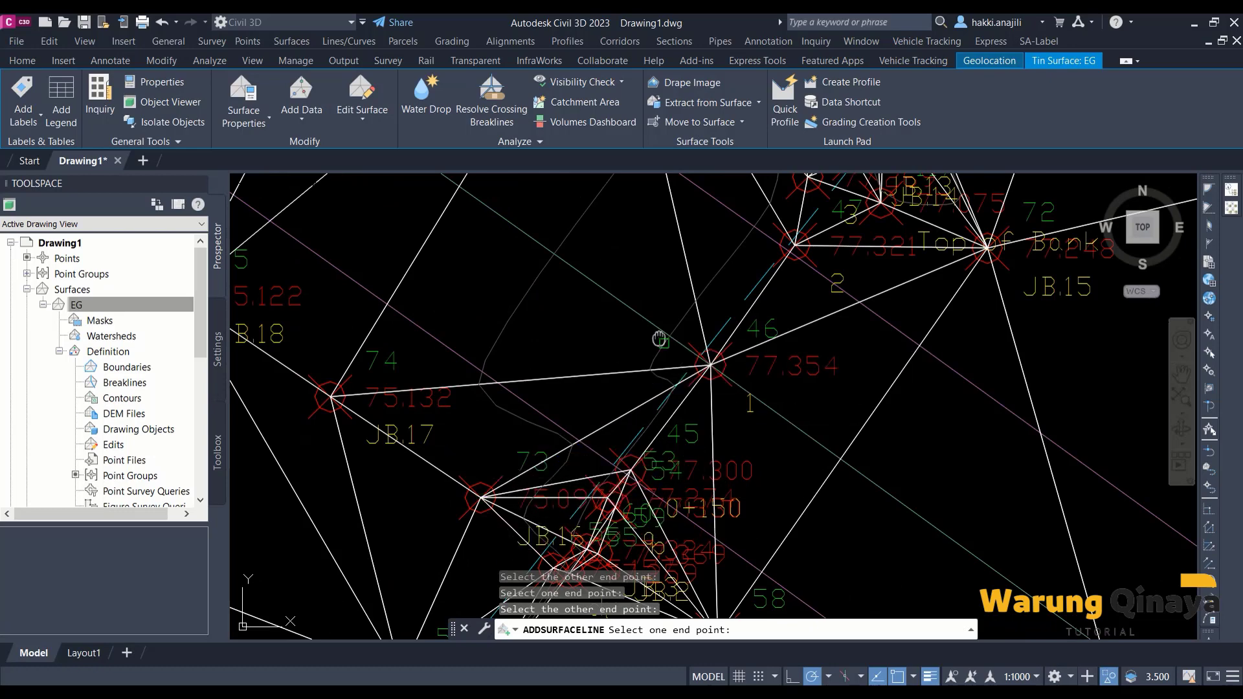
middle_drag(659, 338, 569, 524)
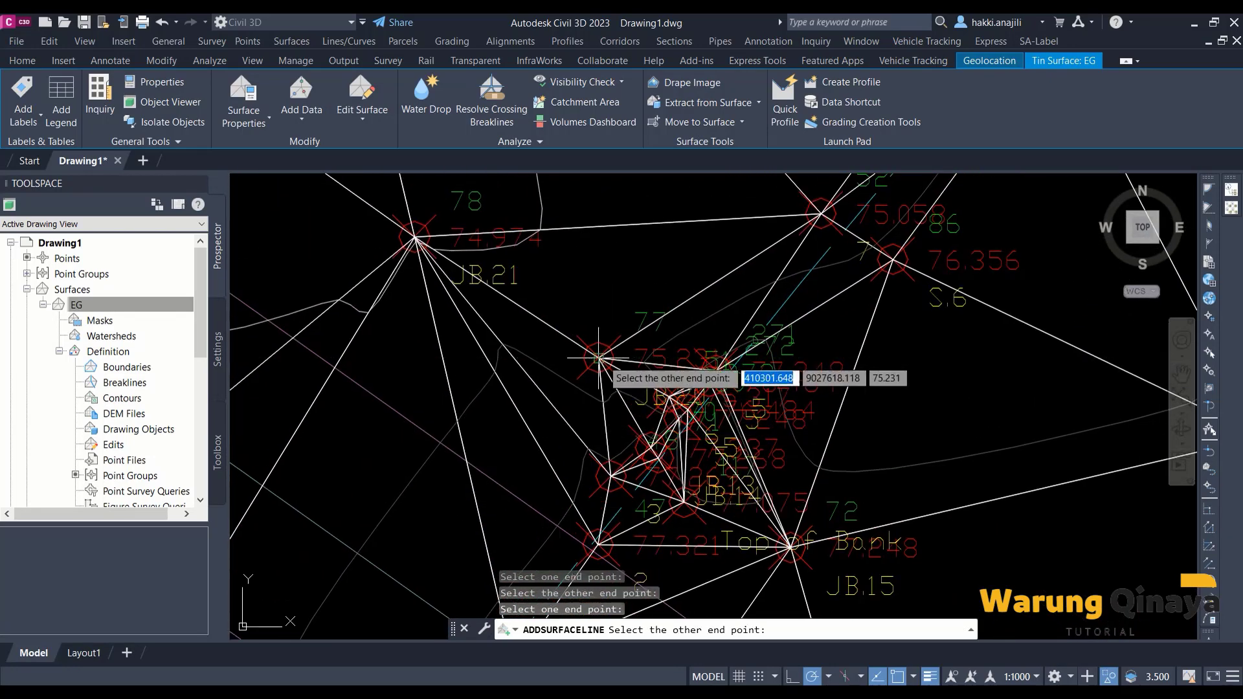
scroll(598, 358, down, 2)
scroll(560, 312, down, 2)
scroll(500, 487, up, 3)
scroll(485, 525, up, 3)
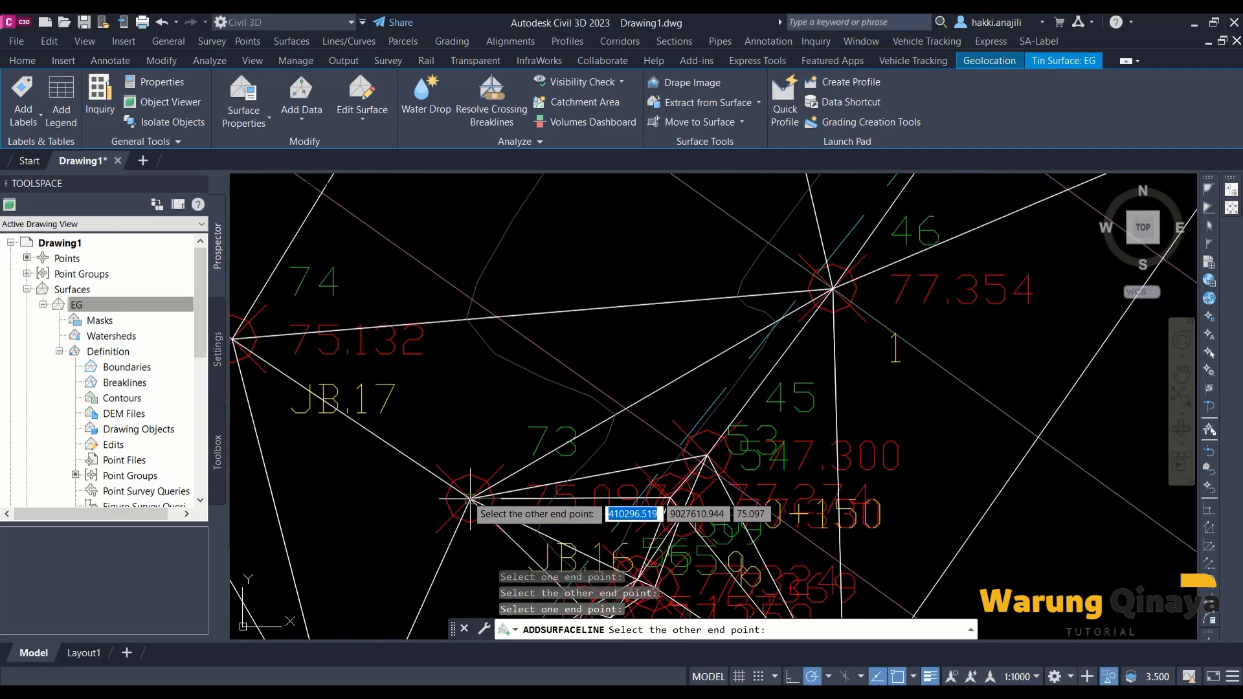
click(470, 498)
Step: Start a new surface line at the 75.132 point and pan toward its other end
scroll(540, 401, down, 4)
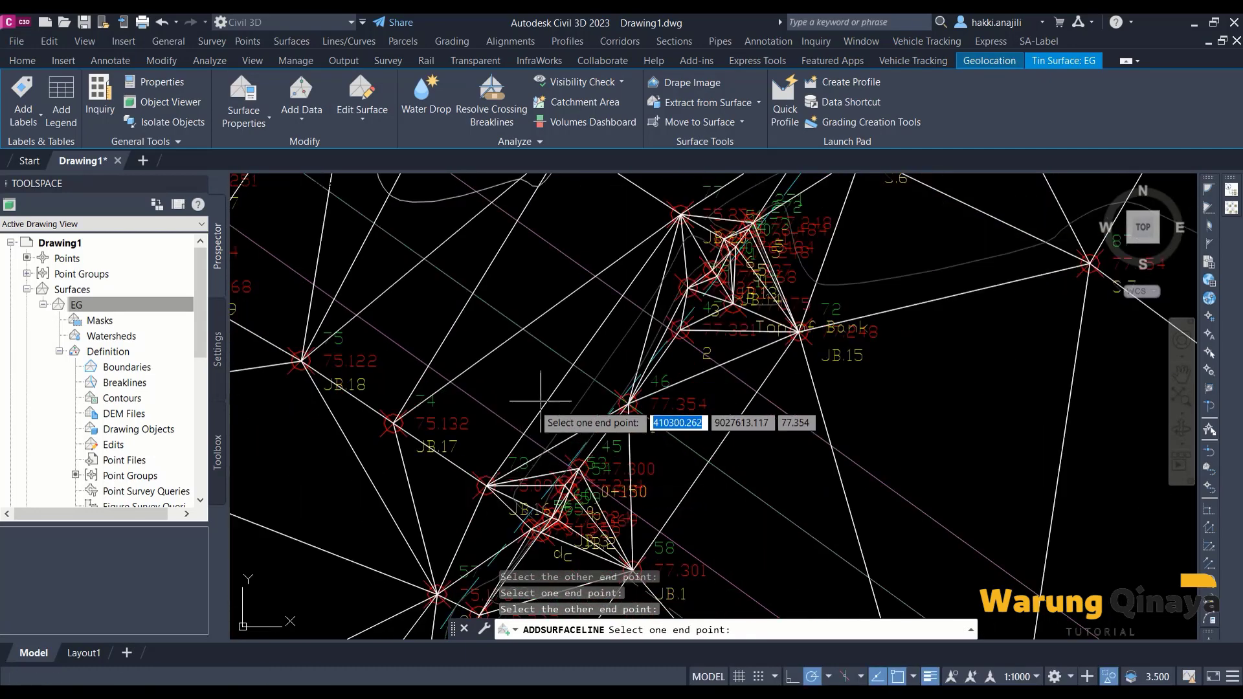
middle_drag(469, 474, 650, 331)
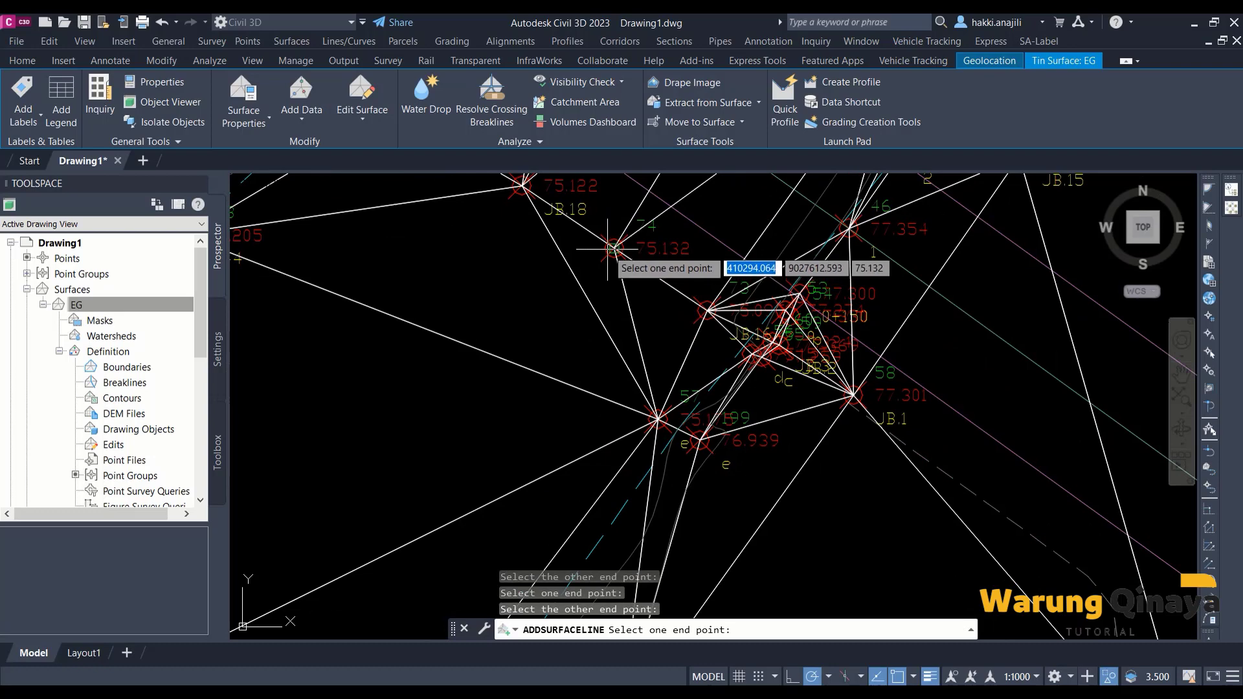
click(613, 248)
scroll(656, 232, down, 4)
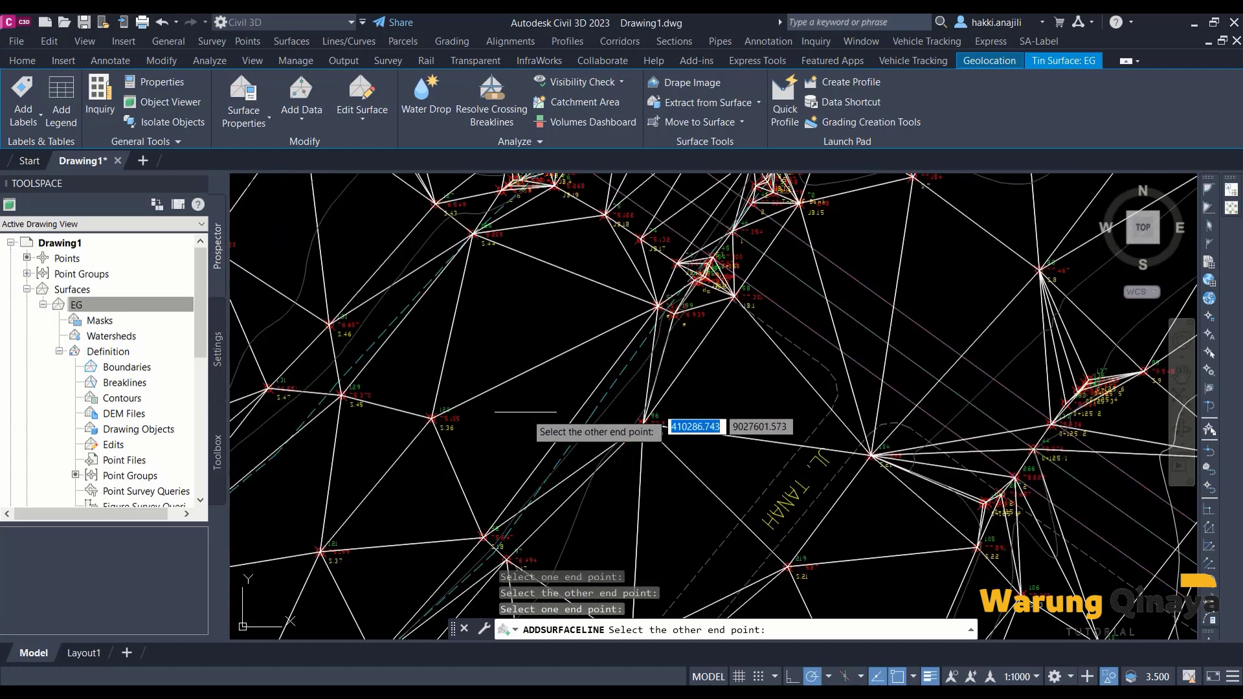
middle_drag(530, 408, 514, 492)
mouse_move(525, 408)
middle_down()
mouse_move(550, 476)
mouse_move(565, 255)
middle_up()
middle_drag(535, 369, 567, 415)
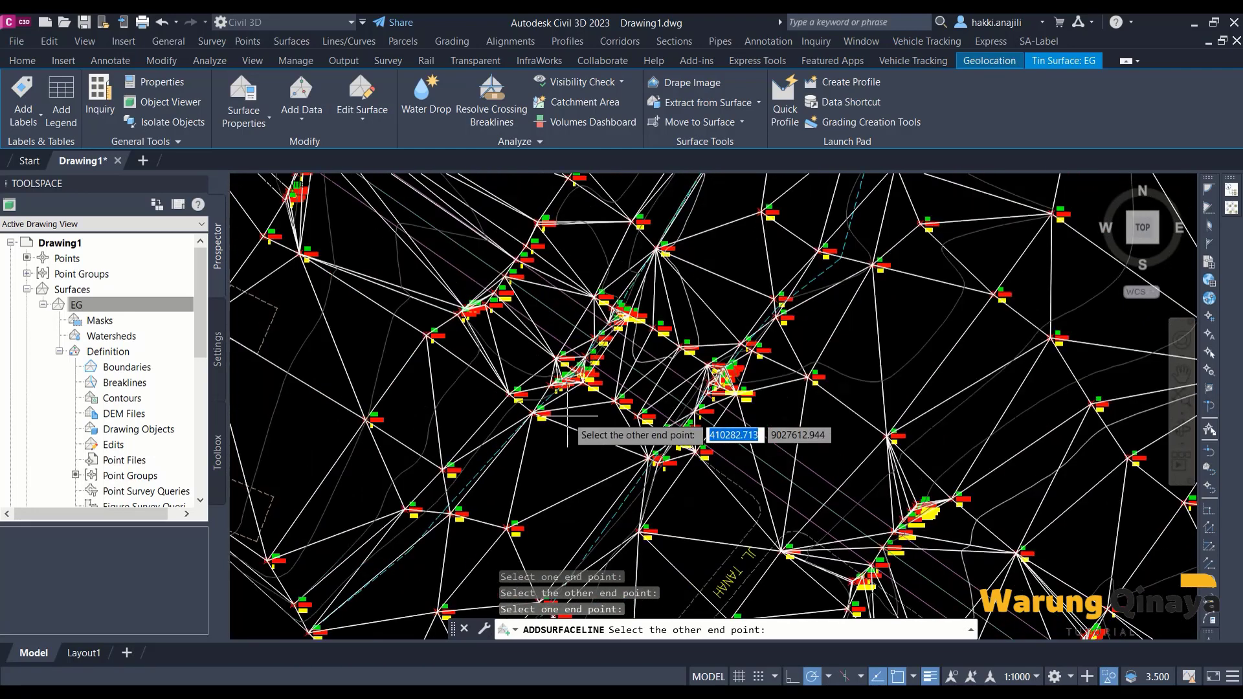
scroll(567, 416, up, 1)
scroll(586, 439, up, 1)
scroll(621, 461, up, 1)
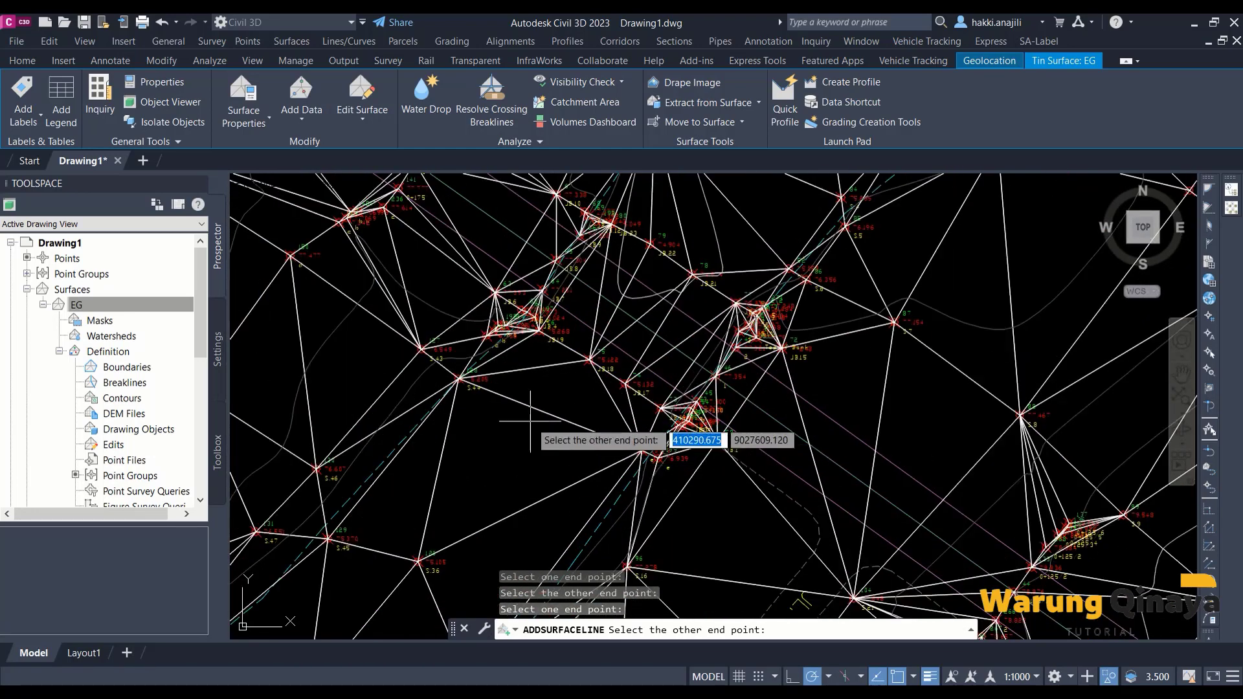
Step: End the current line input and restart Add Line on EG in a new area
key(Return)
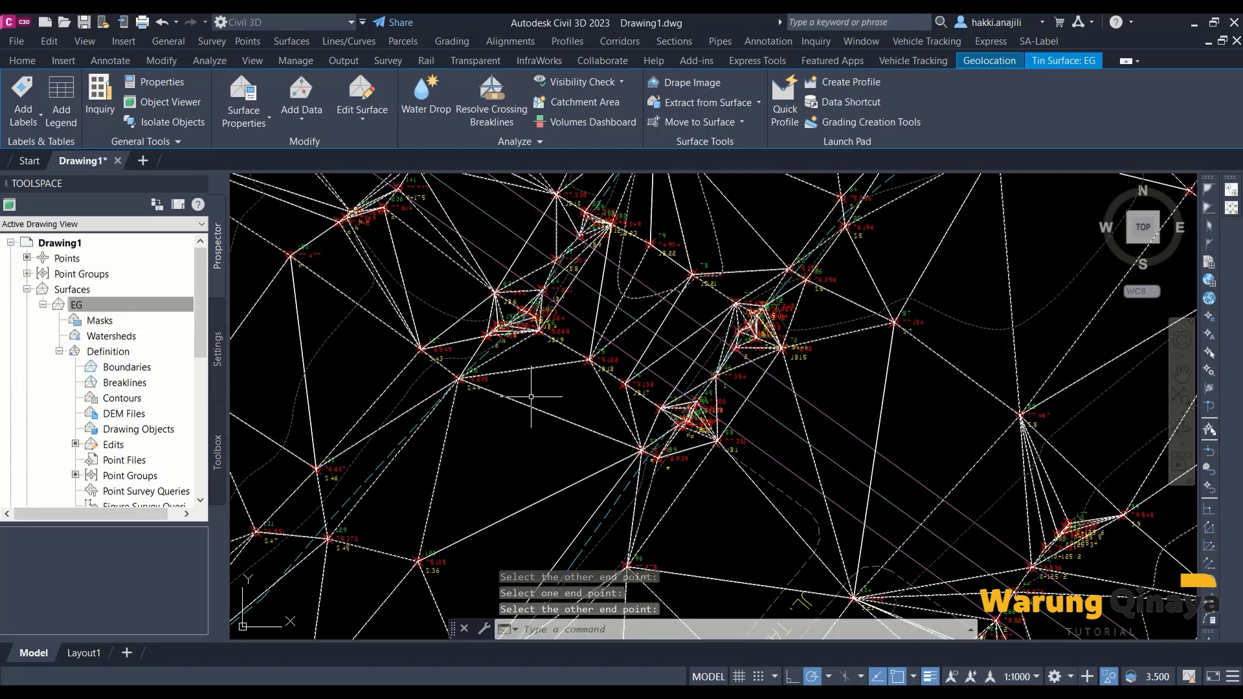
middle_drag(593, 374, 532, 432)
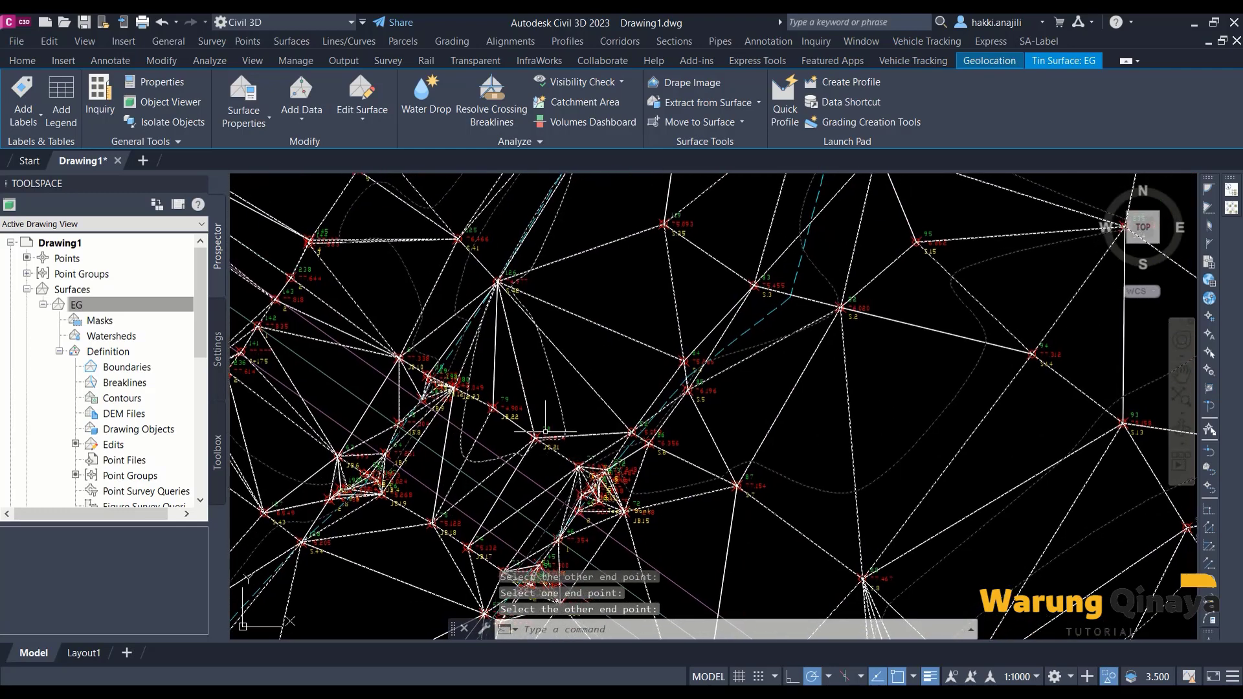
scroll(620, 253, up, 1)
scroll(620, 252, up, 1)
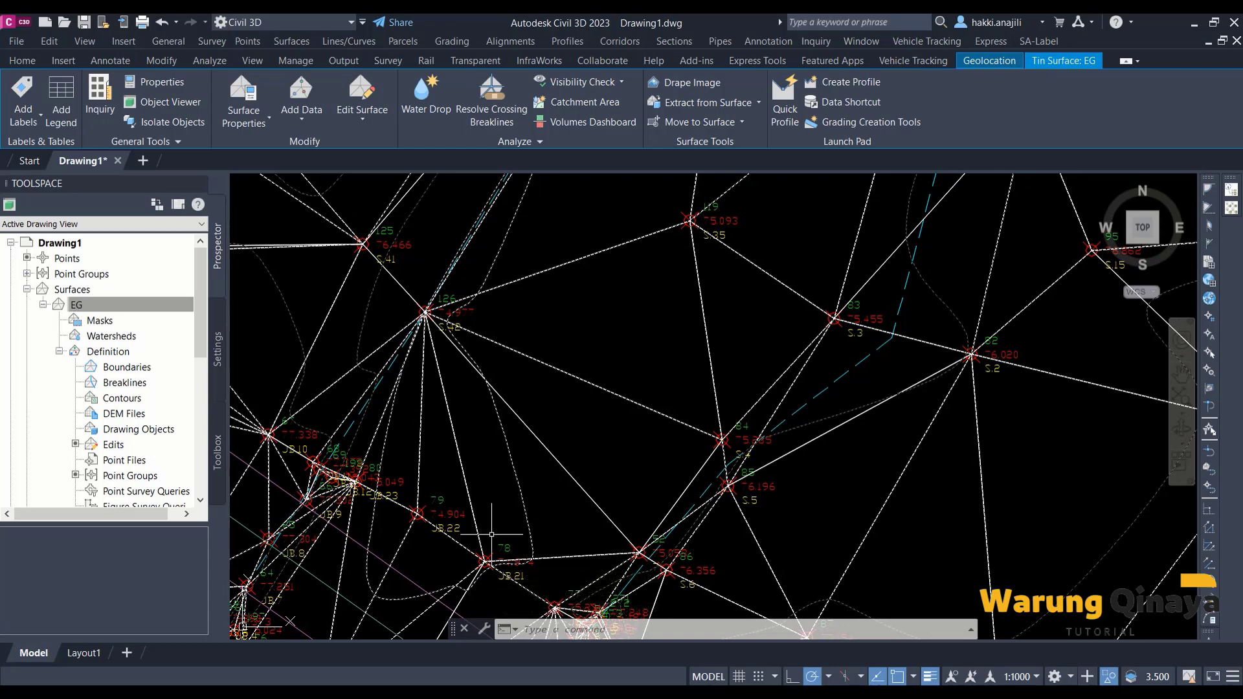
scroll(721, 244, up, 5)
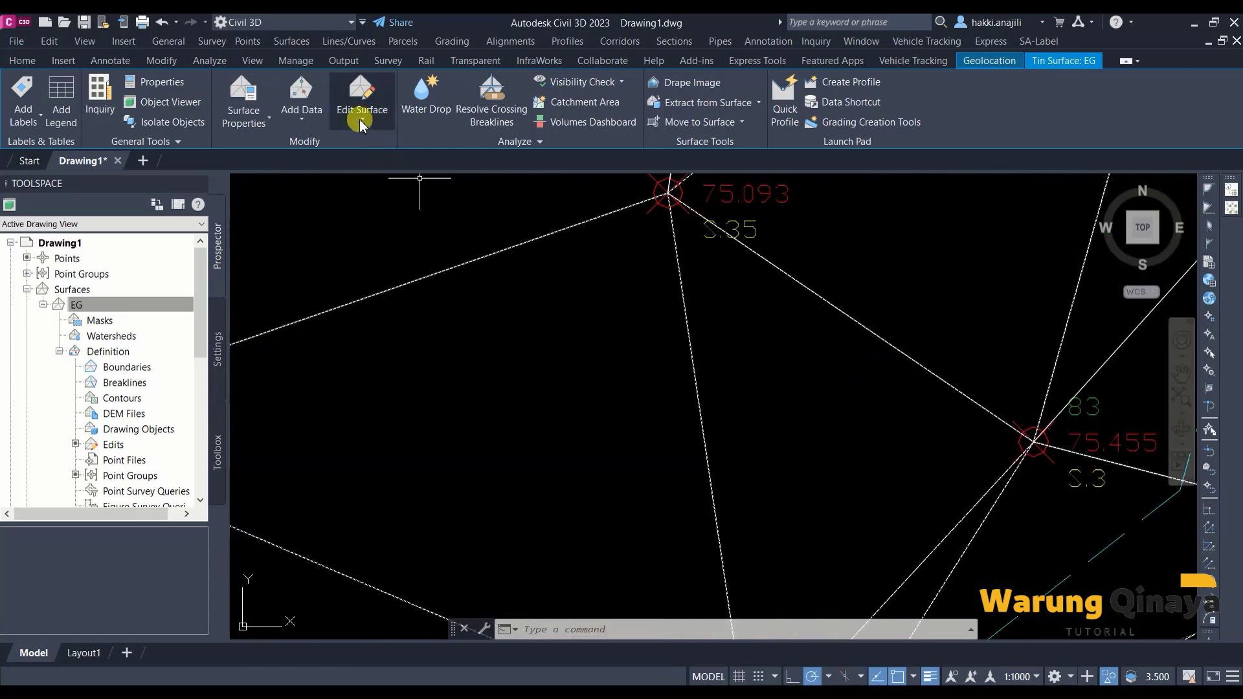
click(363, 93)
click(370, 146)
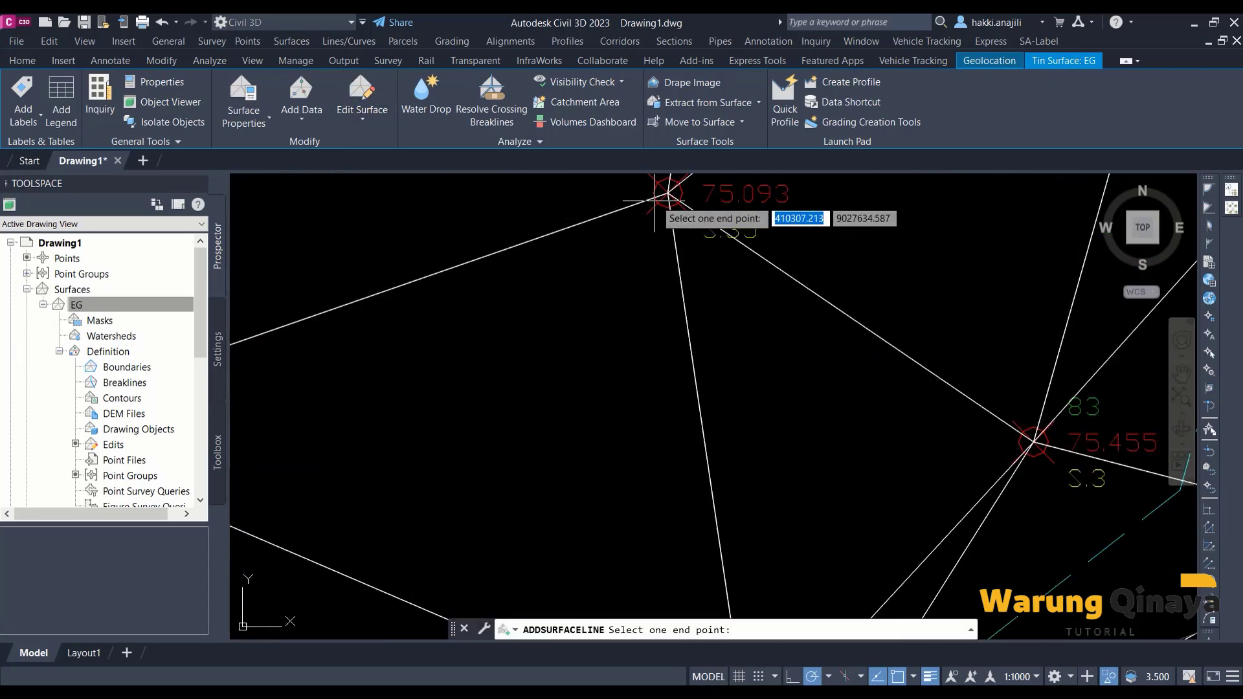
Step: Add surface lines ending at point 78 and from point 79 to point 119
scroll(570, 278, down, 3)
scroll(492, 466, down, 3)
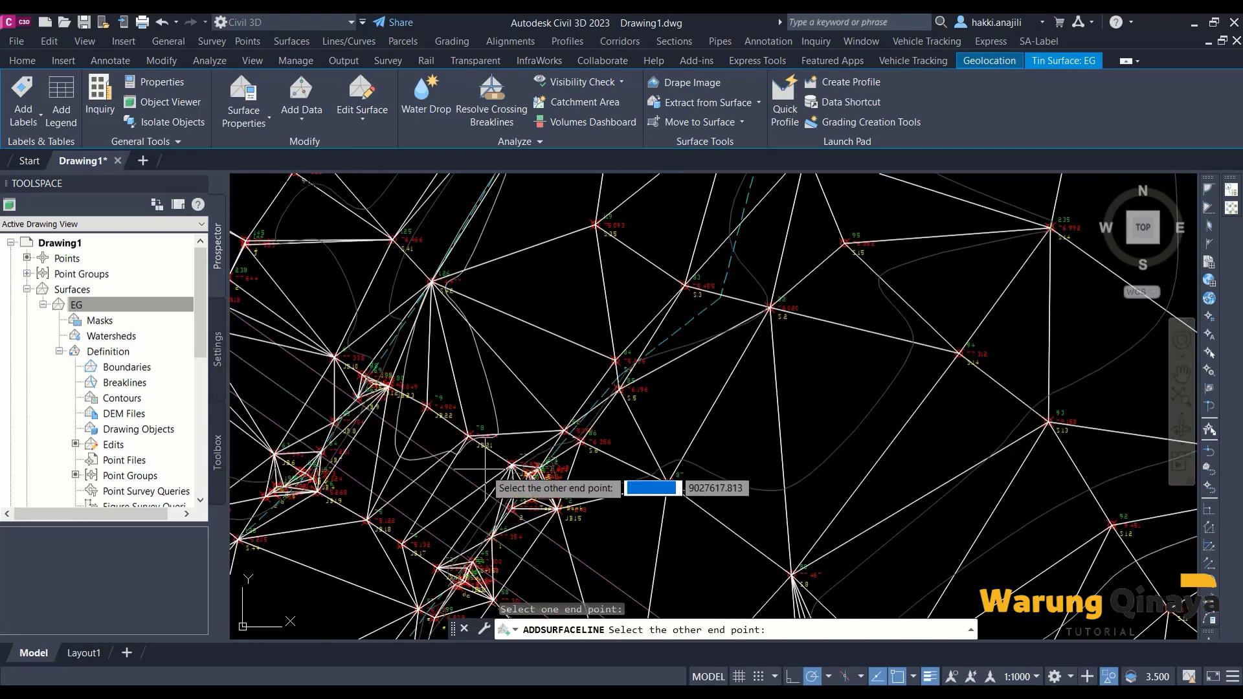
scroll(487, 419, up, 5)
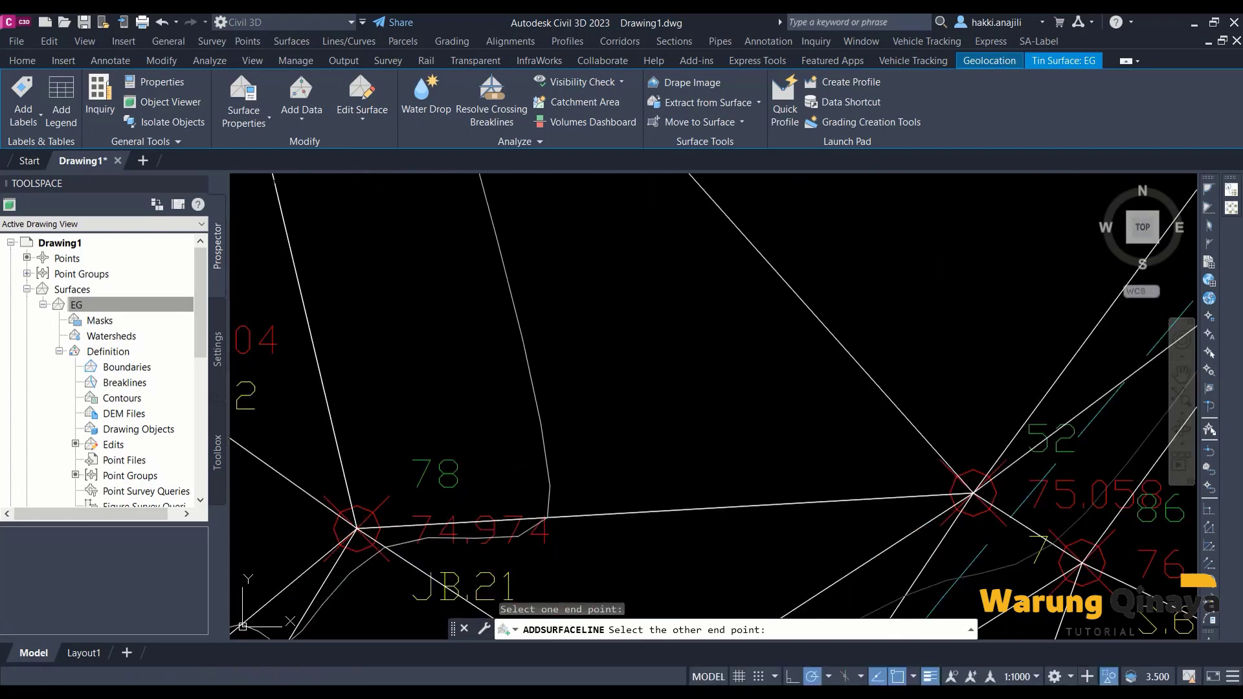
click(357, 528)
scroll(461, 479, down, 3)
scroll(461, 479, down, 3)
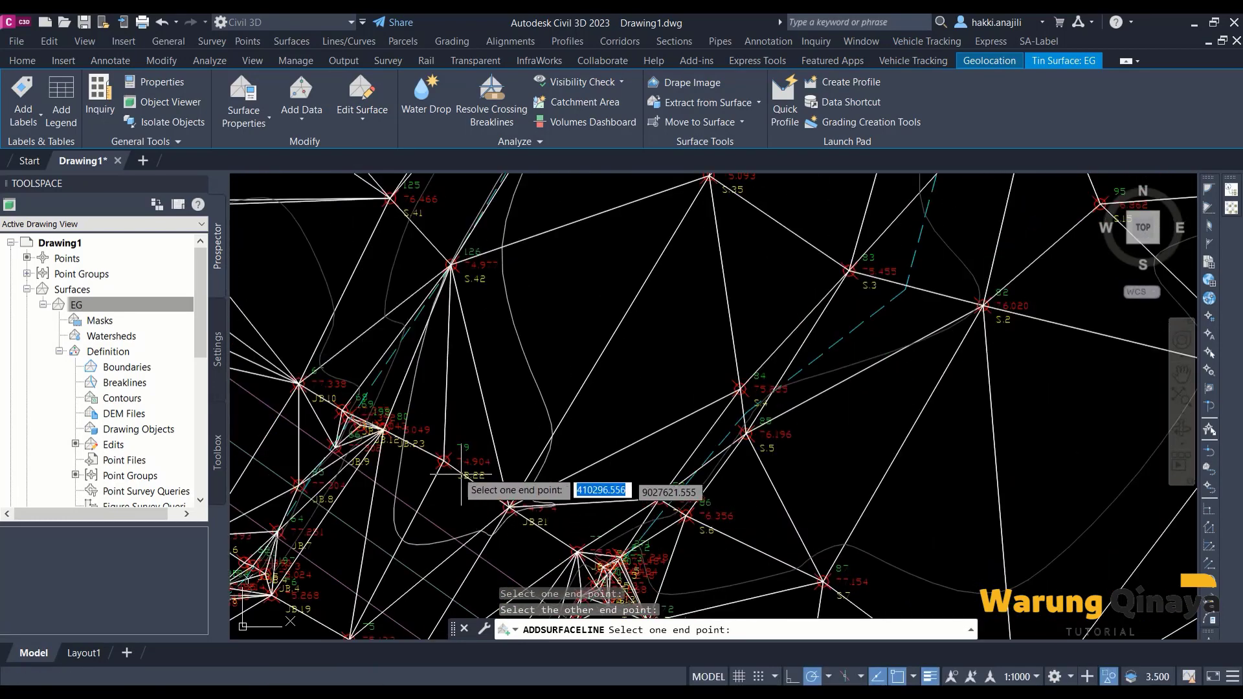
click(443, 461)
middle_drag(570, 353, 501, 466)
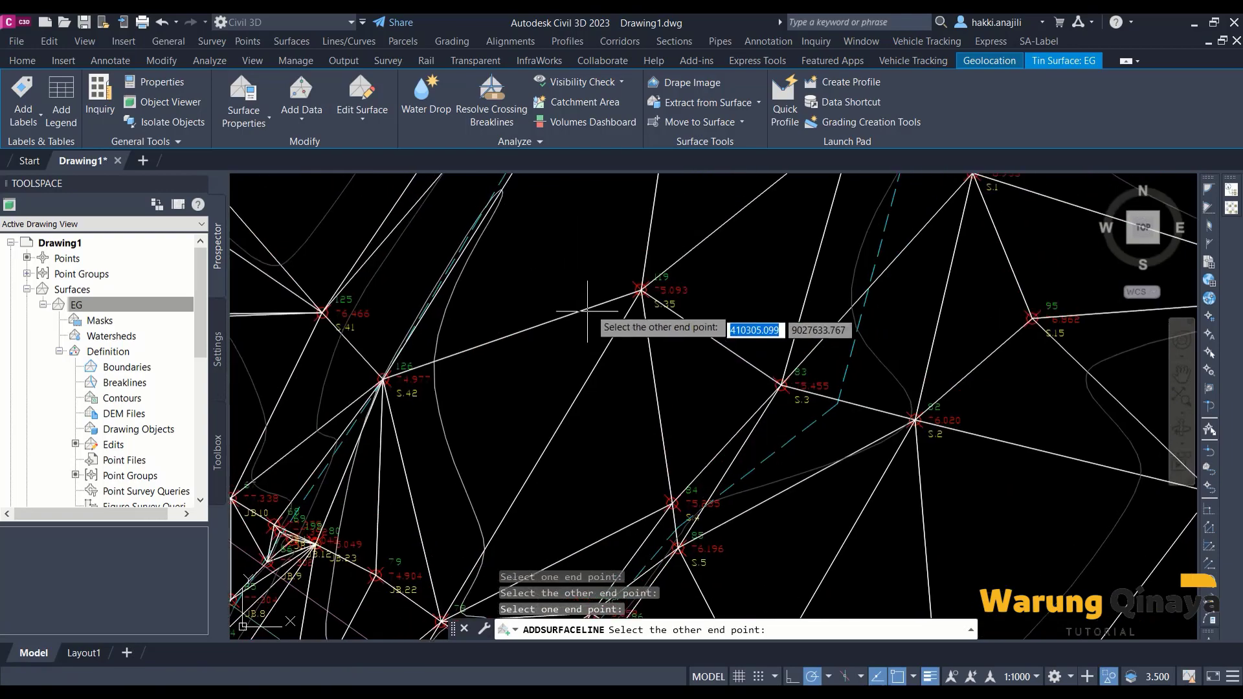
click(642, 291)
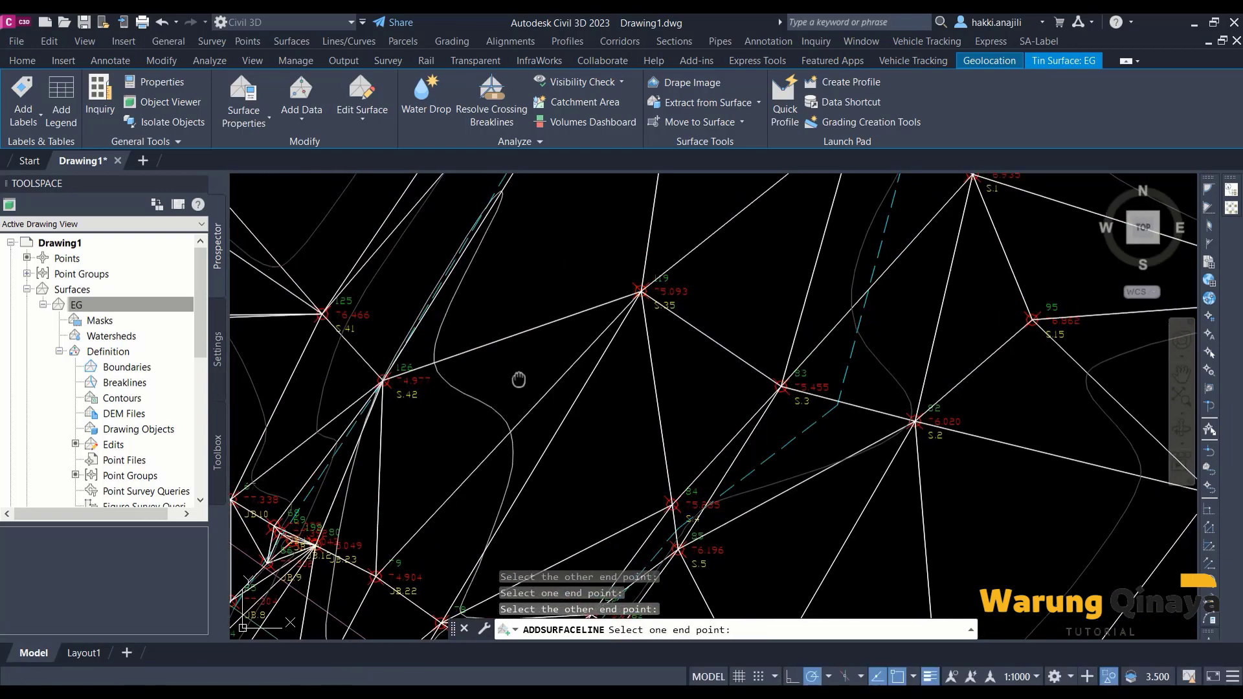
Step: Add a surface line from point 95 to a further point, then end ADDSURFACELINE
scroll(507, 405, down, 3)
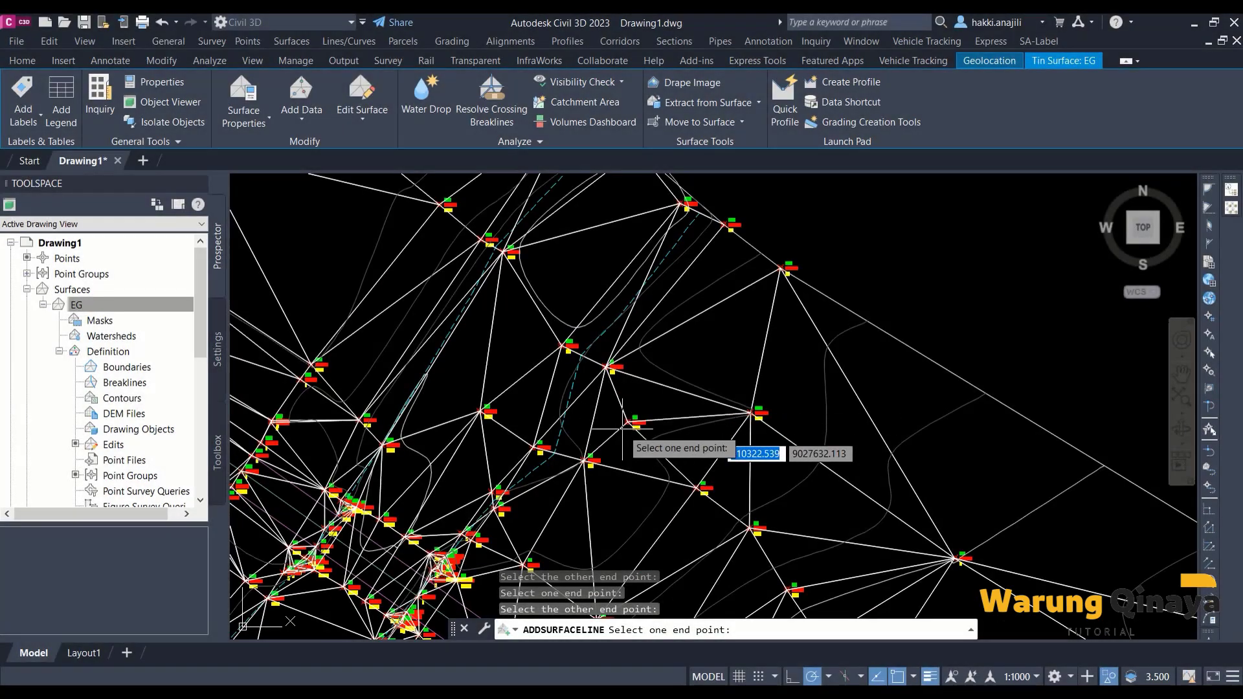
scroll(608, 414, up, 3)
scroll(599, 472, up, 4)
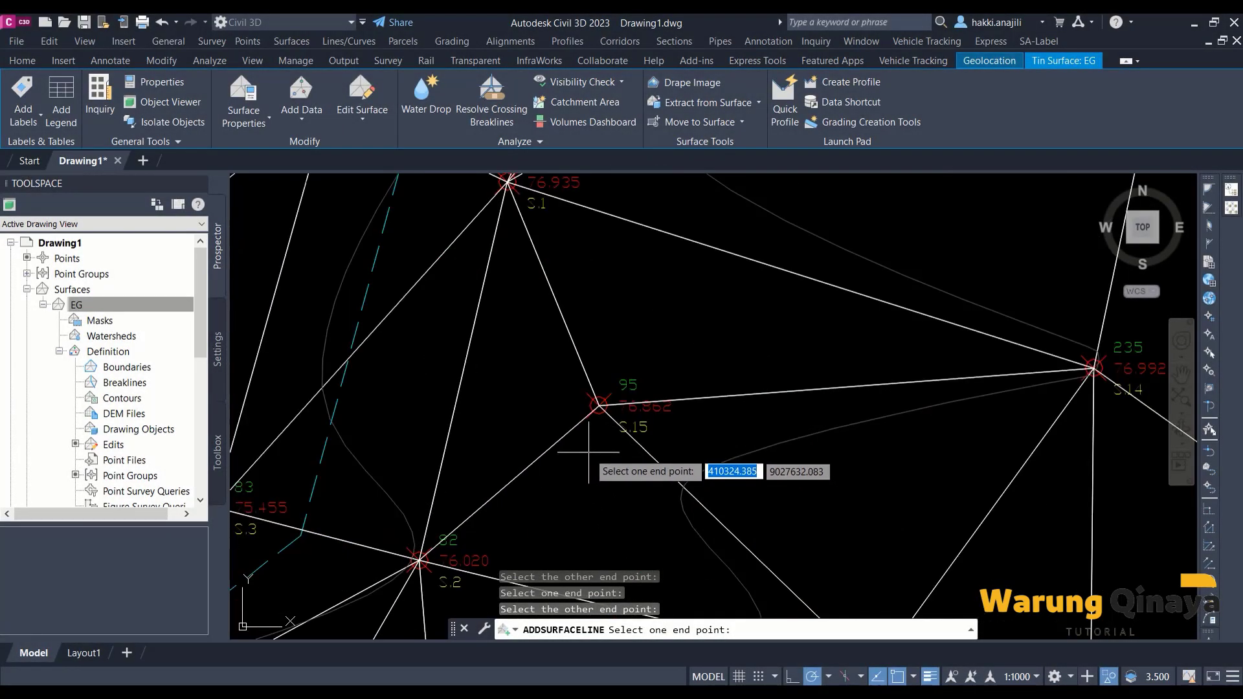
click(599, 406)
scroll(518, 499, down, 3)
scroll(632, 413, up, 1)
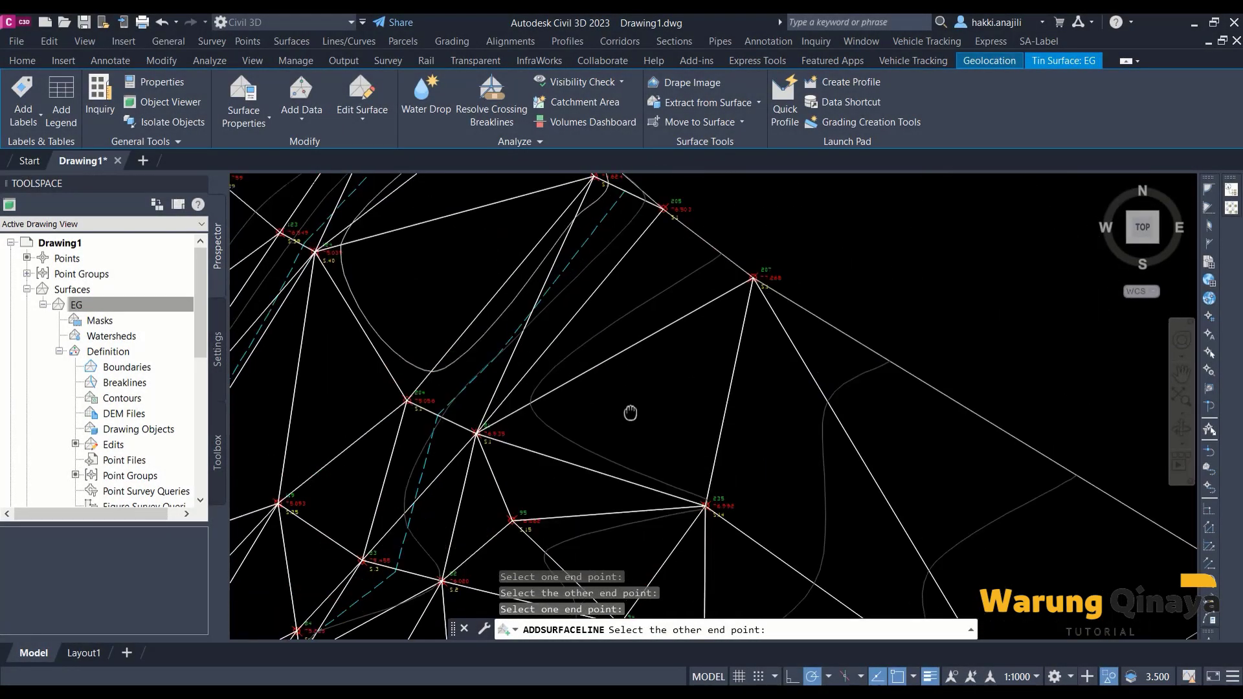
scroll(735, 313, up, 1)
scroll(696, 330, up, 2)
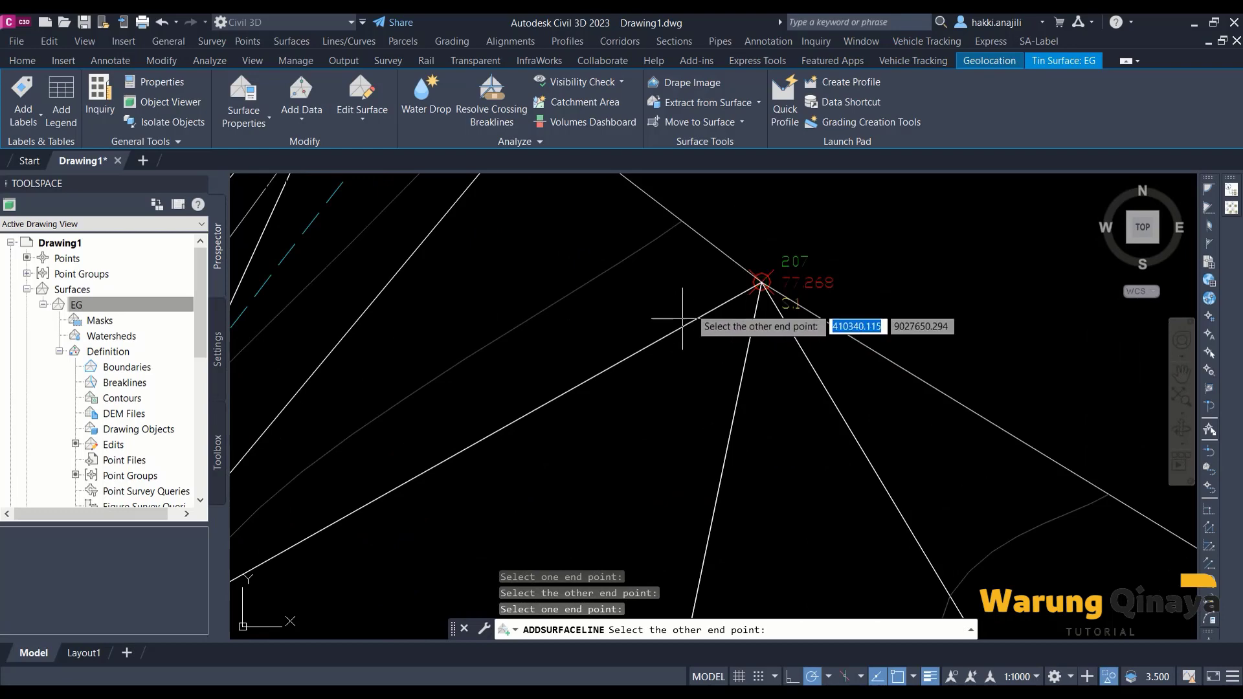
scroll(725, 291, down, 3)
click(738, 268)
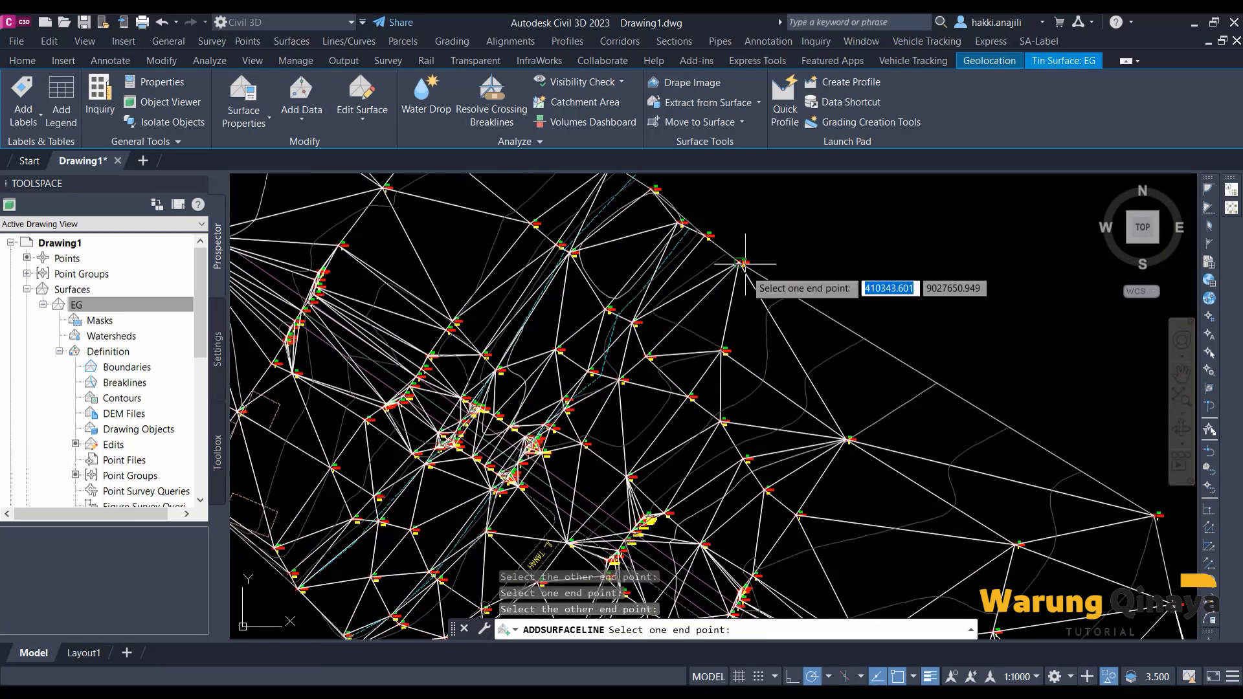
scroll(664, 397, up, 3)
scroll(641, 382, up, 2)
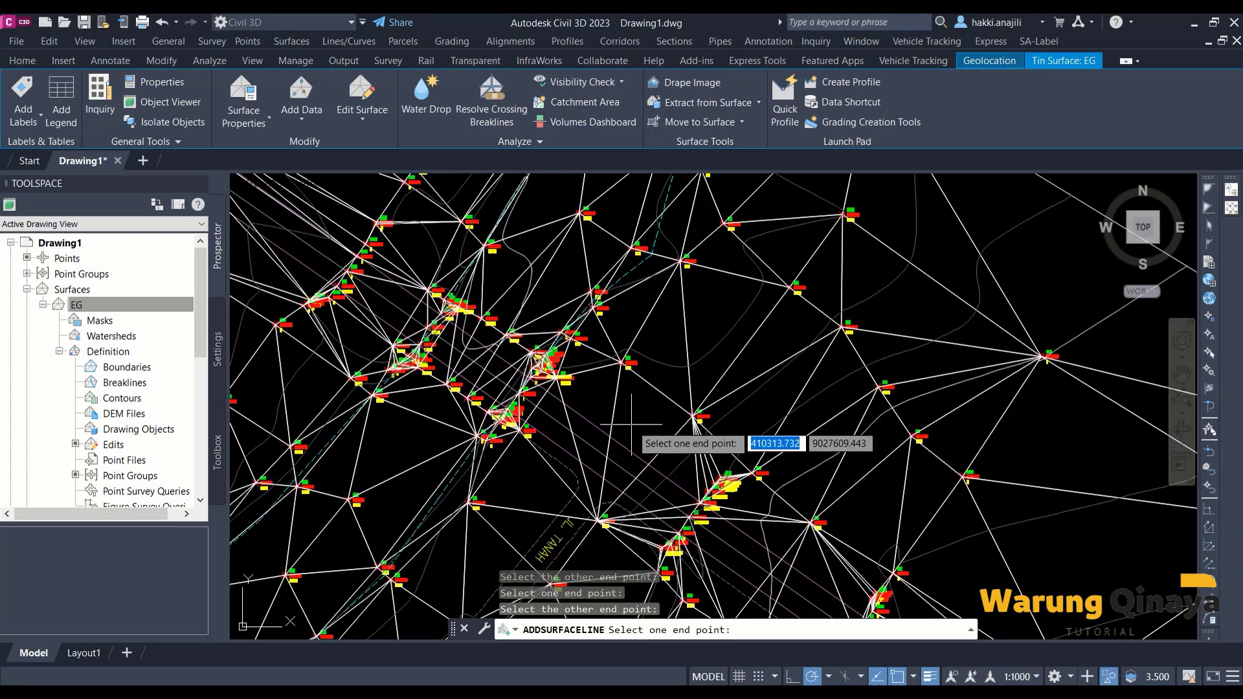
key(Return)
Step: Zoom the retriangulated EG surface and bring up its shortcut menu
scroll(614, 357, down, 3)
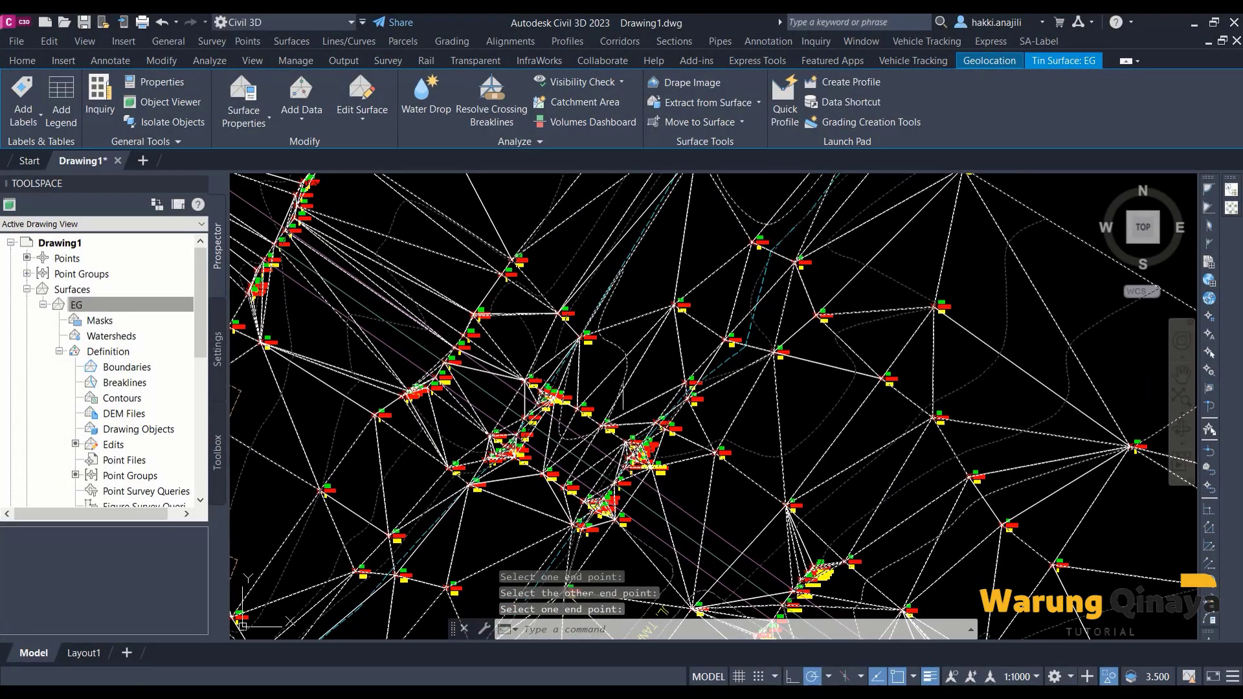
scroll(646, 354, up, 2)
scroll(653, 337, up, 1)
right_click(660, 333)
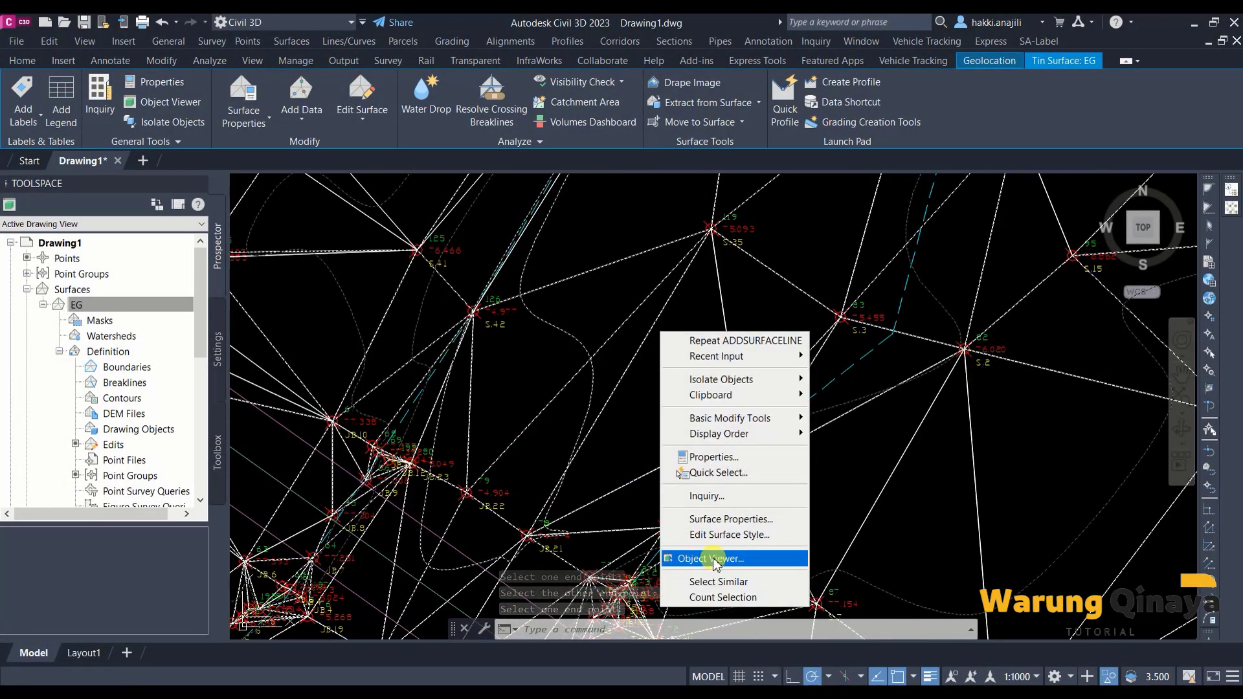
Step: Turn off triangle display in the EG surface style, leaving only points and contours
click(725, 536)
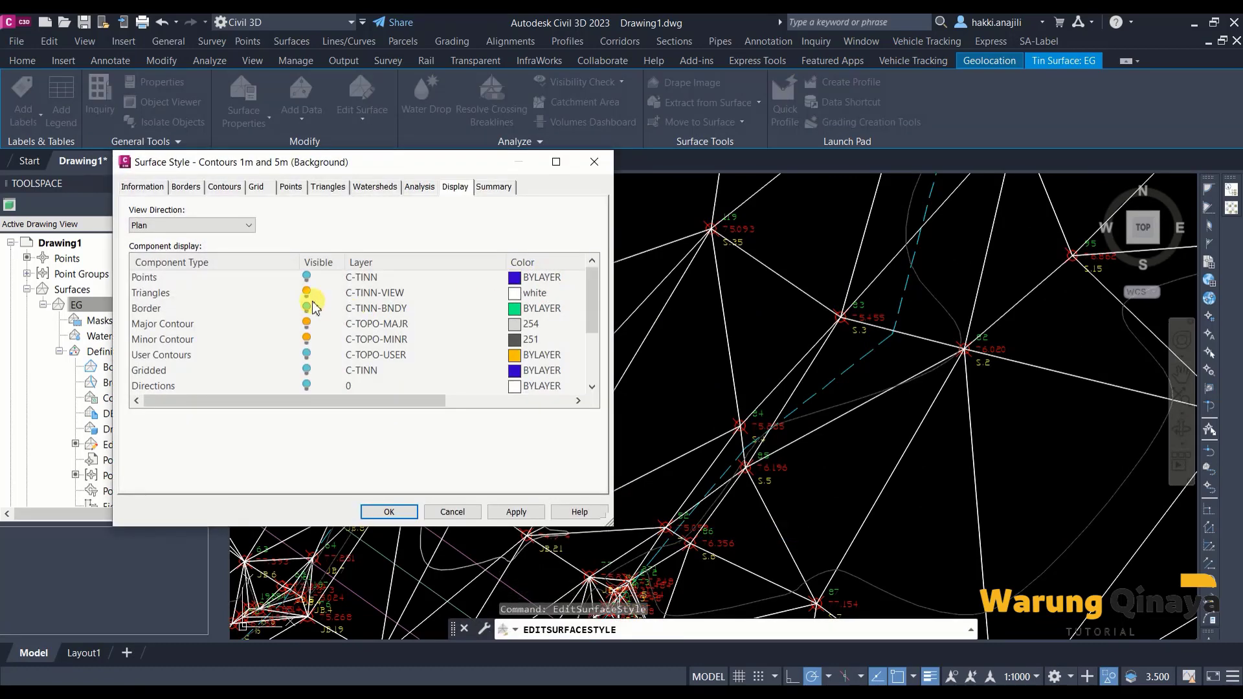
click(393, 511)
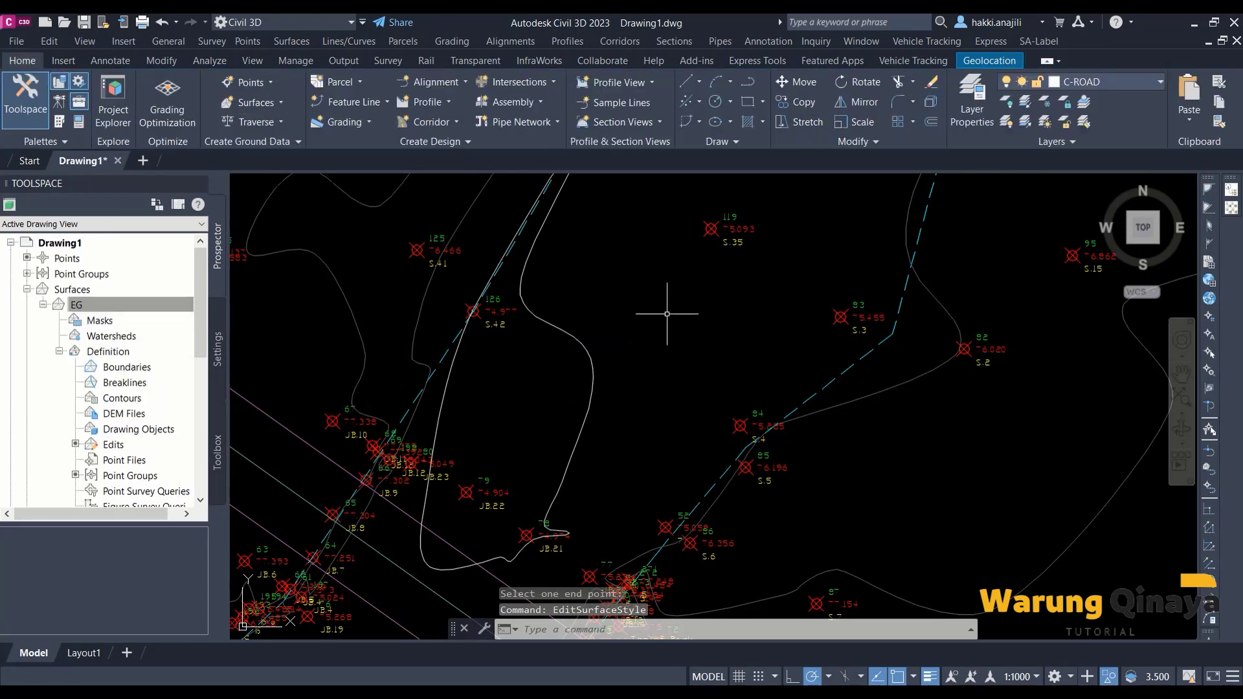
key(Escape)
scroll(663, 308, down, 3)
scroll(656, 320, down, 2)
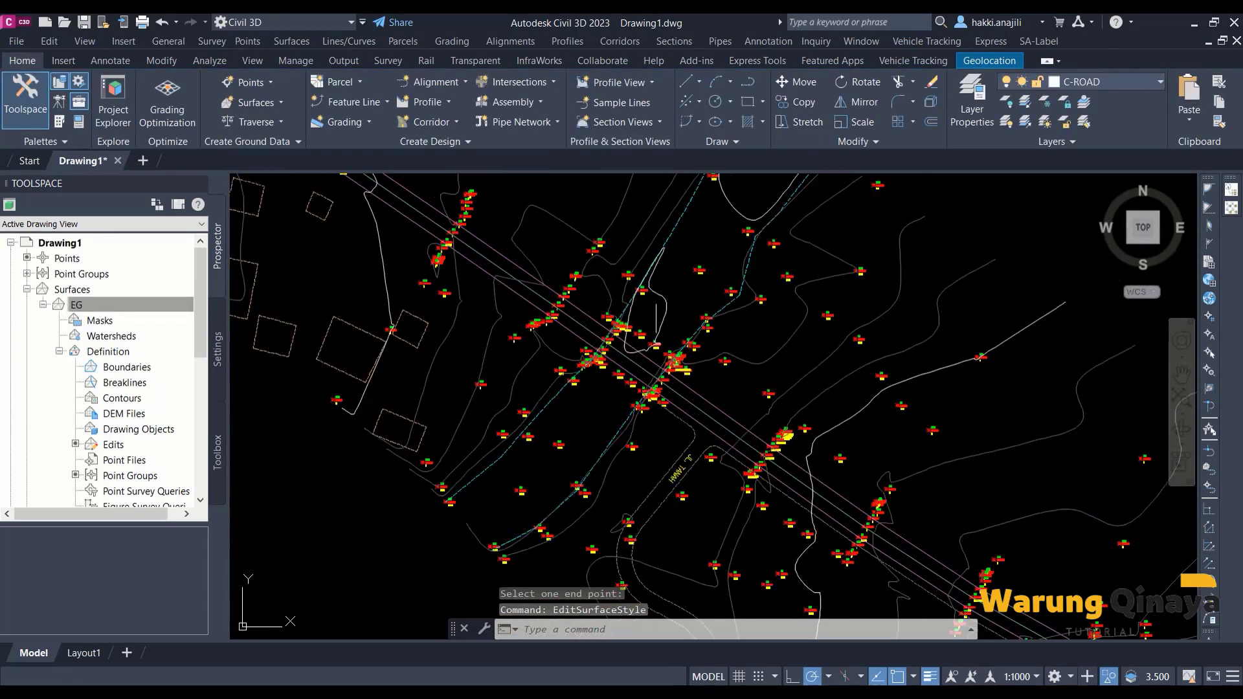
click(644, 257)
right_click(671, 249)
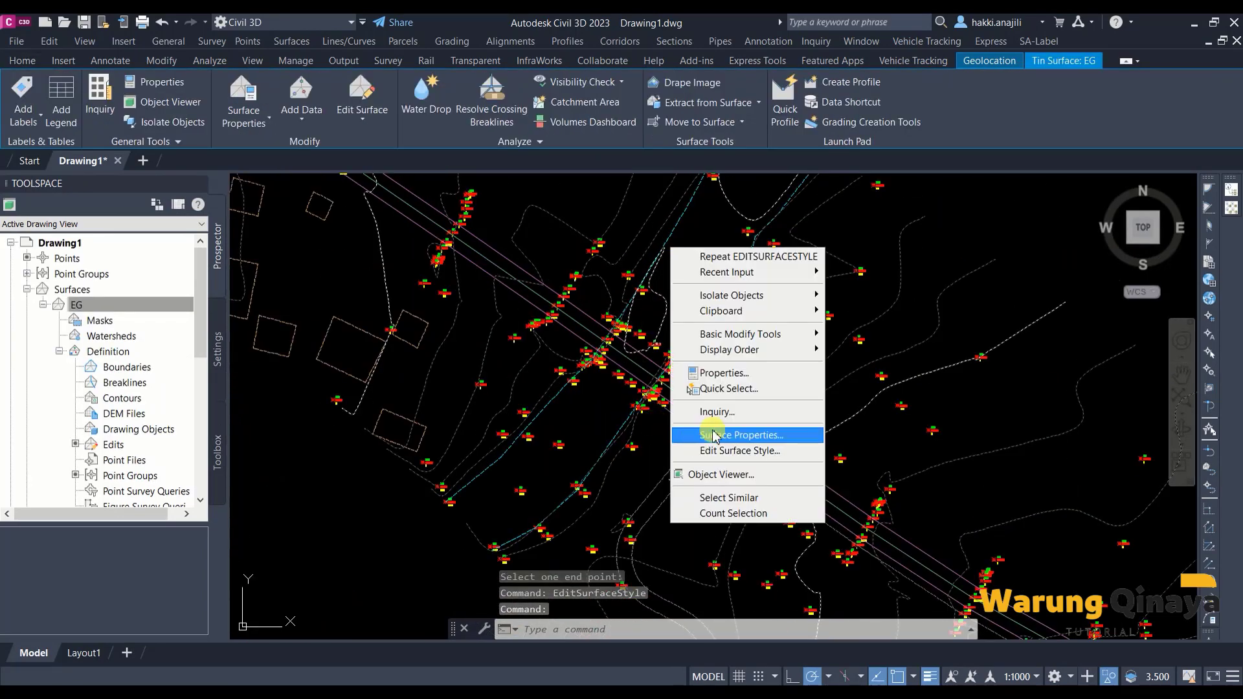
Step: View the EG surface in Object Viewer, orbiting to an oblique shaded view
click(735, 477)
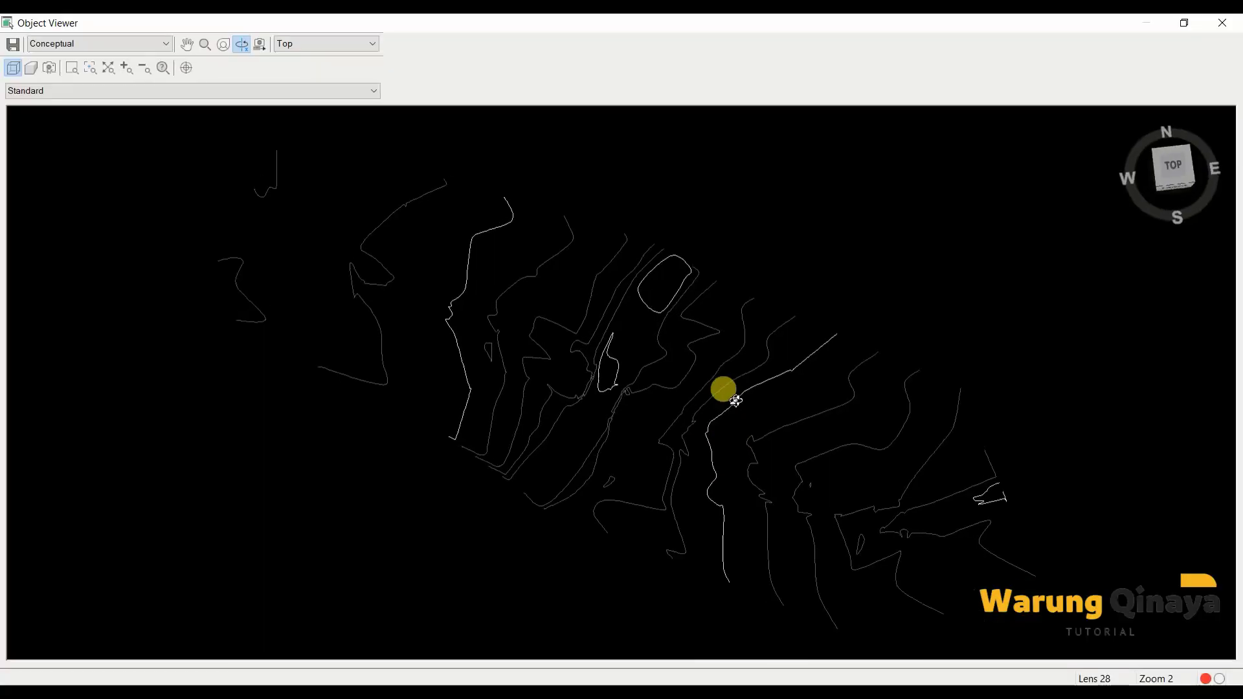
mouse_move(736, 400)
mouse_down()
mouse_move(744, 253)
mouse_move(630, 363)
mouse_move(614, 405)
mouse_up()
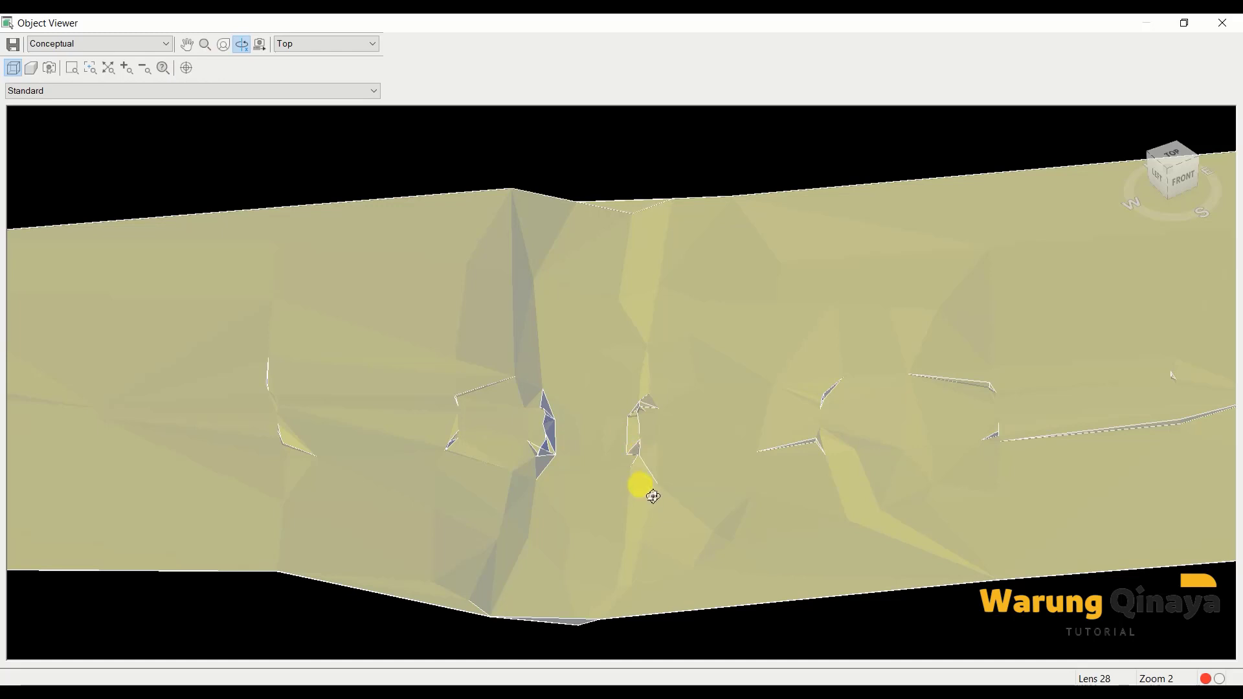
scroll(650, 479, up, 2)
scroll(615, 434, up, 2)
mouse_move(612, 429)
mouse_down()
mouse_move(638, 510)
mouse_move(632, 433)
mouse_move(621, 429)
mouse_move(479, 437)
mouse_move(565, 455)
mouse_move(551, 429)
mouse_move(616, 449)
mouse_move(469, 472)
mouse_move(652, 410)
mouse_move(744, 399)
mouse_move(716, 422)
mouse_move(595, 384)
mouse_move(605, 432)
mouse_move(688, 435)
mouse_up()
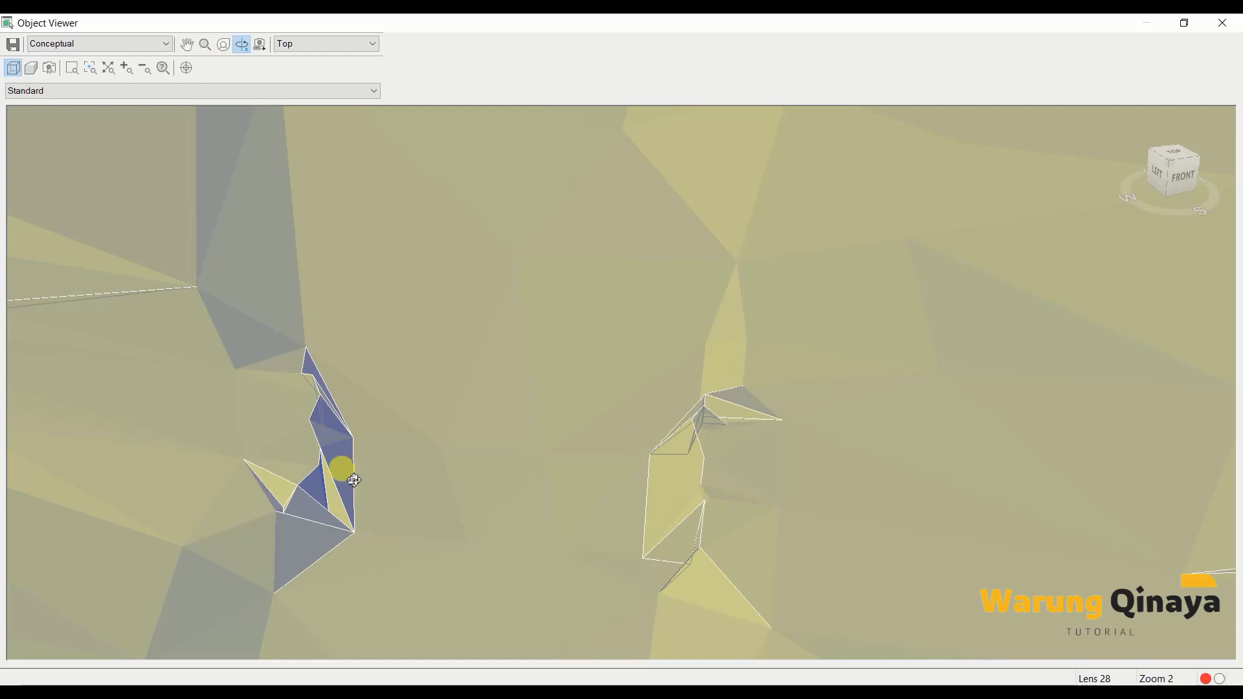
Step: Orbit around the surface triangles to check the spikes, then exit Object Viewer
mouse_move(410, 527)
mouse_down()
mouse_move(391, 479)
mouse_move(382, 488)
mouse_move(582, 512)
mouse_up()
mouse_move(617, 407)
mouse_down()
mouse_move(674, 460)
mouse_move(696, 388)
mouse_move(677, 388)
mouse_move(696, 429)
mouse_move(687, 448)
mouse_up()
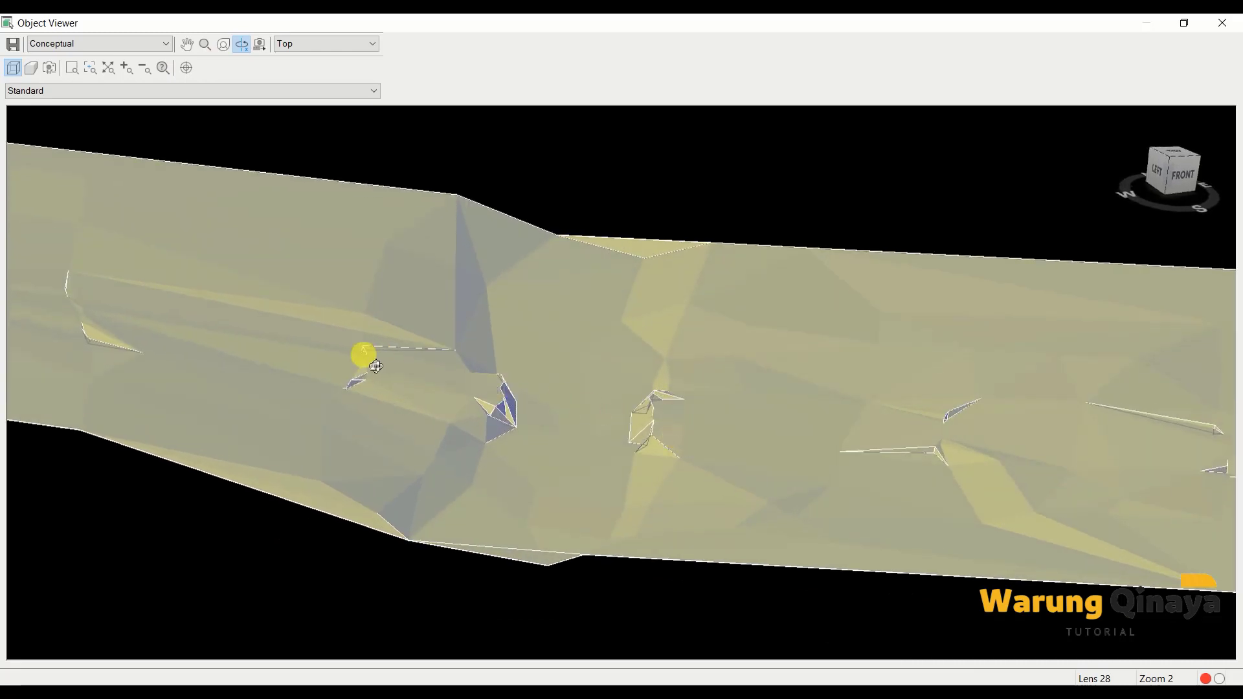
mouse_move(765, 497)
mouse_down()
mouse_move(675, 502)
mouse_move(620, 522)
mouse_move(619, 434)
mouse_up()
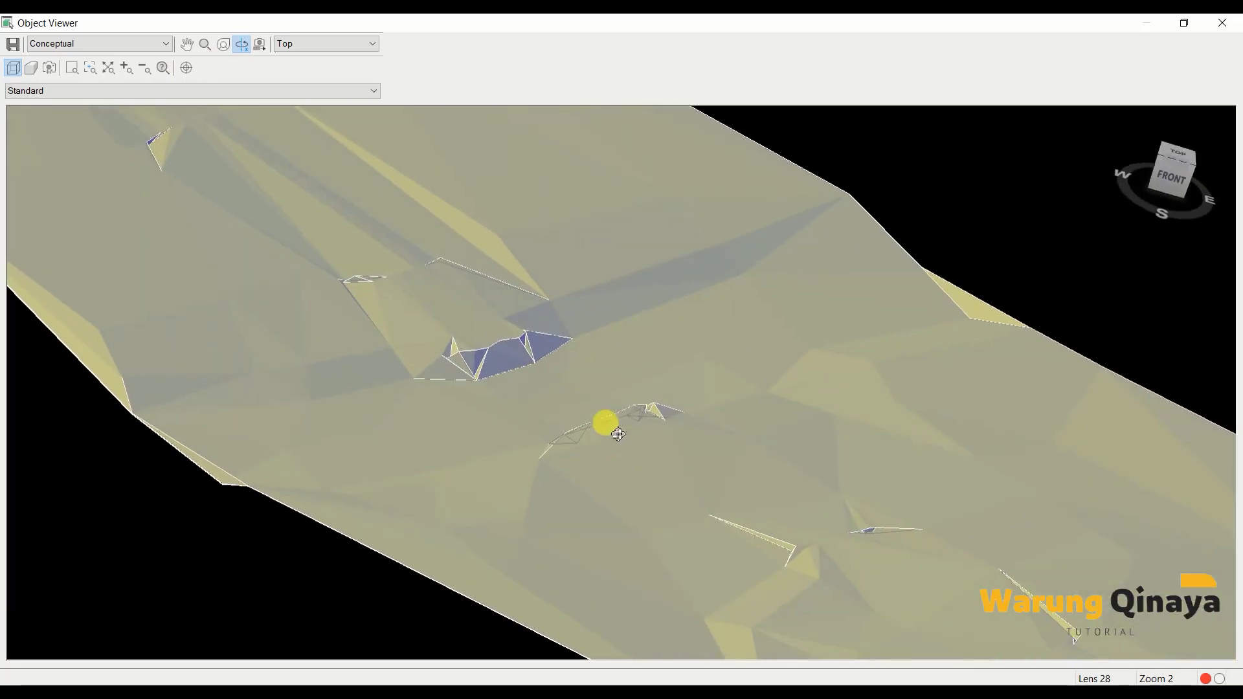
mouse_move(646, 517)
mouse_down()
mouse_move(720, 527)
mouse_move(597, 507)
mouse_move(629, 419)
mouse_up()
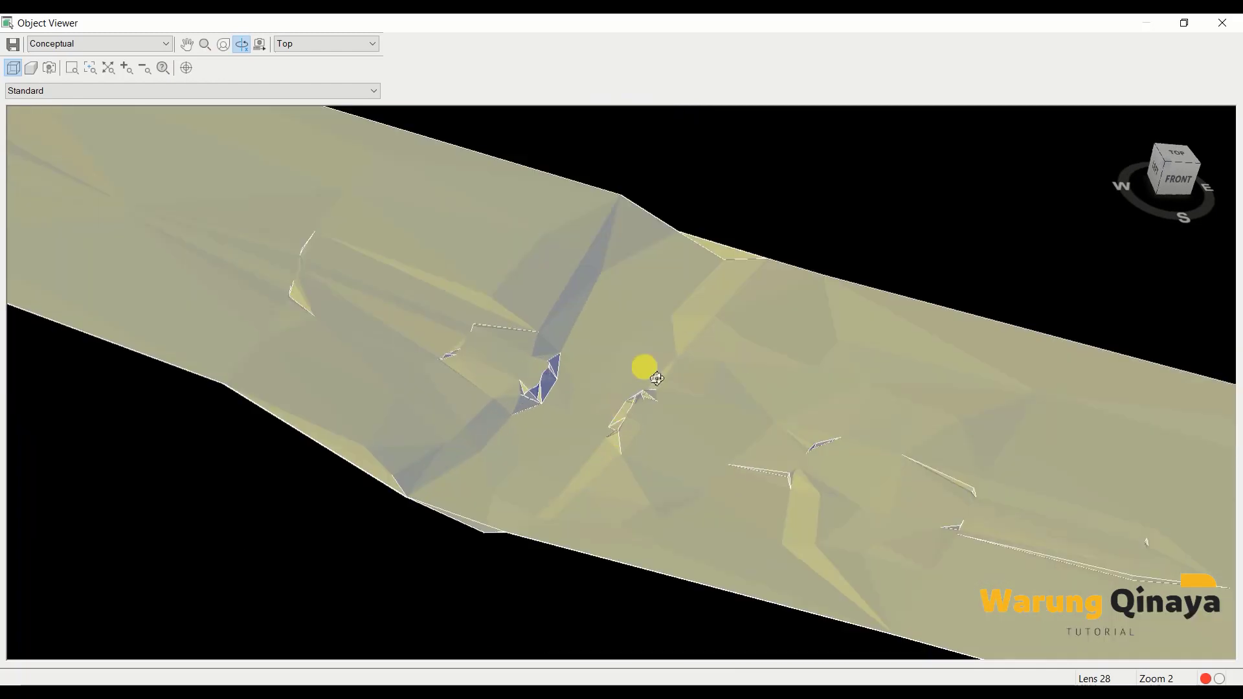
drag(655, 345, 615, 391)
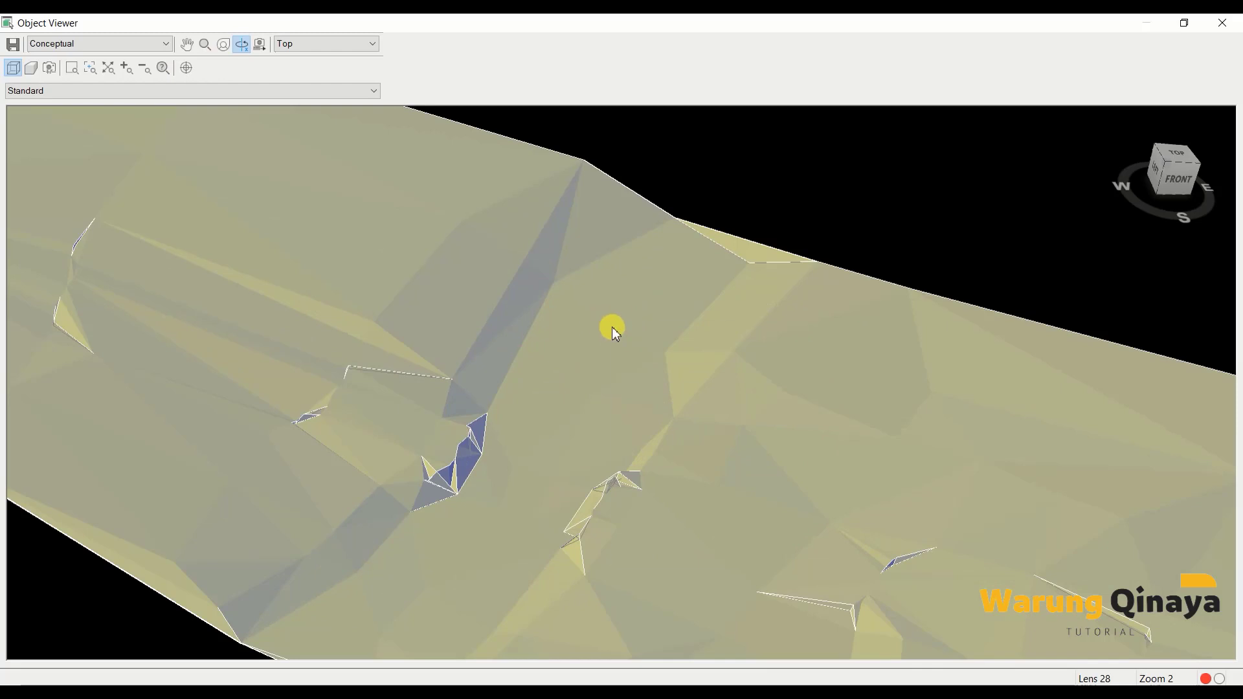
right_click(614, 331)
click(633, 336)
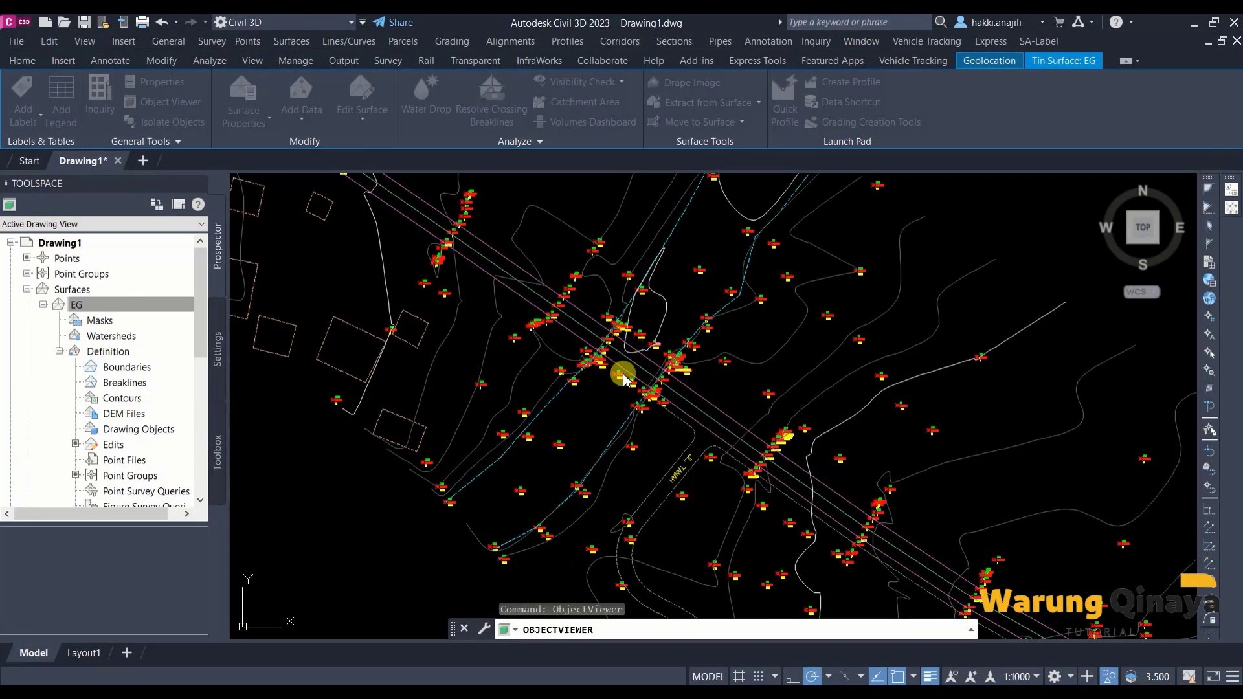
Step: Turn Triangles visibility back on in the EG surface style
key(Escape)
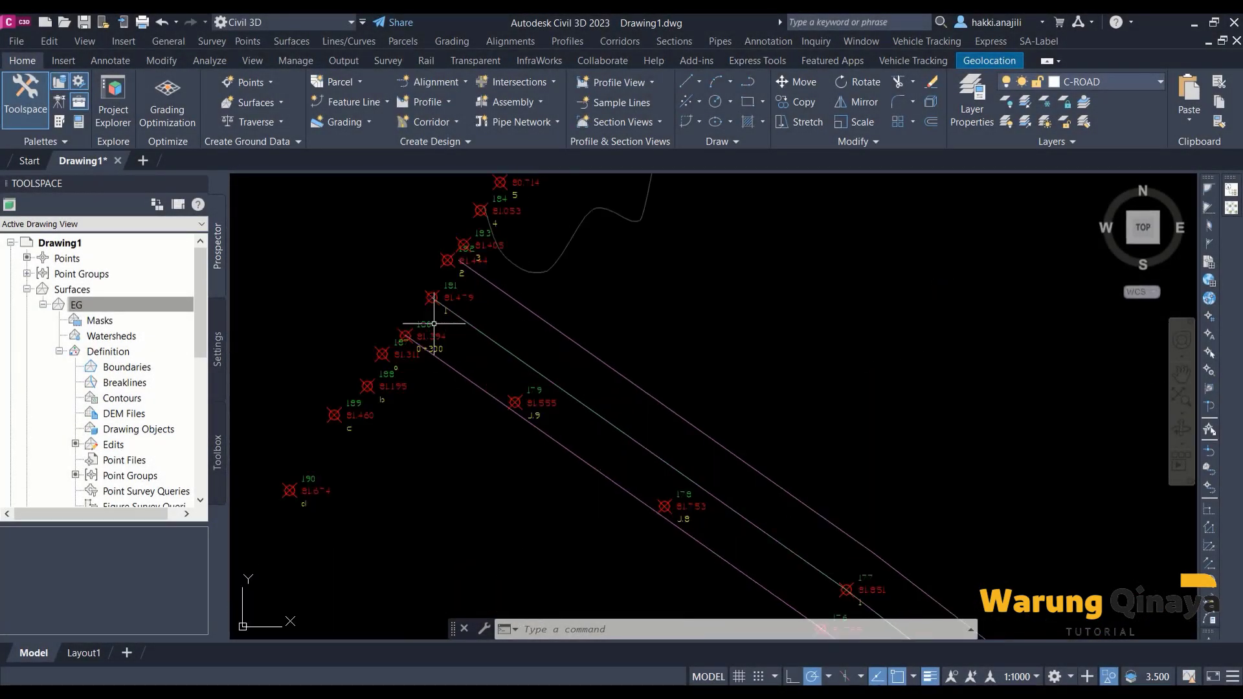
scroll(434, 323, down, 5)
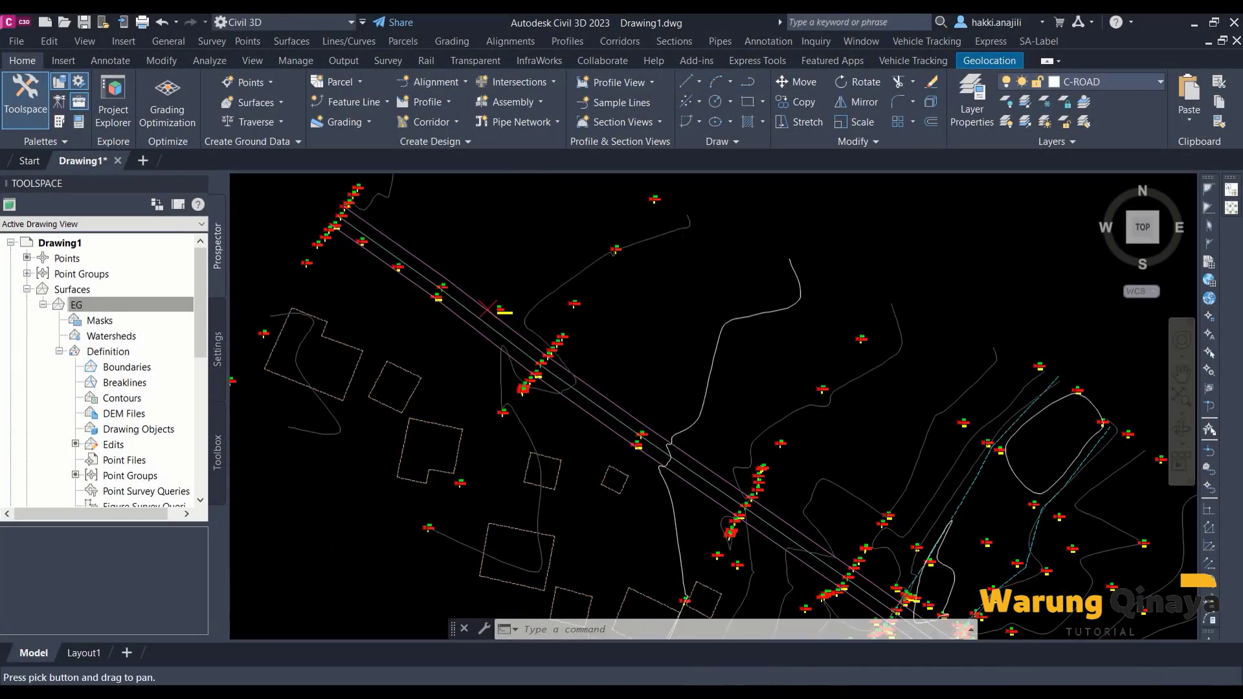
scroll(453, 297, up, 2)
scroll(449, 290, up, 3)
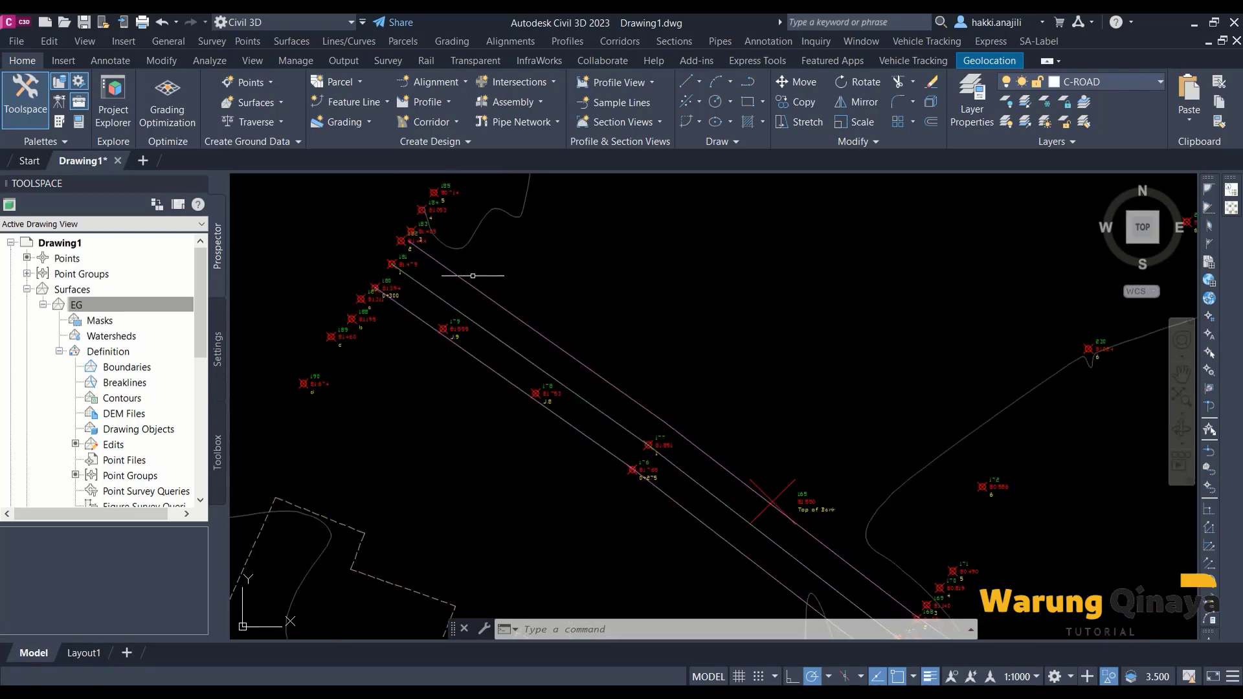
click(467, 241)
right_click(536, 238)
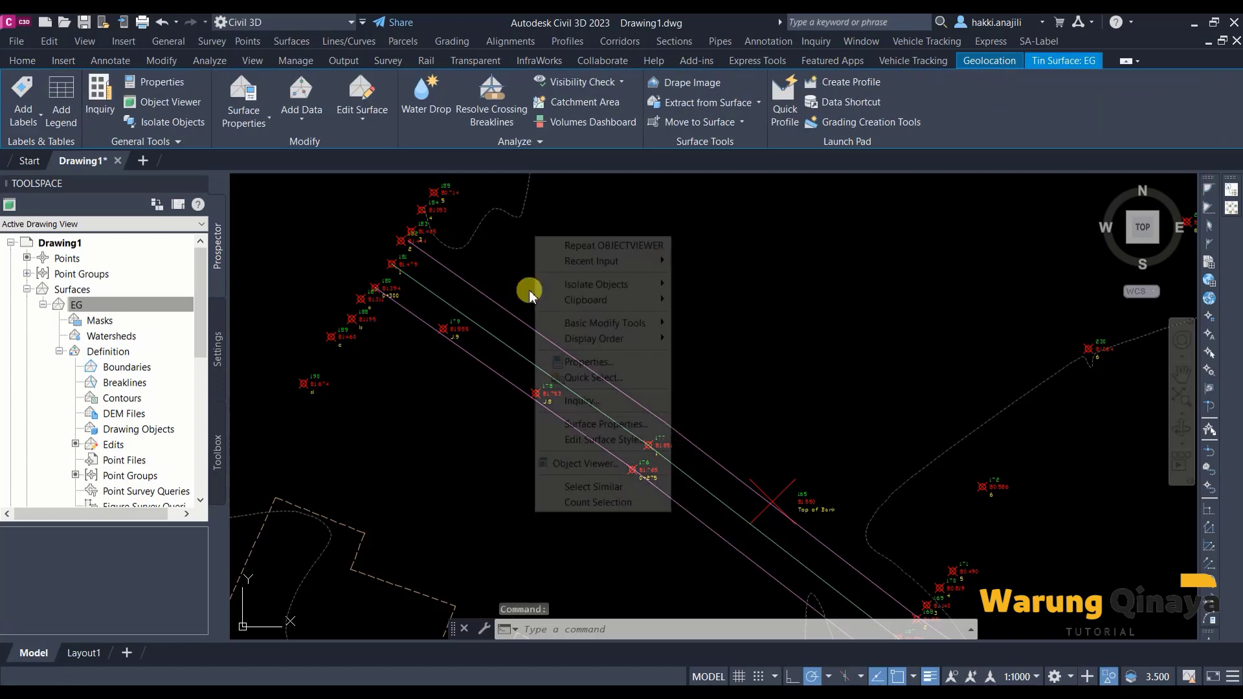
click(606, 440)
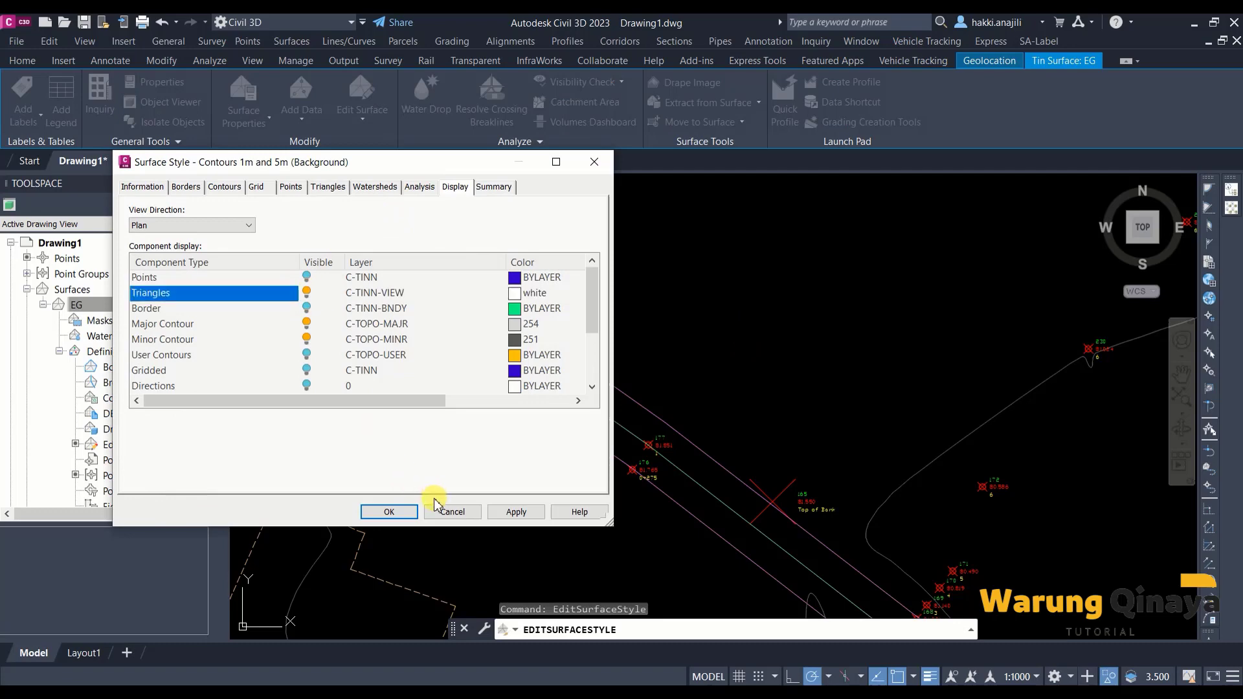
click(412, 511)
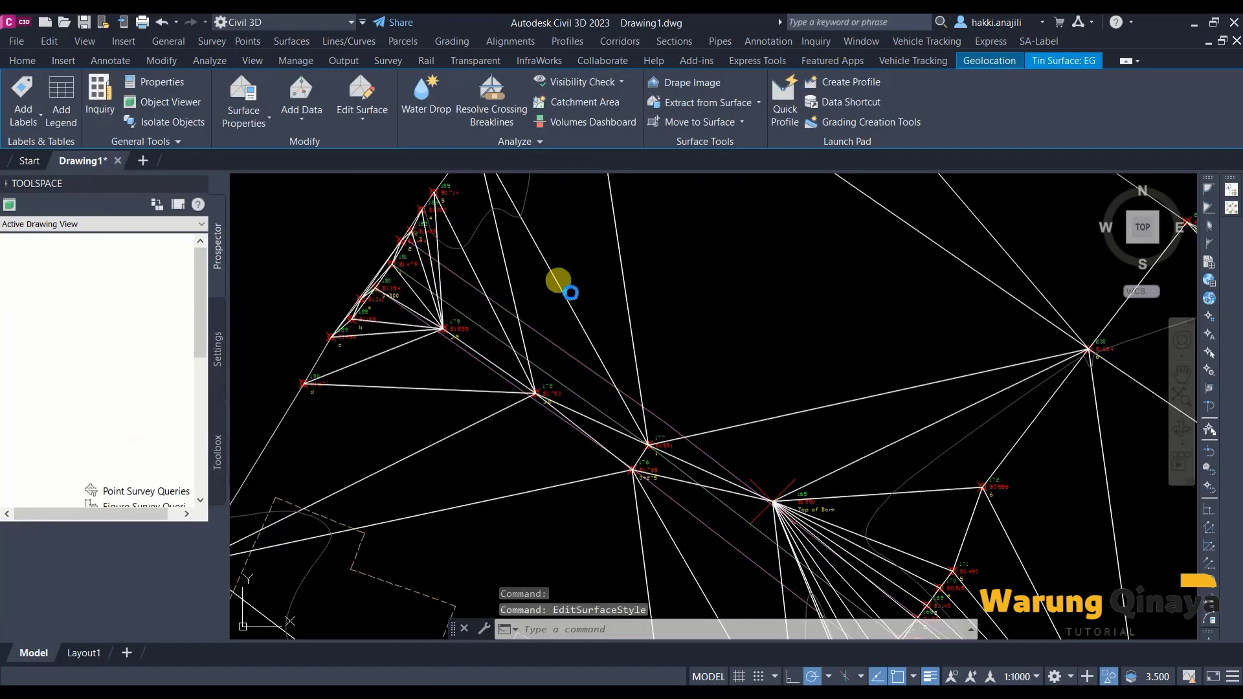
Step: Reselect the EG surface and show its Edit Surface options list
key(Escape)
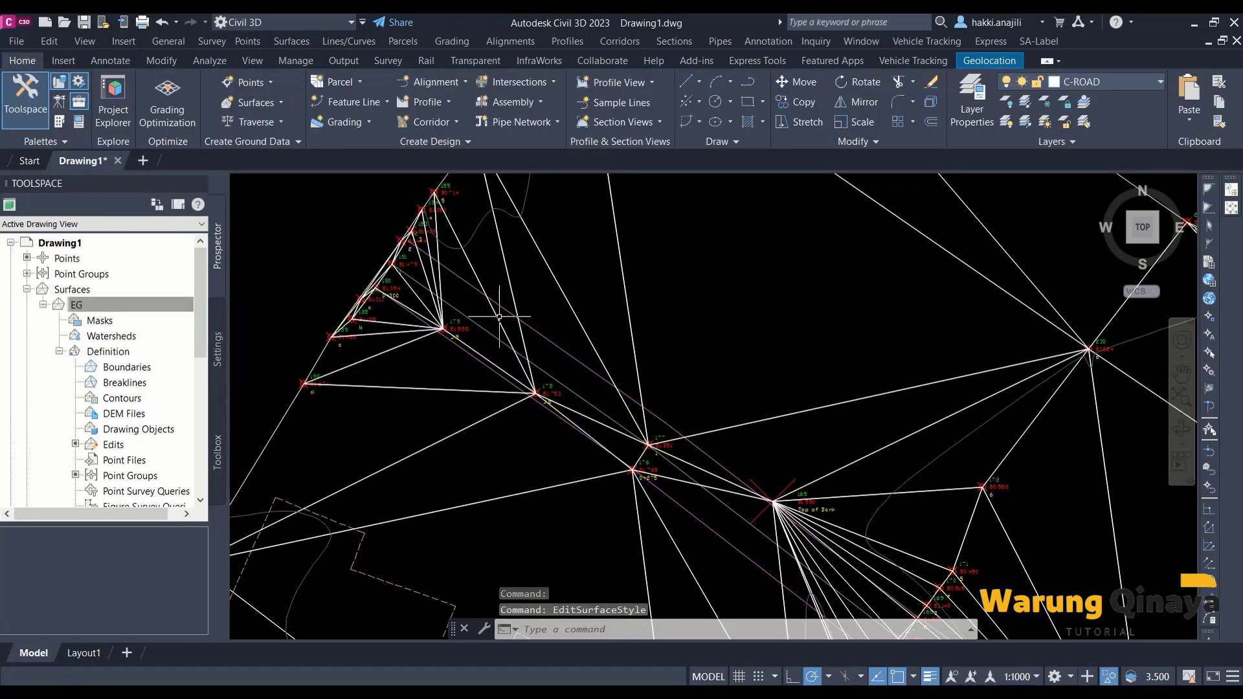
scroll(499, 317, down, 1)
click(565, 304)
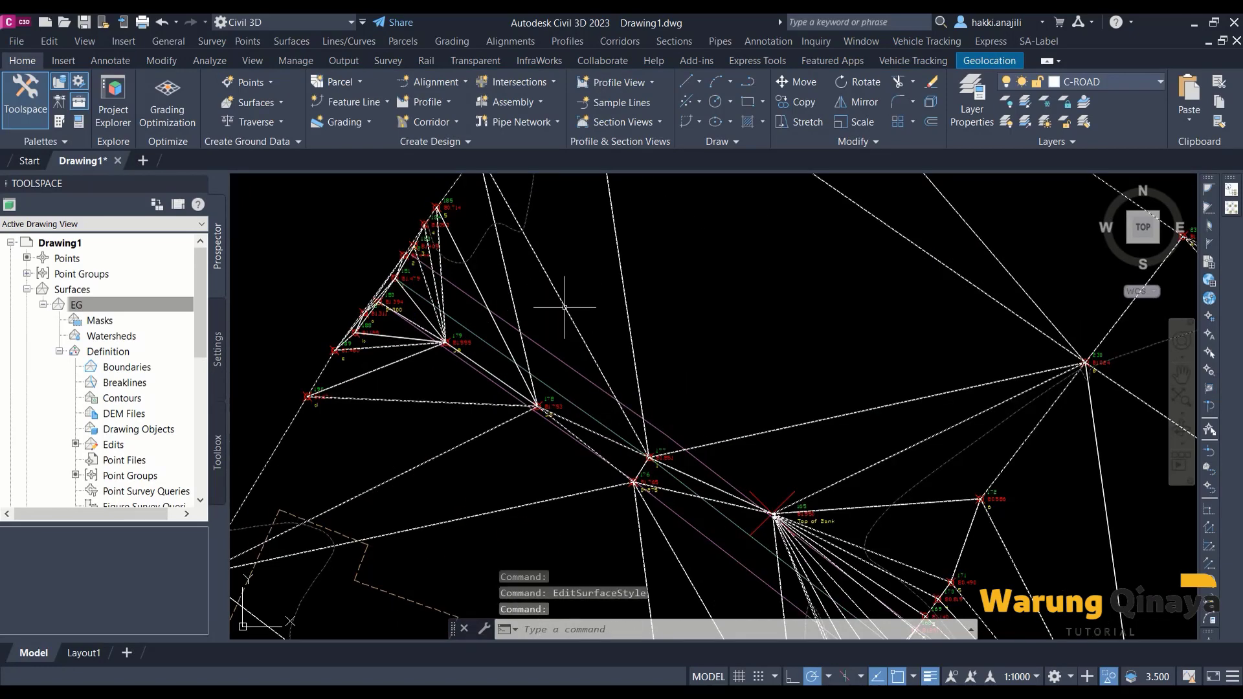
click(381, 118)
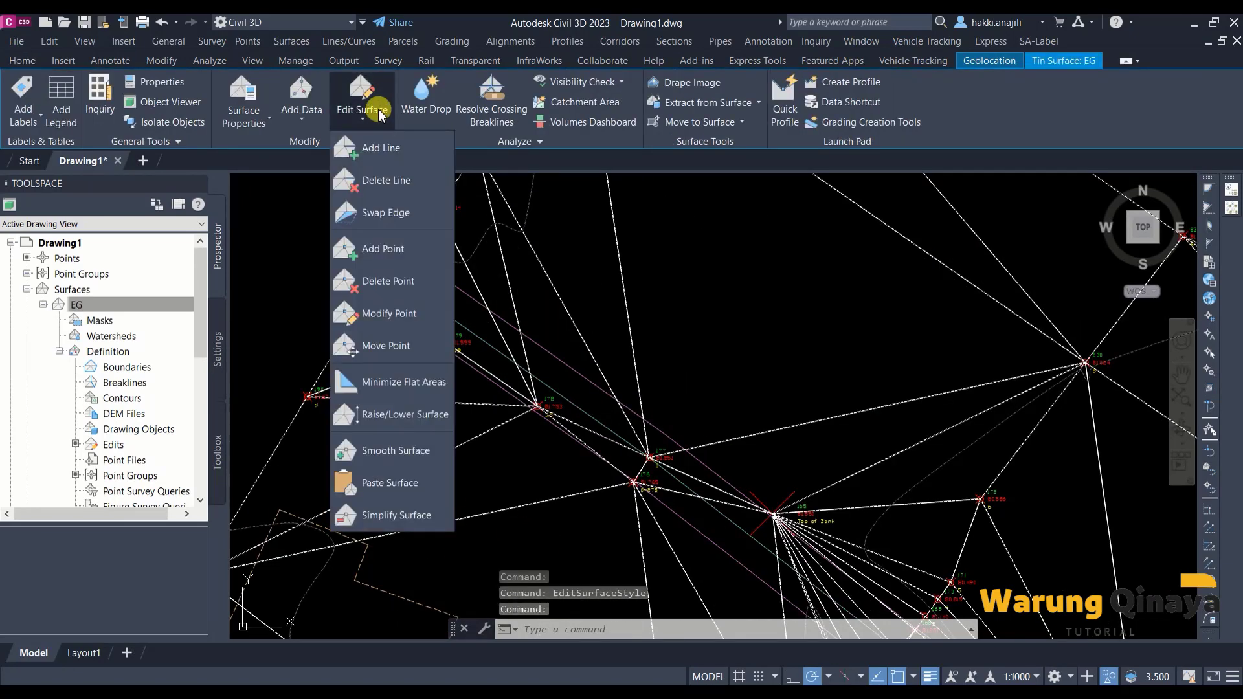
Step: Add an EG surface line from point 181 to point 177
click(380, 146)
scroll(421, 288, up, 2)
scroll(418, 284, up, 2)
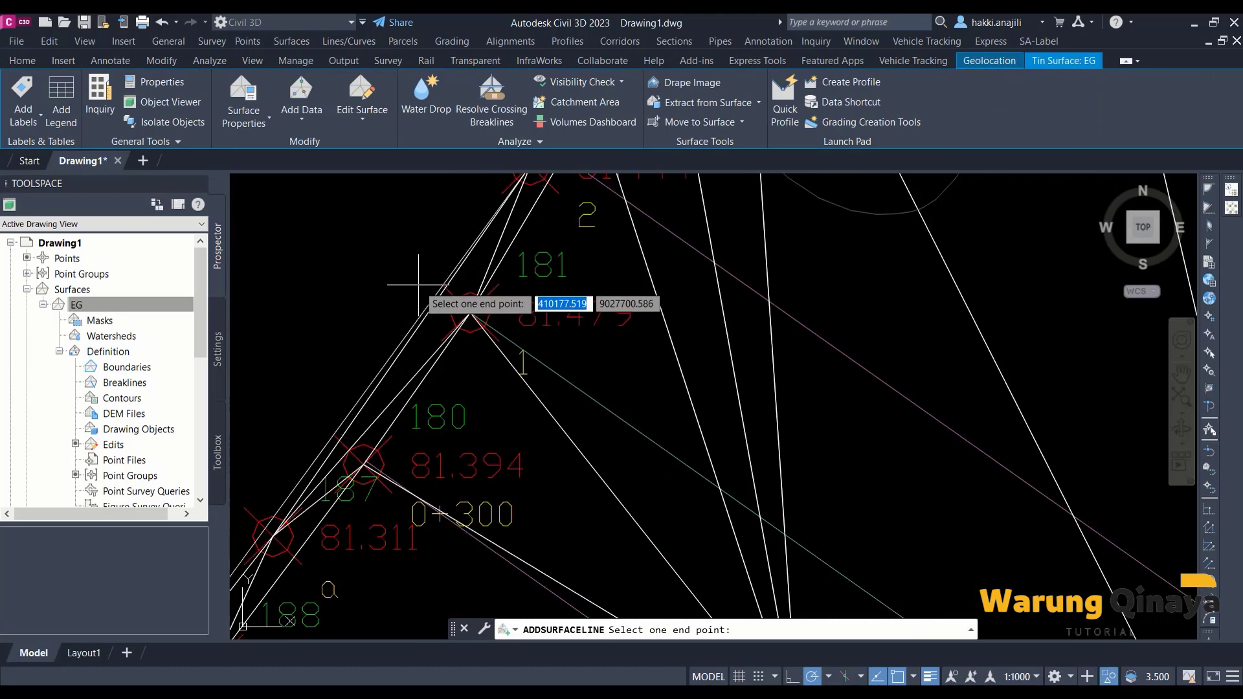
click(470, 313)
scroll(377, 267, down, 4)
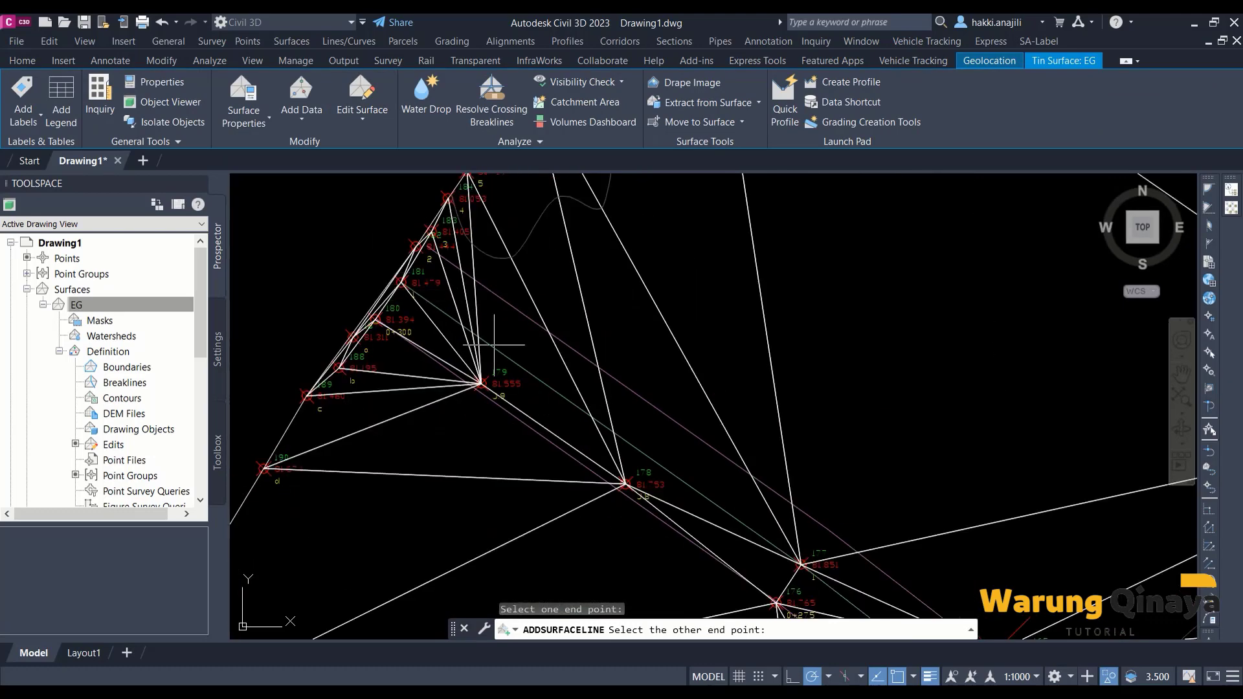
middle_drag(675, 466, 621, 395)
scroll(566, 378, up, 3)
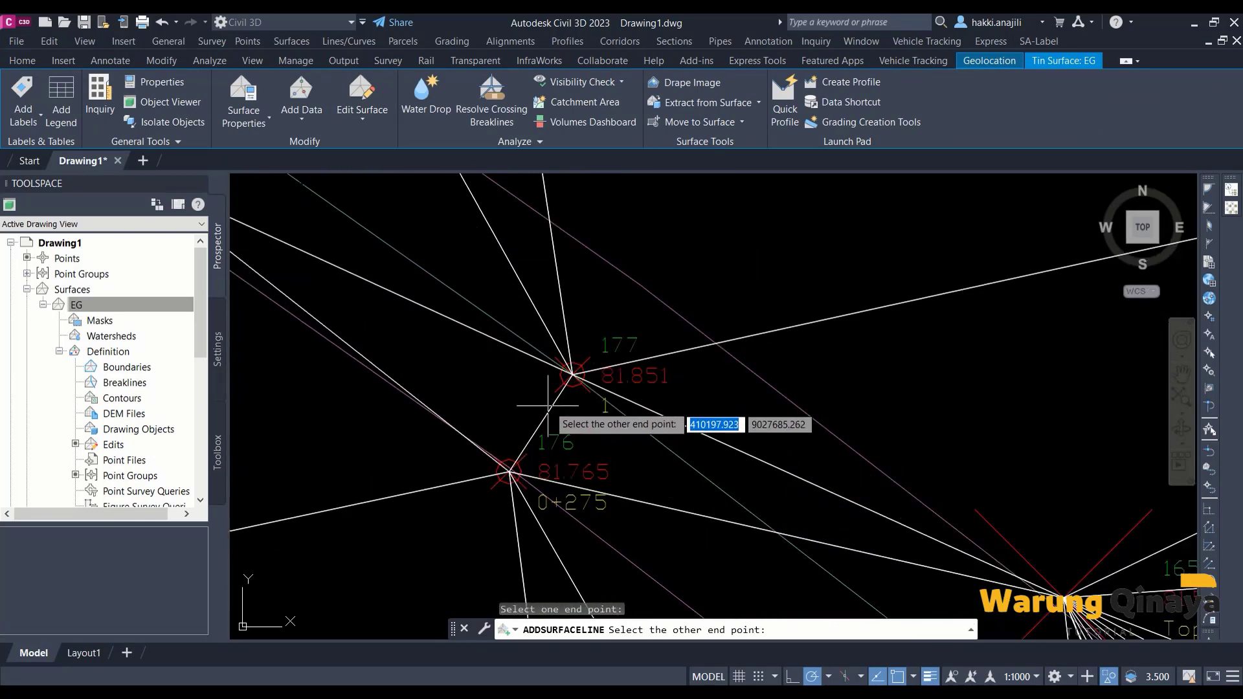
click(573, 374)
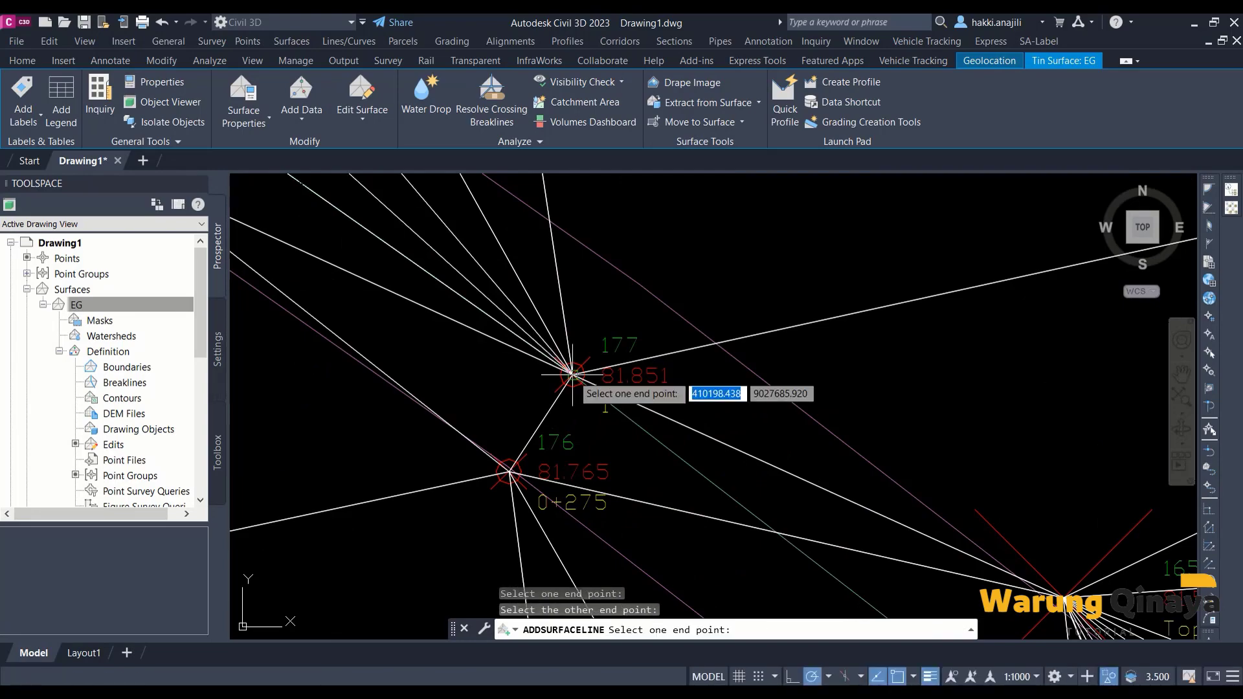
scroll(726, 470, down, 3)
middle_drag(688, 421, 499, 279)
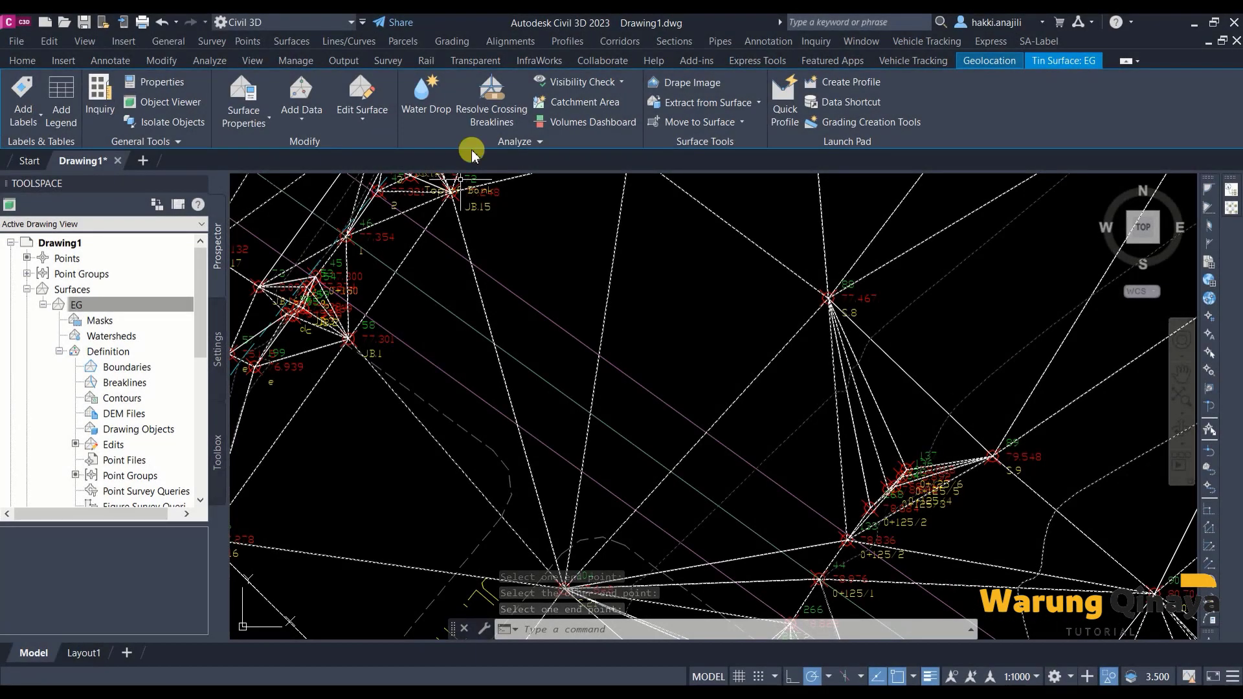
Step: Add another EG surface line near the Top of Bank points
click(382, 110)
click(387, 148)
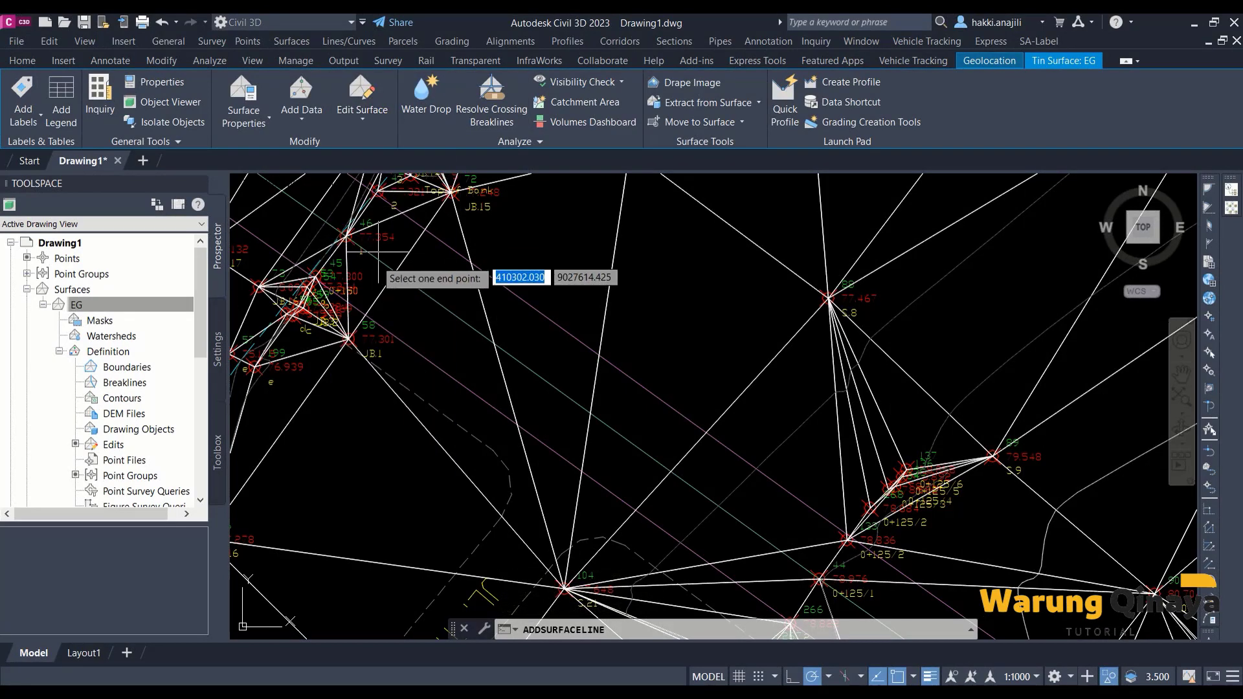
scroll(343, 233, up, 2)
click(342, 228)
scroll(343, 228, down, 3)
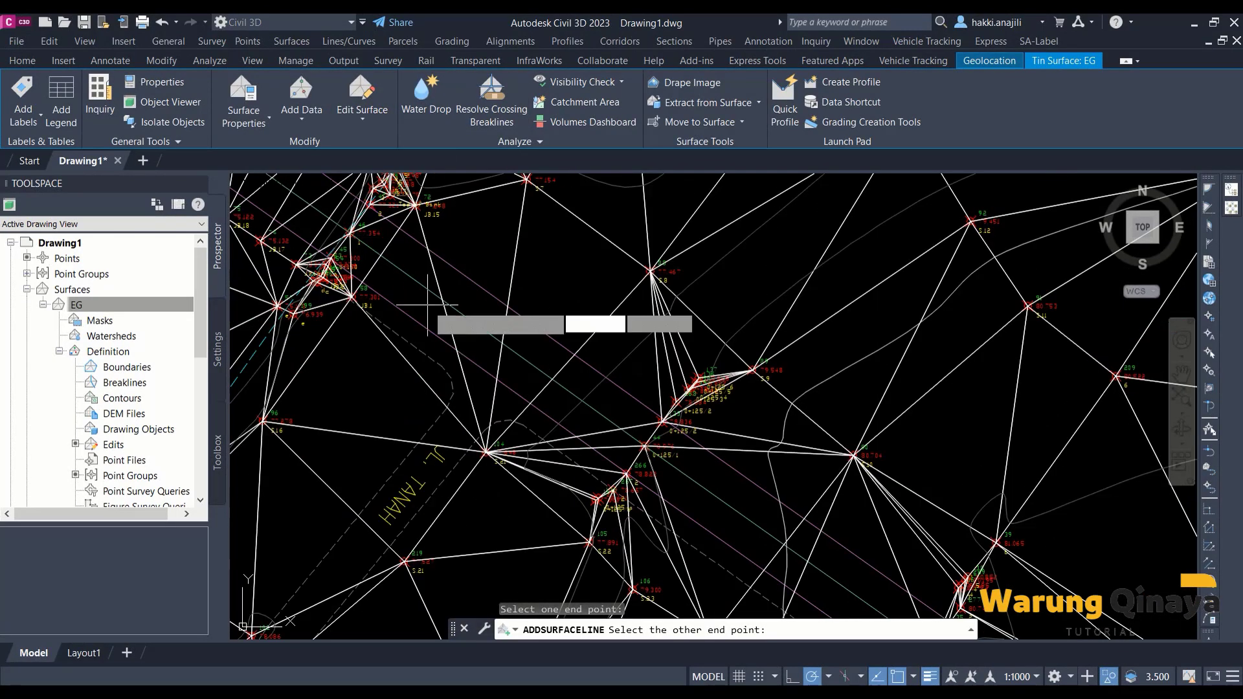
scroll(641, 479, up, 4)
click(637, 409)
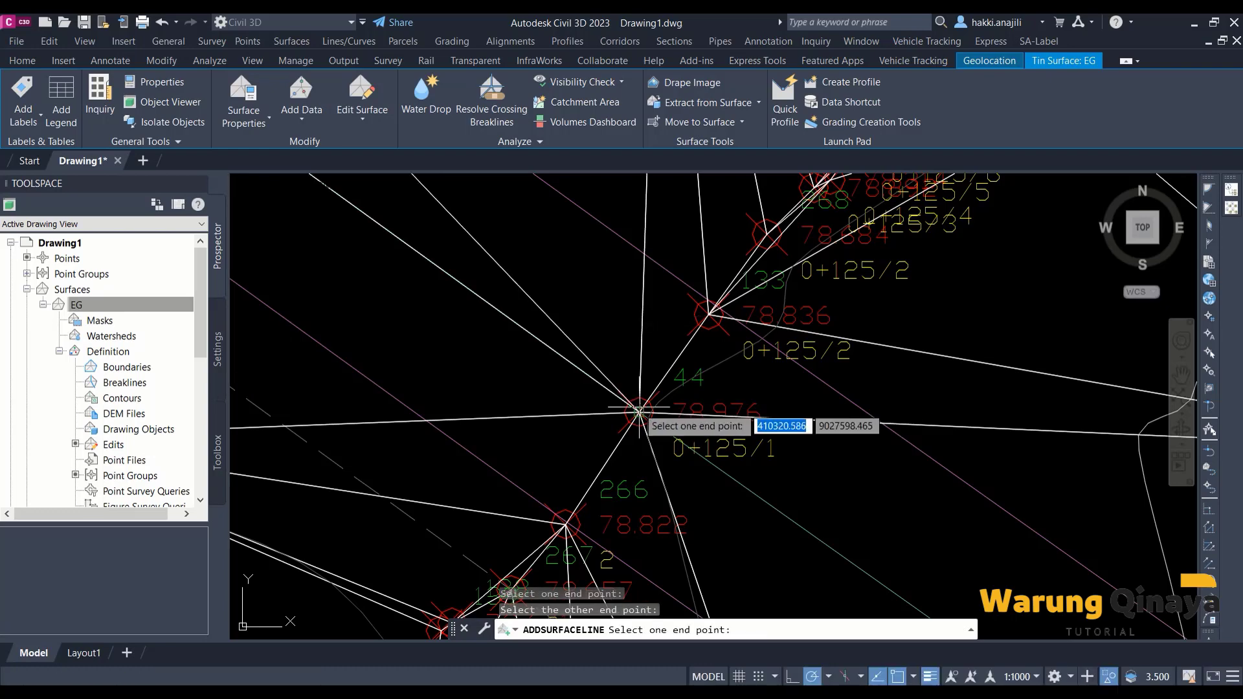
Step: Add a surface line from vertex 266 to vertex 34
click(566, 523)
scroll(475, 317, down, 4)
scroll(688, 492, down, 1)
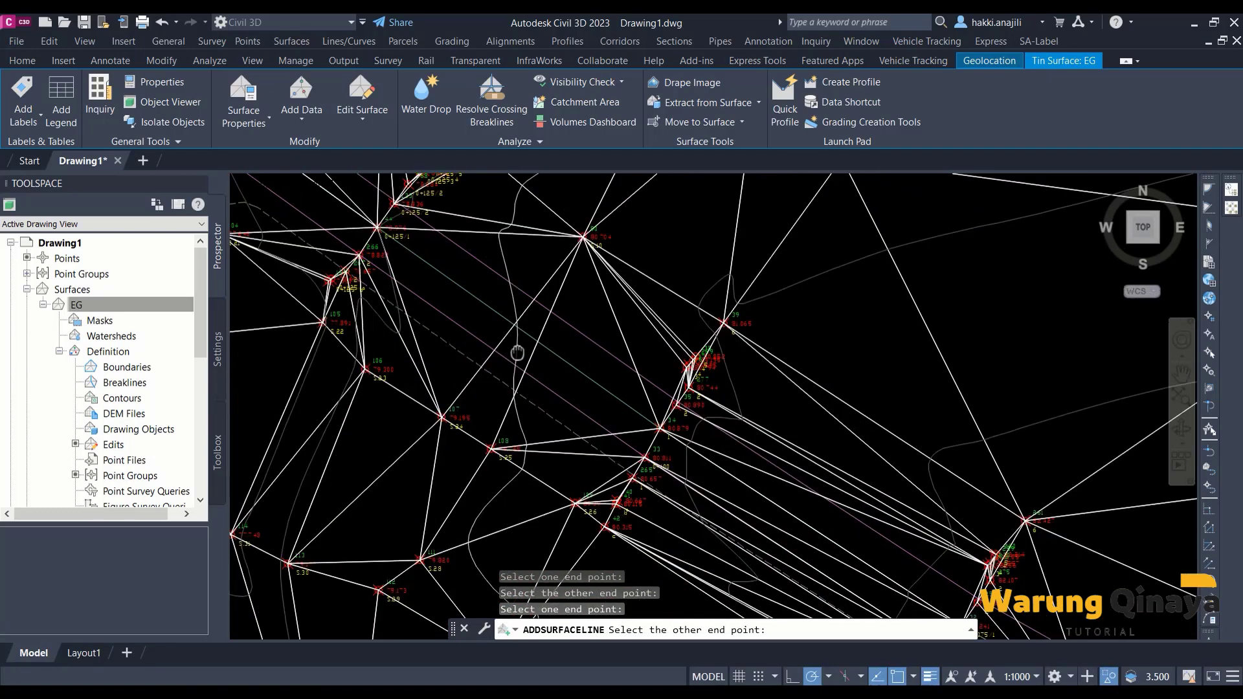
scroll(531, 375, up, 2)
scroll(576, 382, up, 1)
click(573, 364)
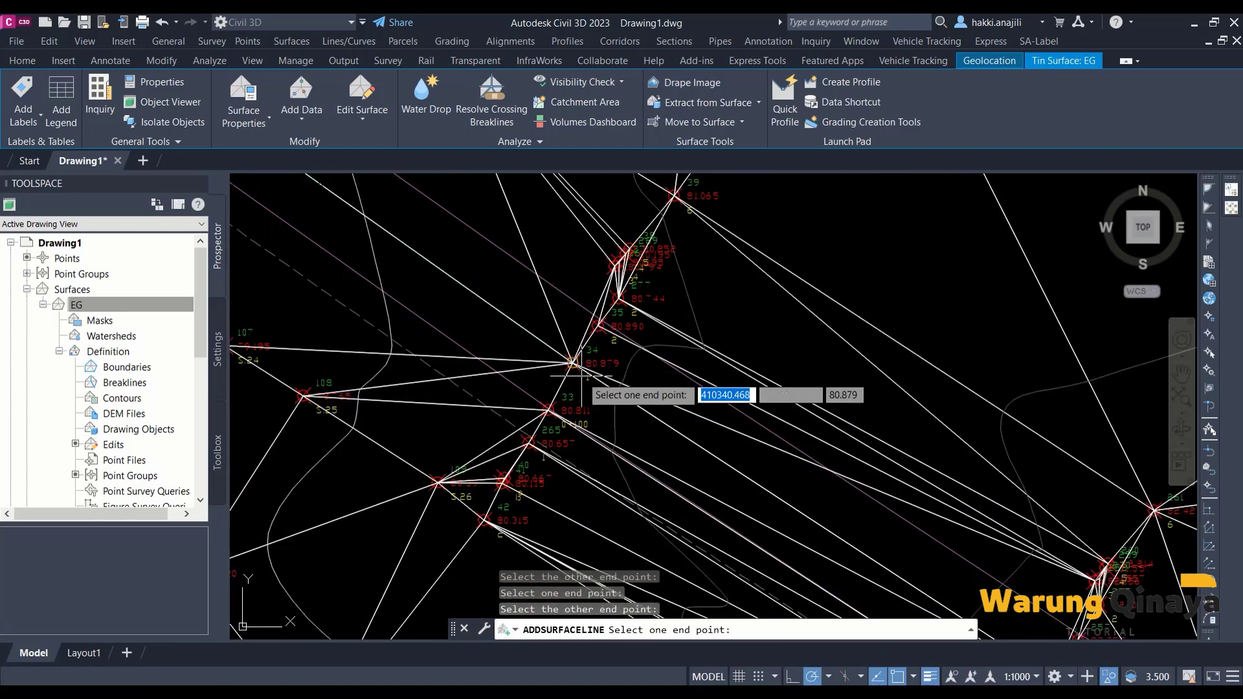
scroll(666, 427, down, 3)
scroll(573, 443, up, 2)
scroll(573, 443, up, 2)
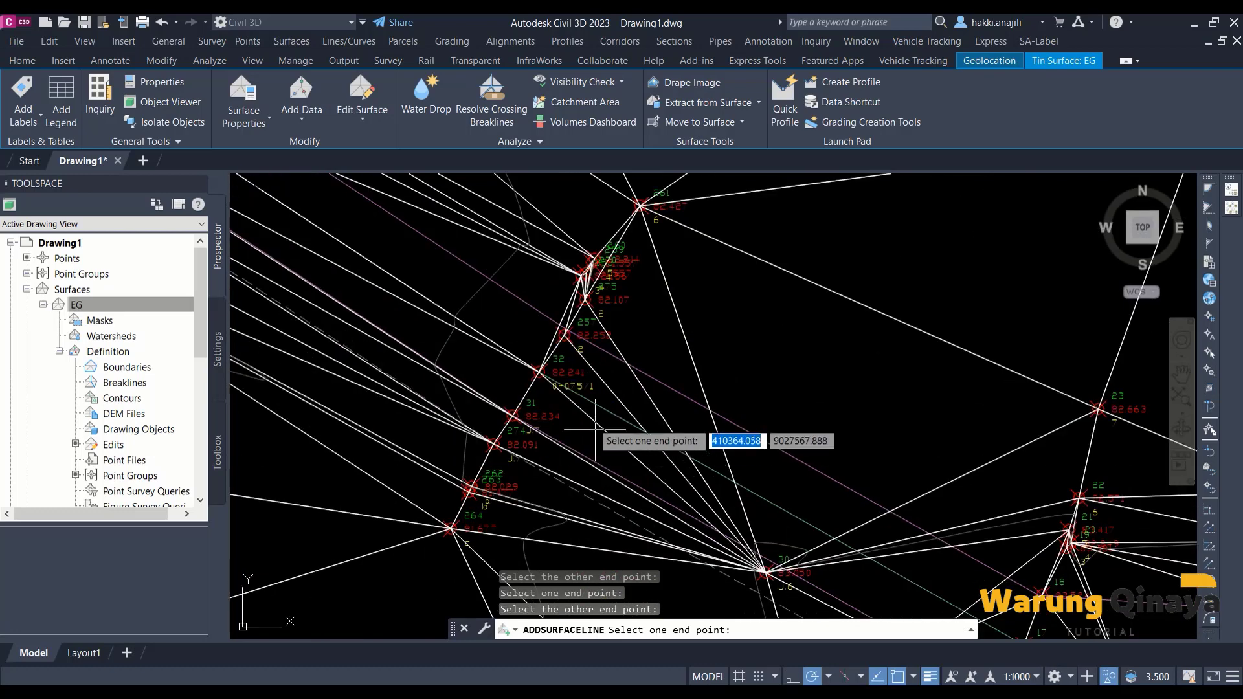
Step: Add surface lines near vertex 32 and from point 17 to point 247, then finish
click(540, 373)
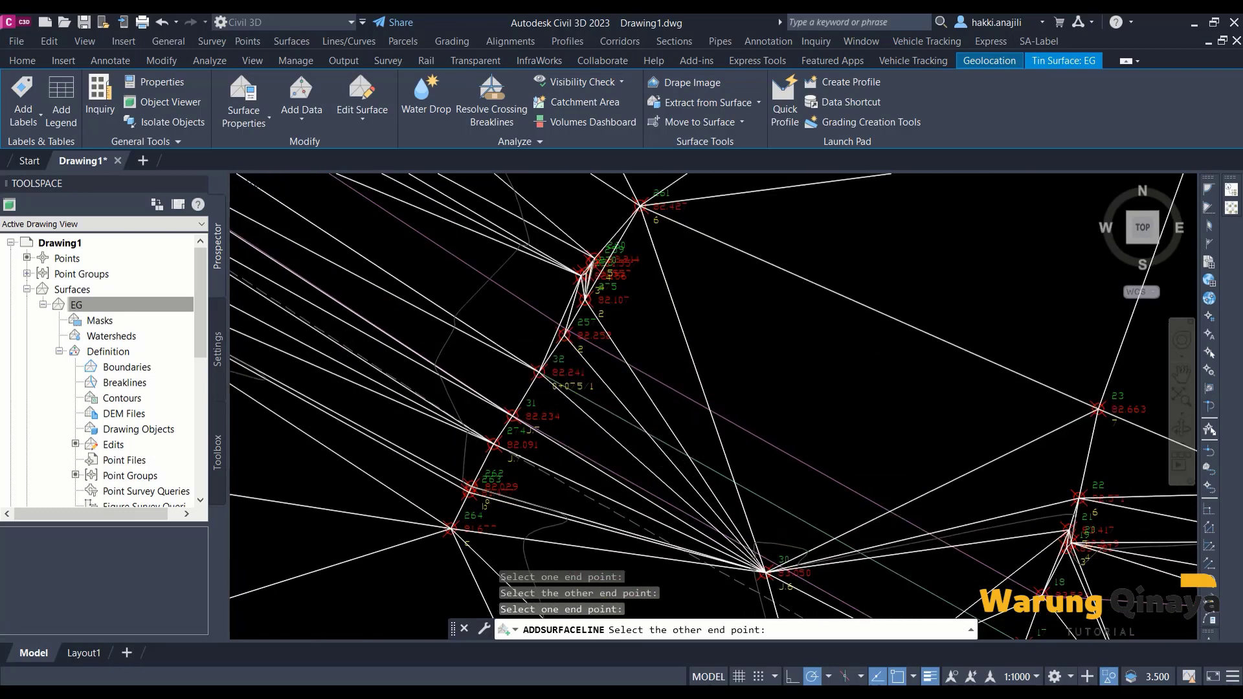
scroll(583, 379, down, 2)
scroll(742, 472, up, 4)
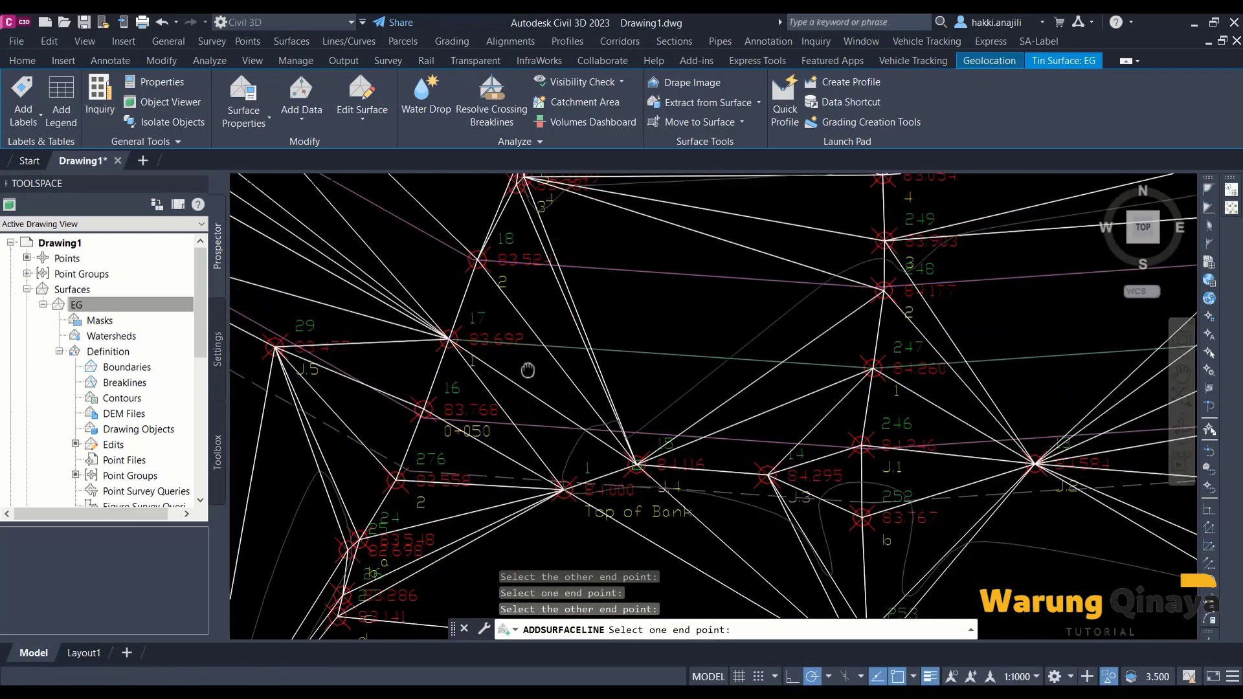
middle_drag(725, 469, 400, 335)
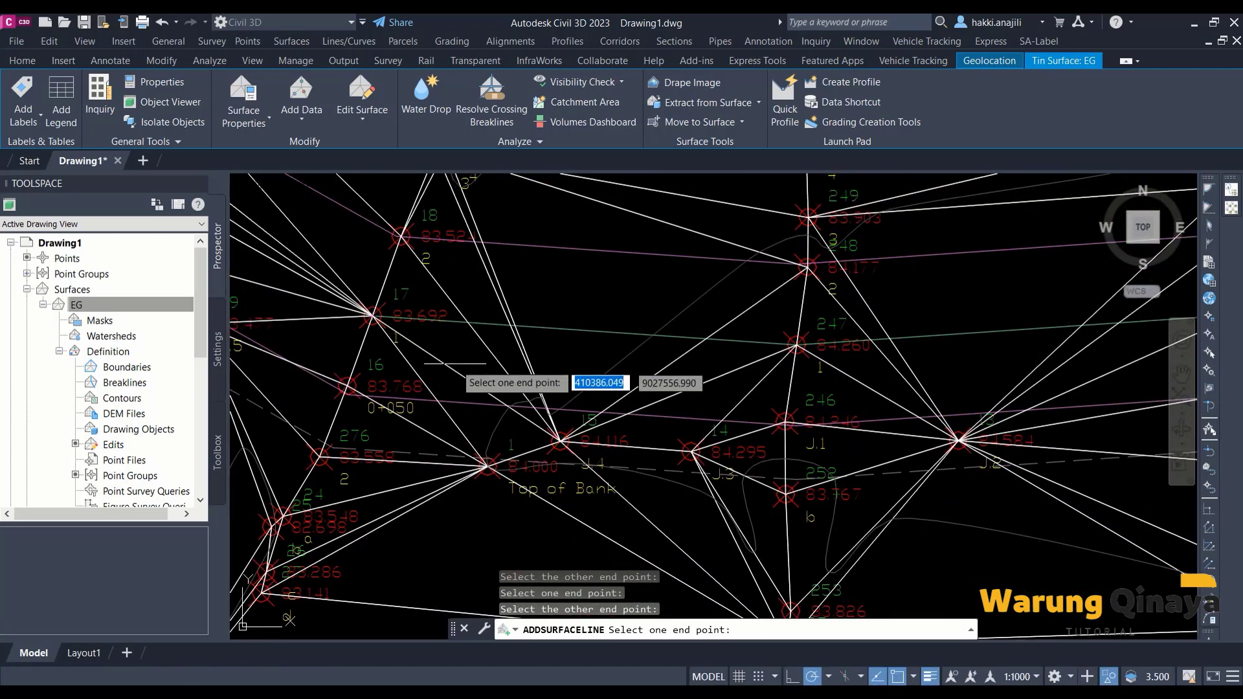
click(372, 316)
click(796, 344)
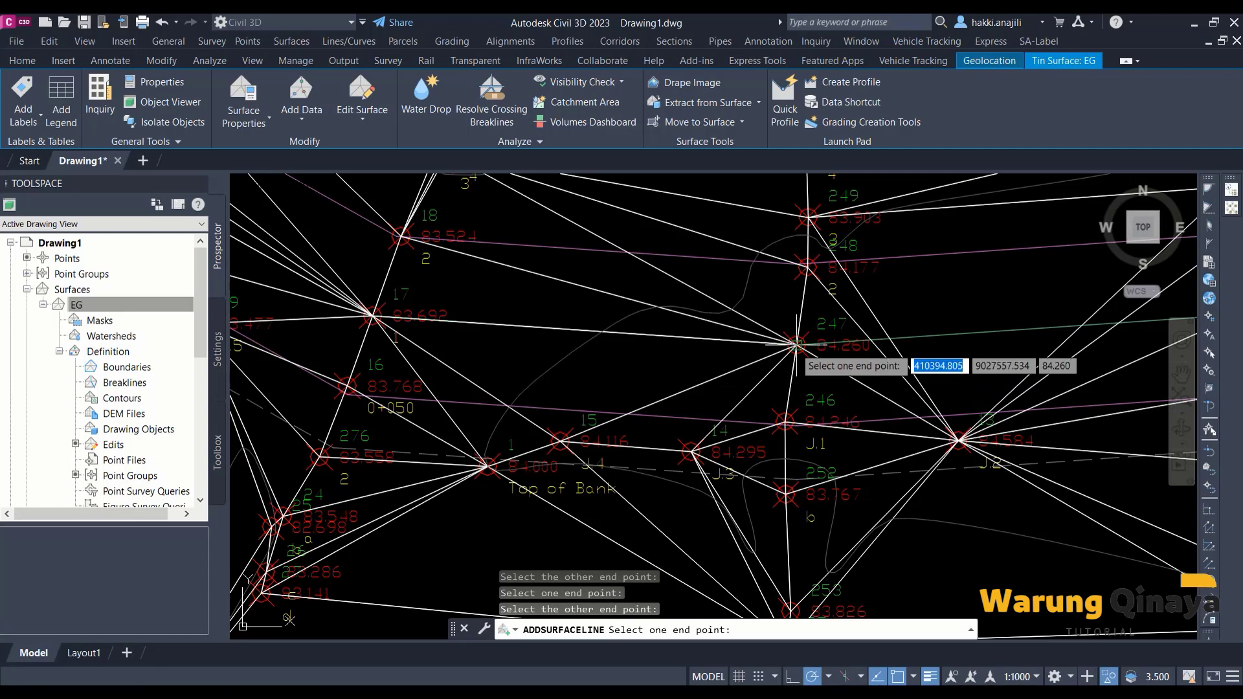
scroll(495, 440, down, 5)
scroll(725, 362, up, 3)
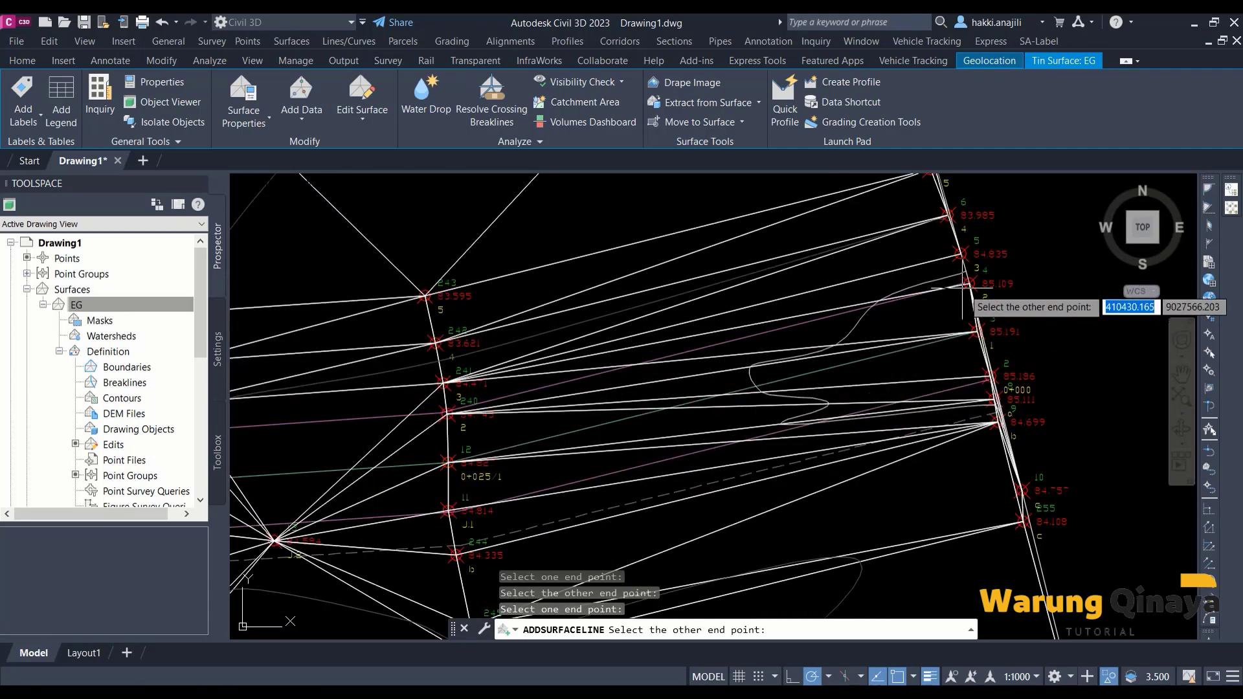
middle_drag(486, 414, 492, 424)
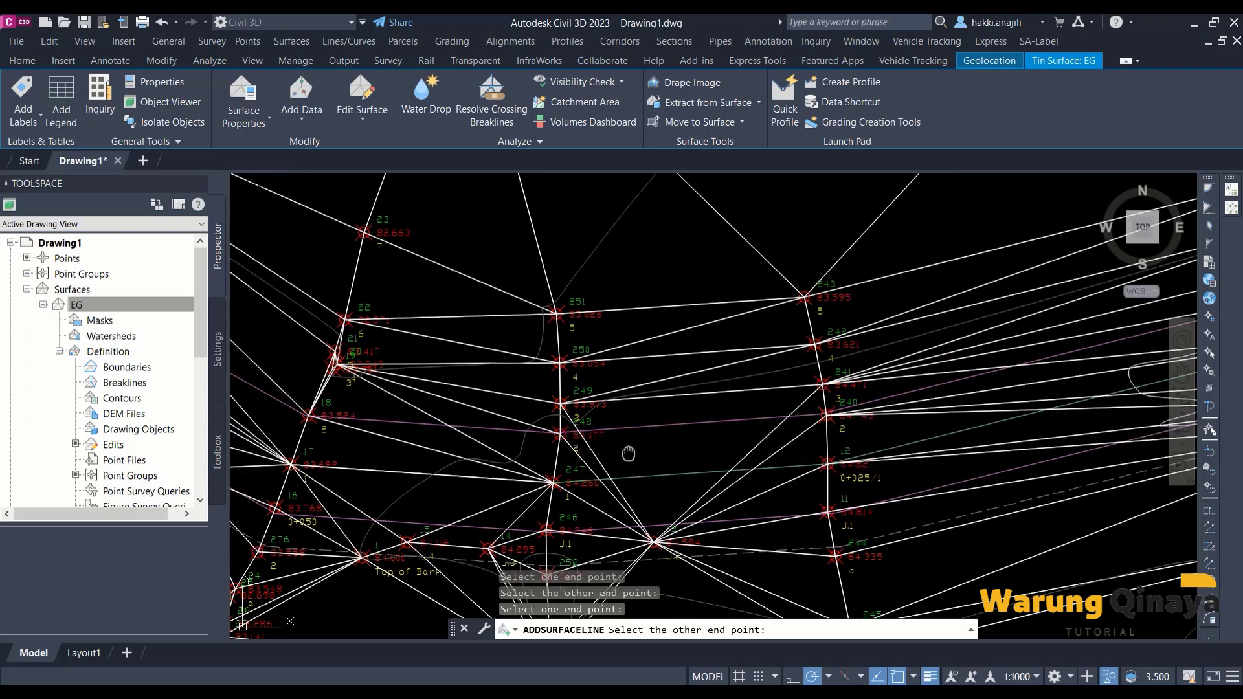
middle_drag(621, 420, 733, 423)
key(Return)
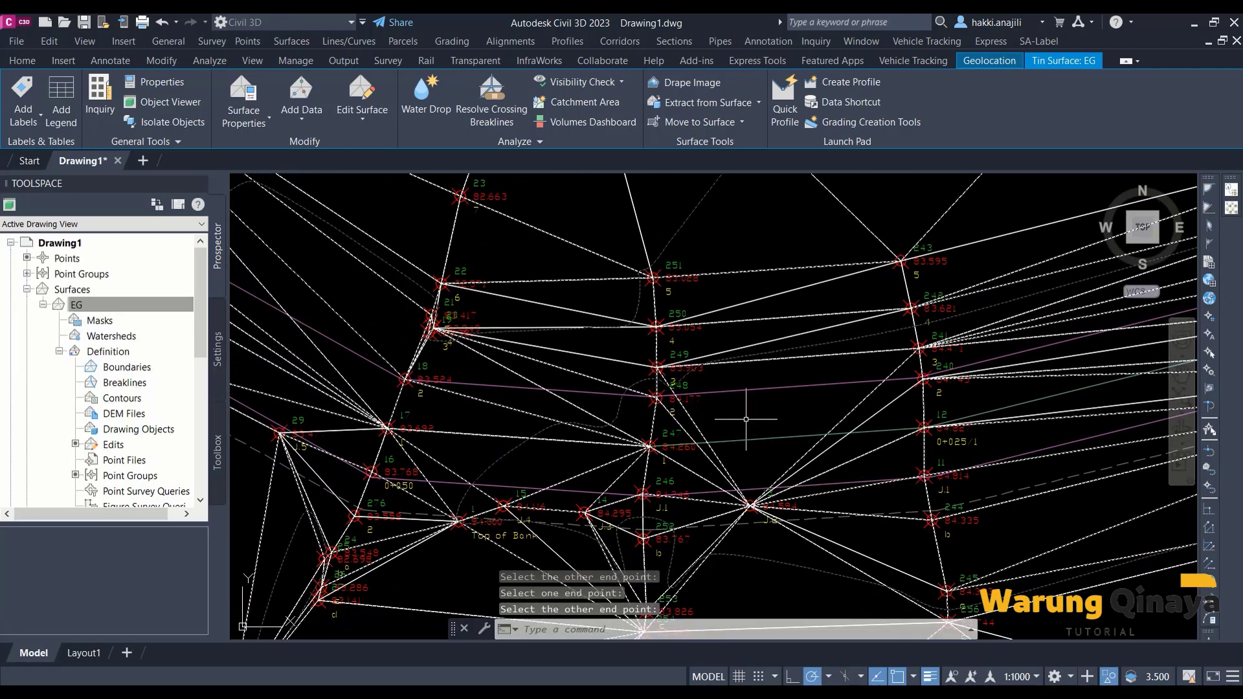
Step: Add surface lines from point 1 to point 12 and on to the right-hand chain
click(358, 89)
click(347, 145)
scroll(690, 490, up, 4)
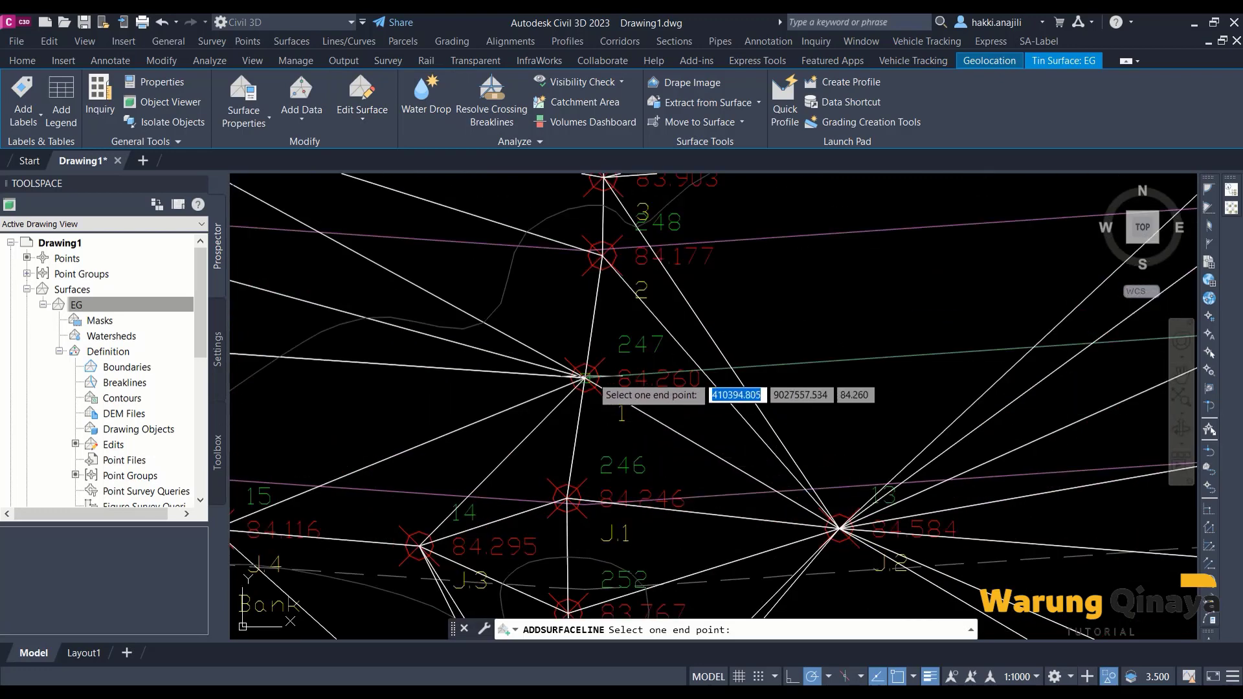
click(585, 377)
scroll(738, 505, down, 3)
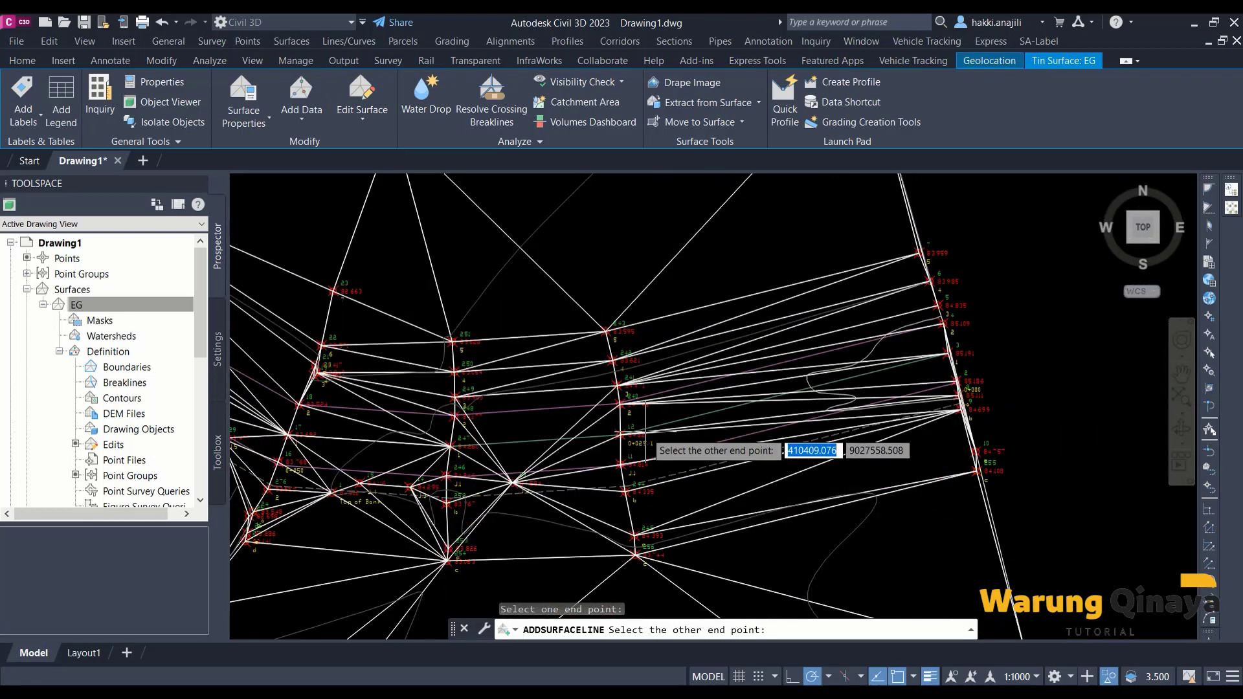
scroll(647, 453, up, 3)
click(576, 440)
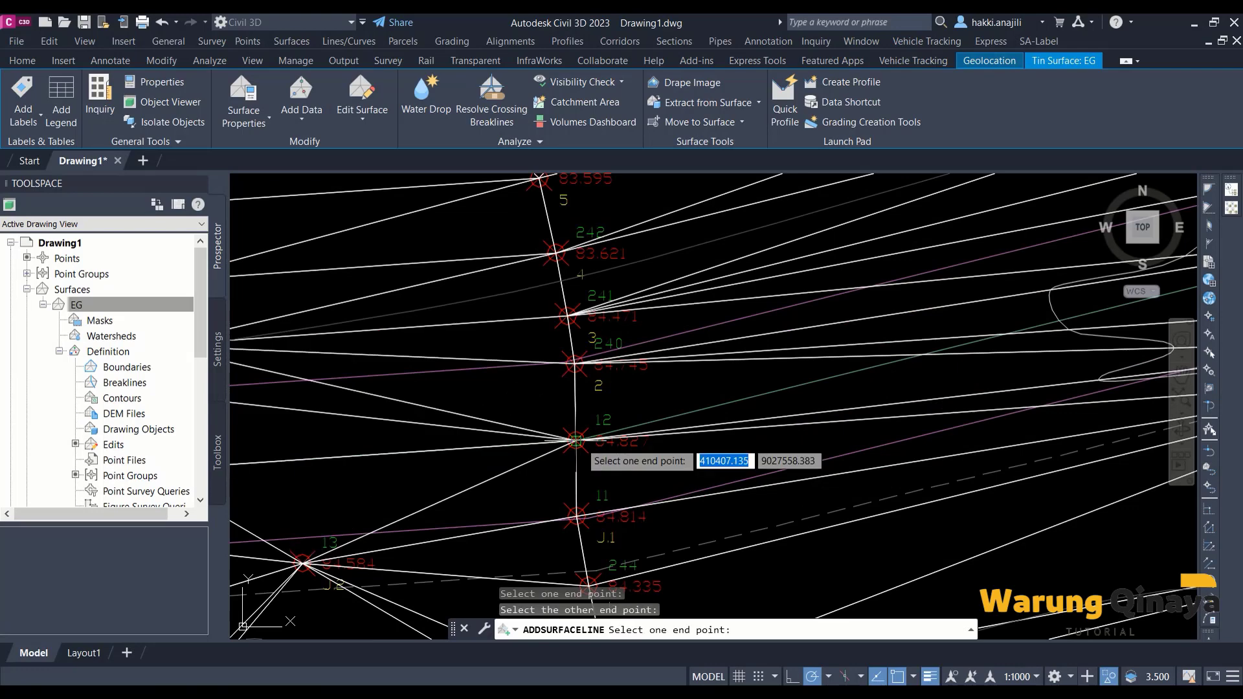
middle_drag(864, 396, 1022, 366)
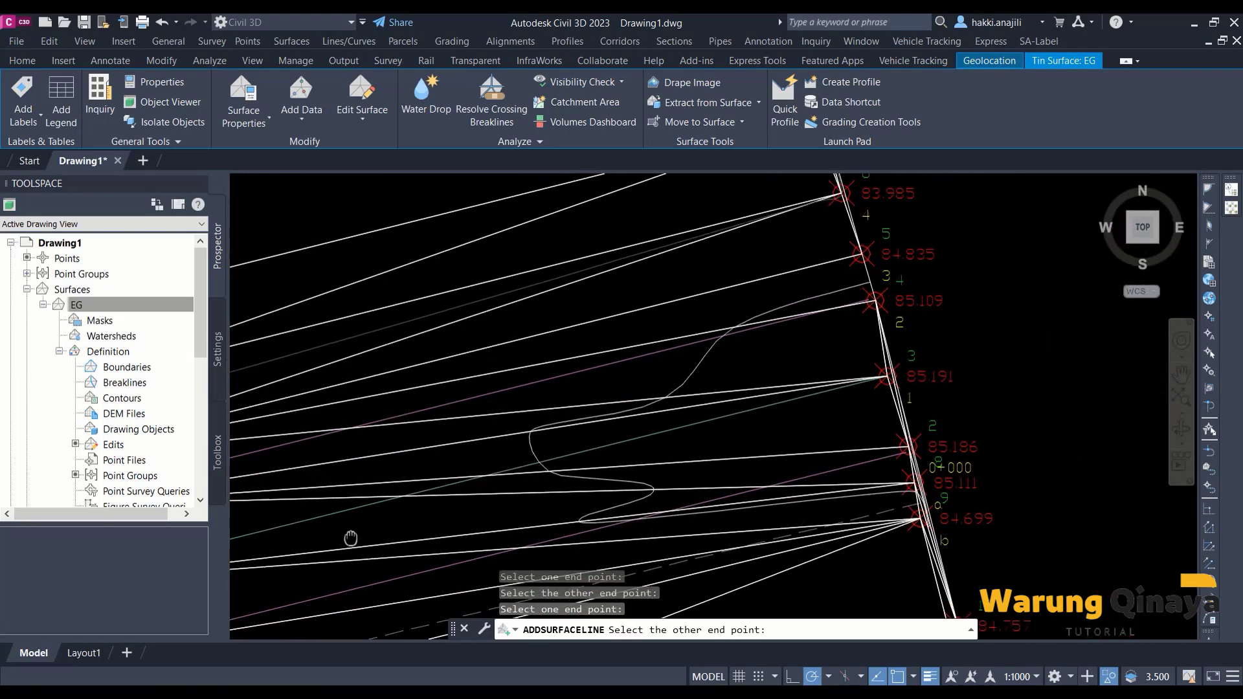
click(884, 377)
scroll(945, 365, down, 2)
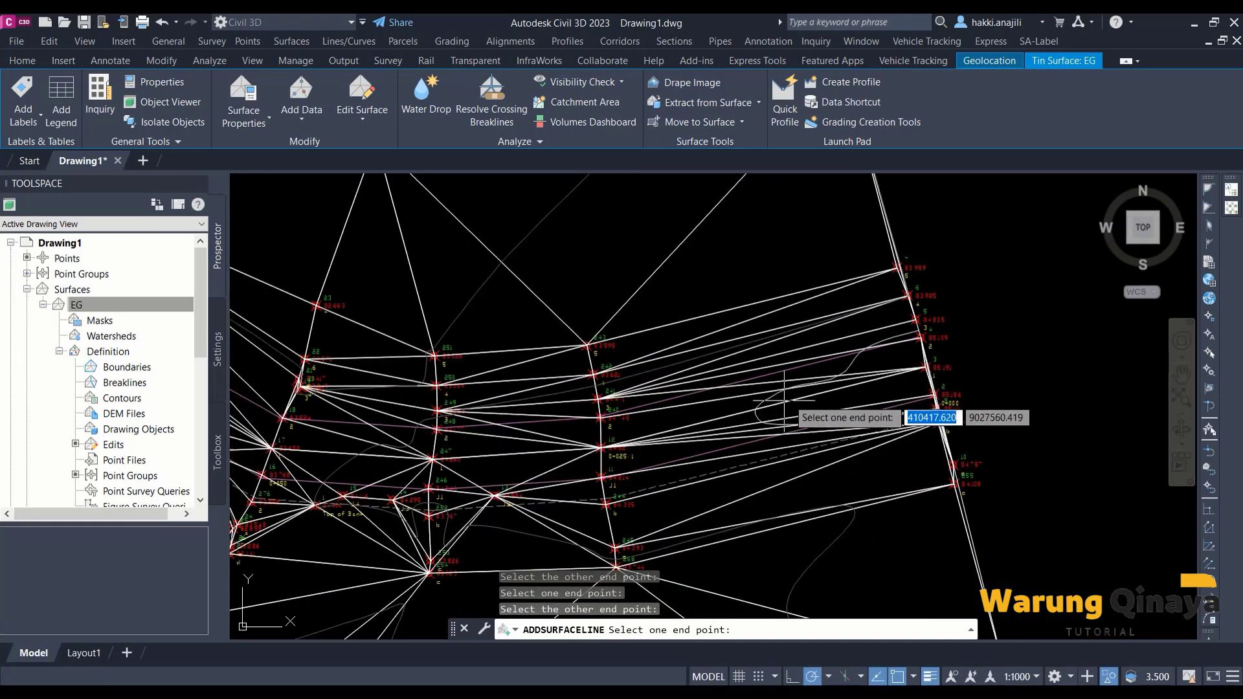
scroll(819, 372, up, 2)
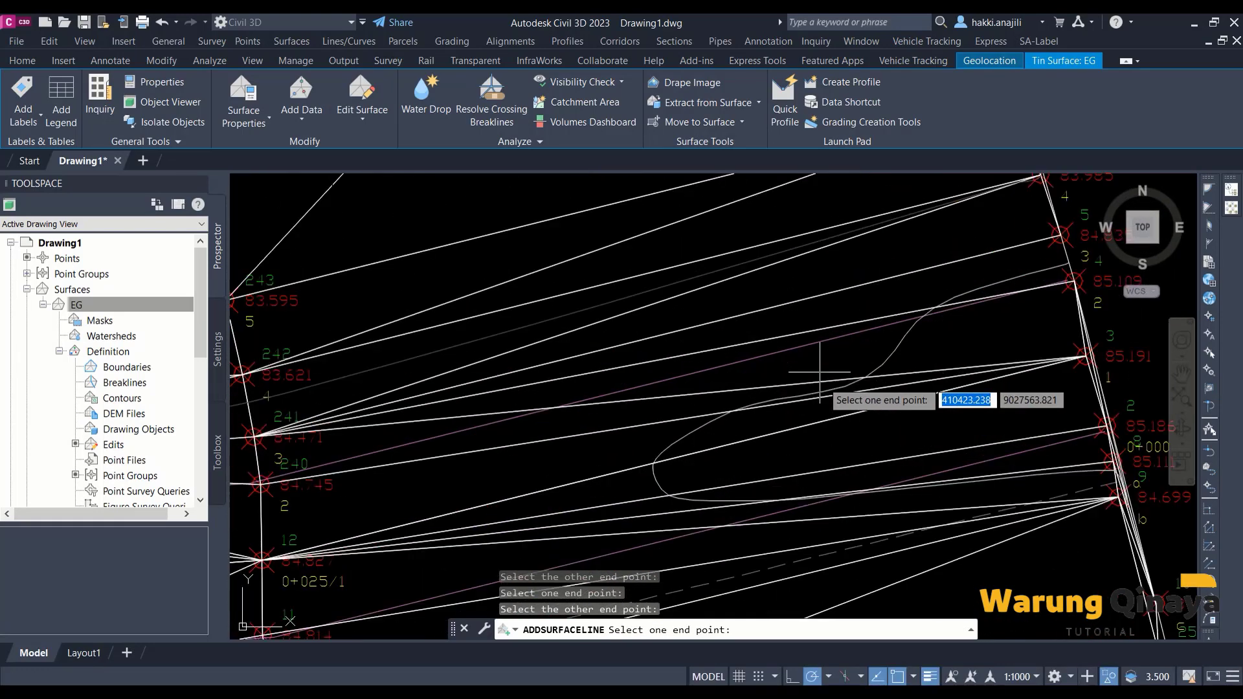
Step: Add lines from the 85.109 point to point 240 and from point 11 rightward
click(1074, 282)
middle_drag(286, 504, 474, 452)
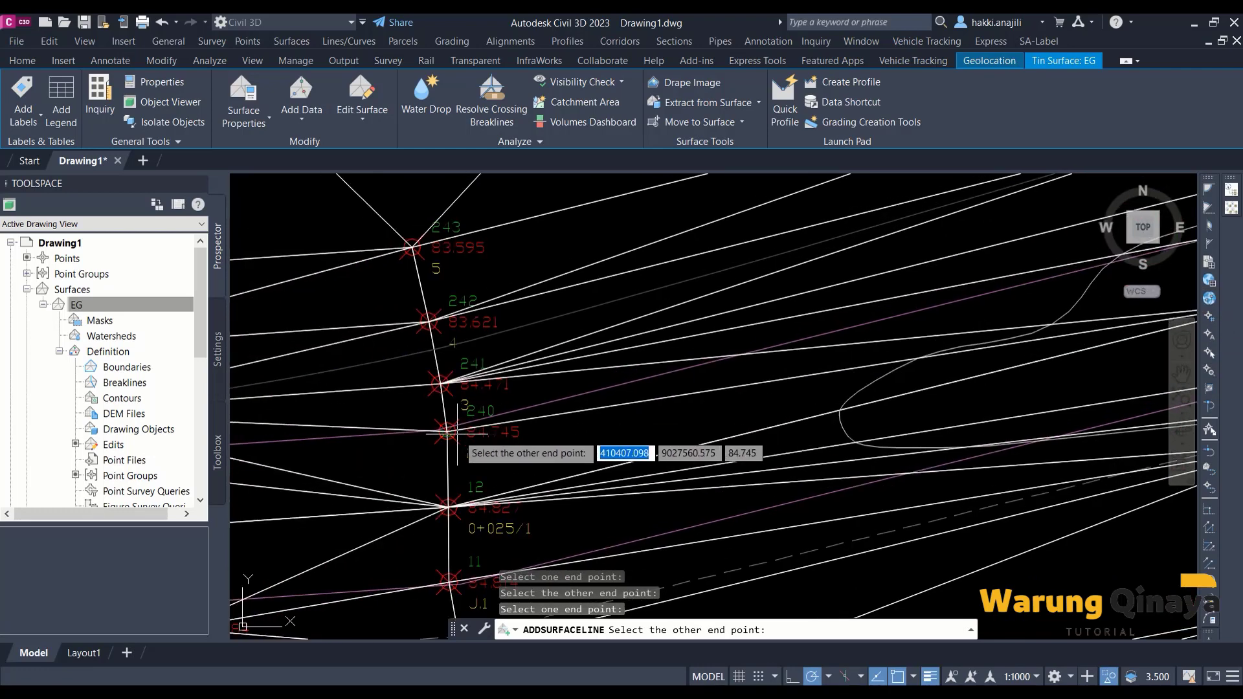
click(455, 432)
middle_drag(443, 550, 470, 471)
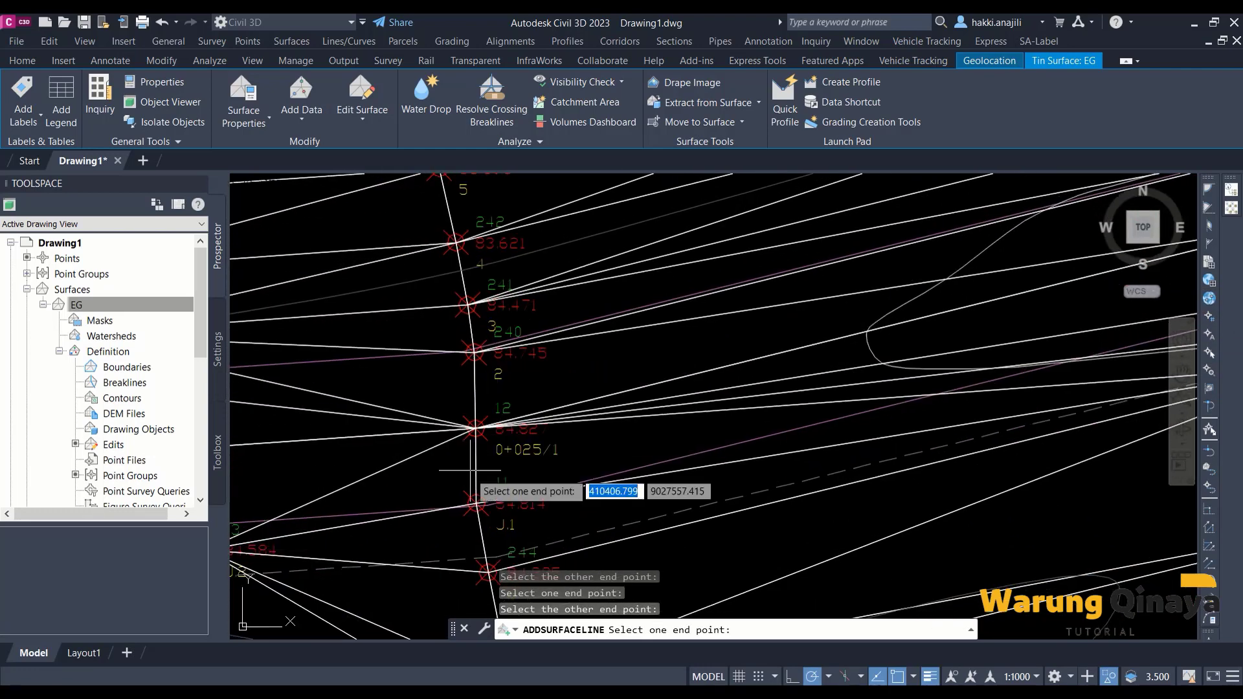
click(474, 500)
mouse_move(836, 494)
middle_down()
mouse_move(636, 494)
mouse_move(540, 544)
middle_up()
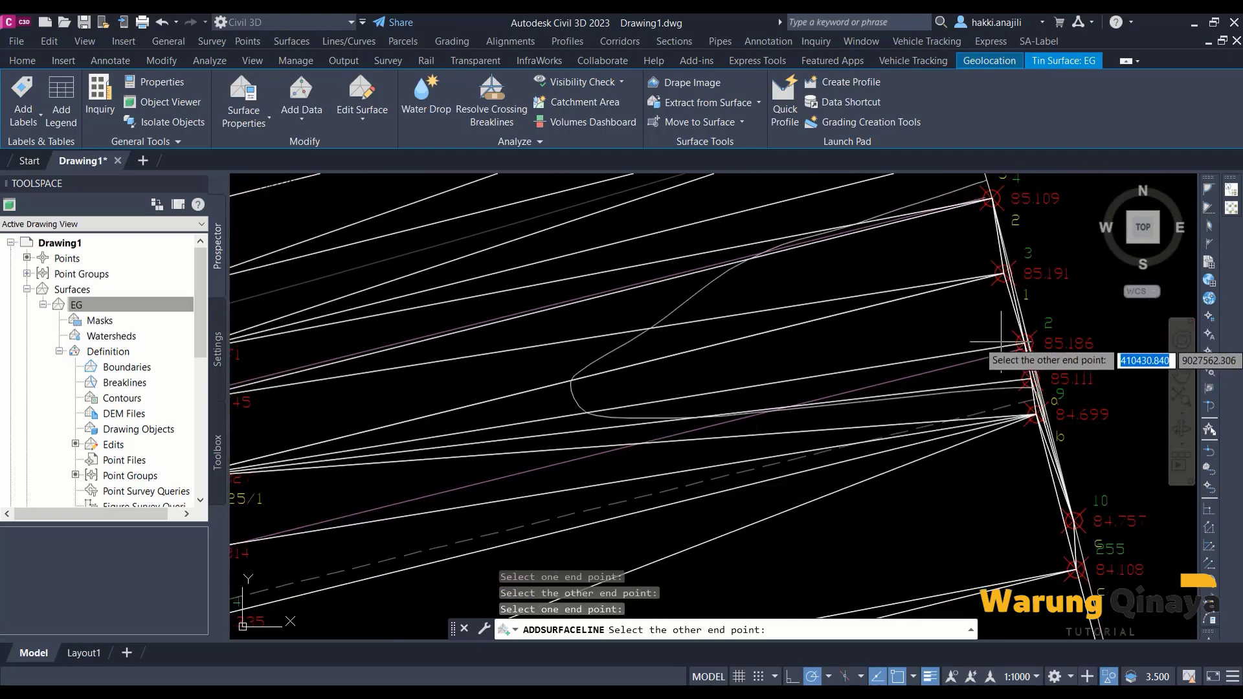
click(1028, 377)
scroll(1036, 373, down, 3)
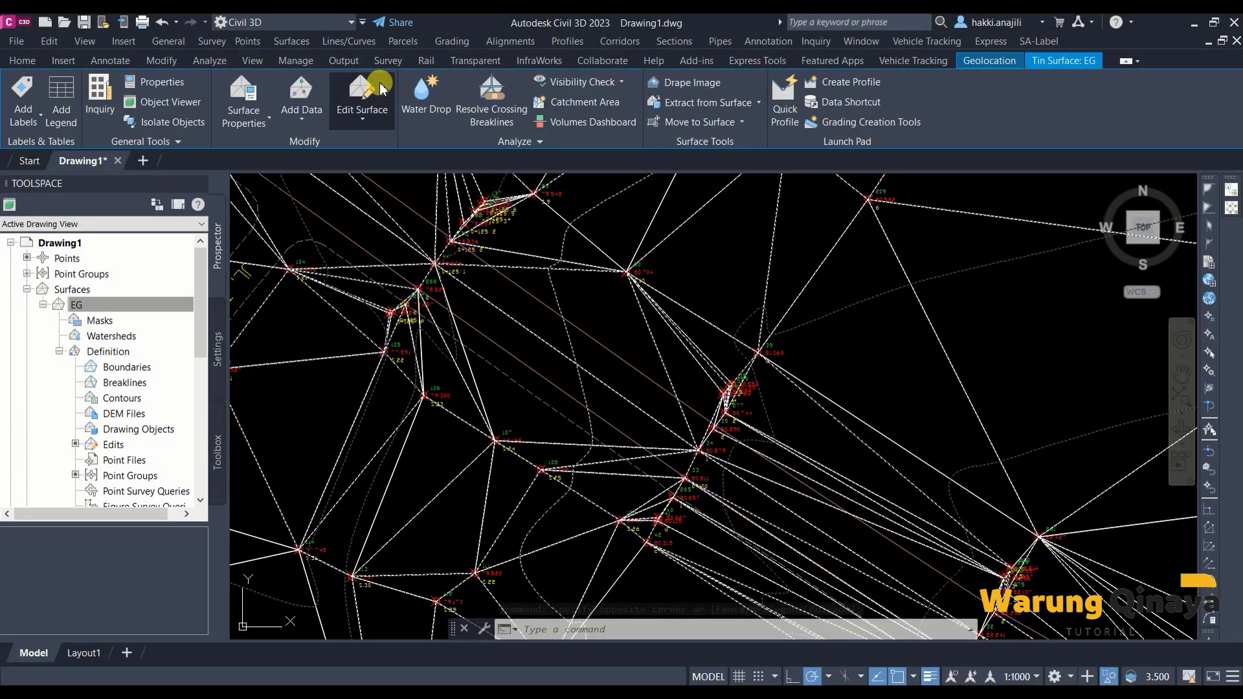
Step: Add surface lines near point 12 and from point 248 to point 18
click(362, 113)
click(387, 147)
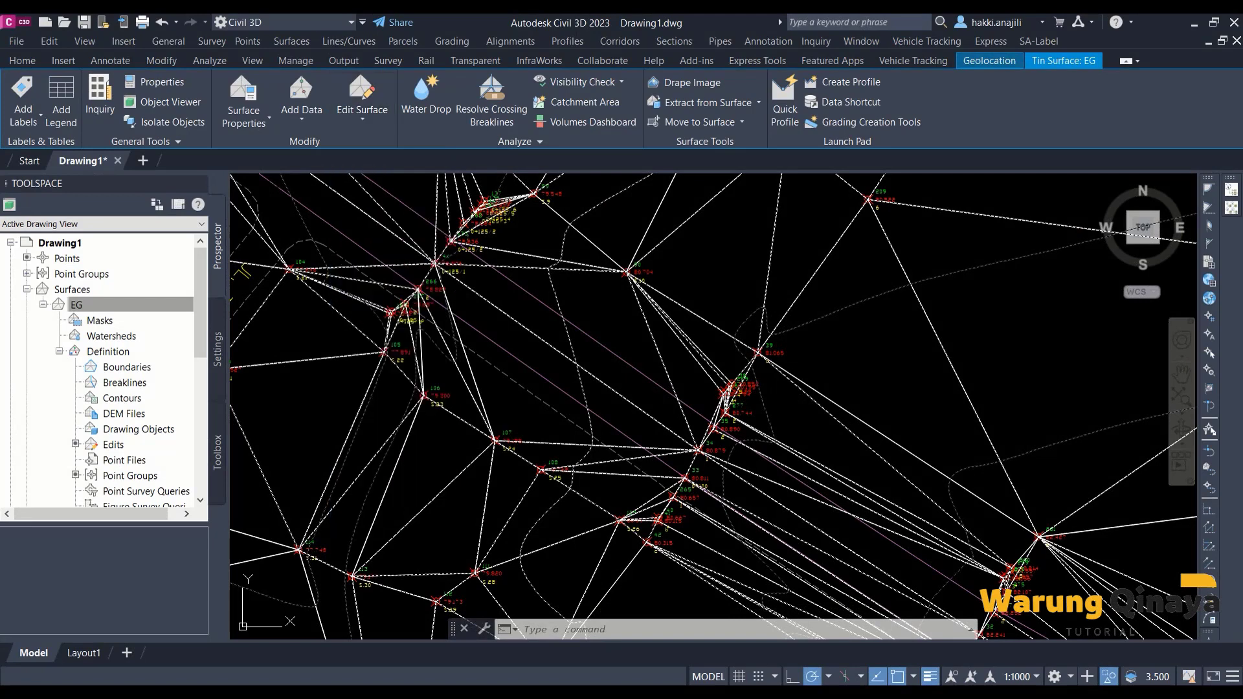
middle_drag(711, 504, 763, 518)
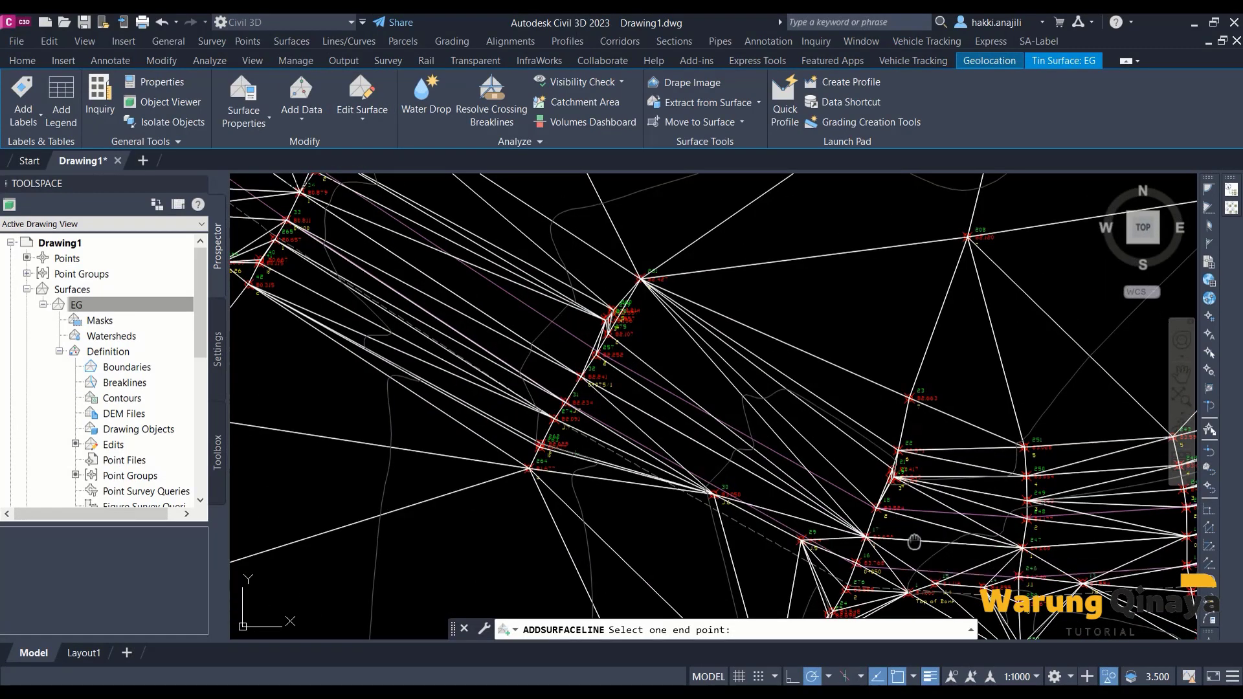
middle_drag(903, 547, 526, 426)
scroll(715, 409, up, 4)
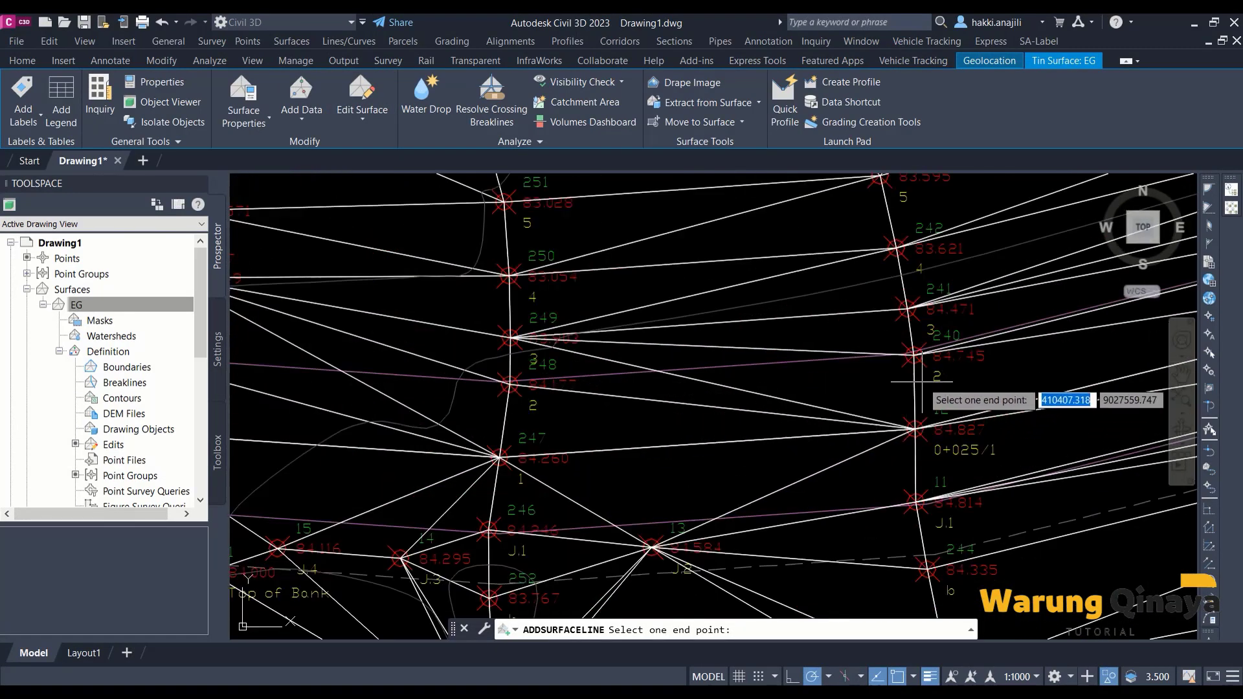
click(510, 385)
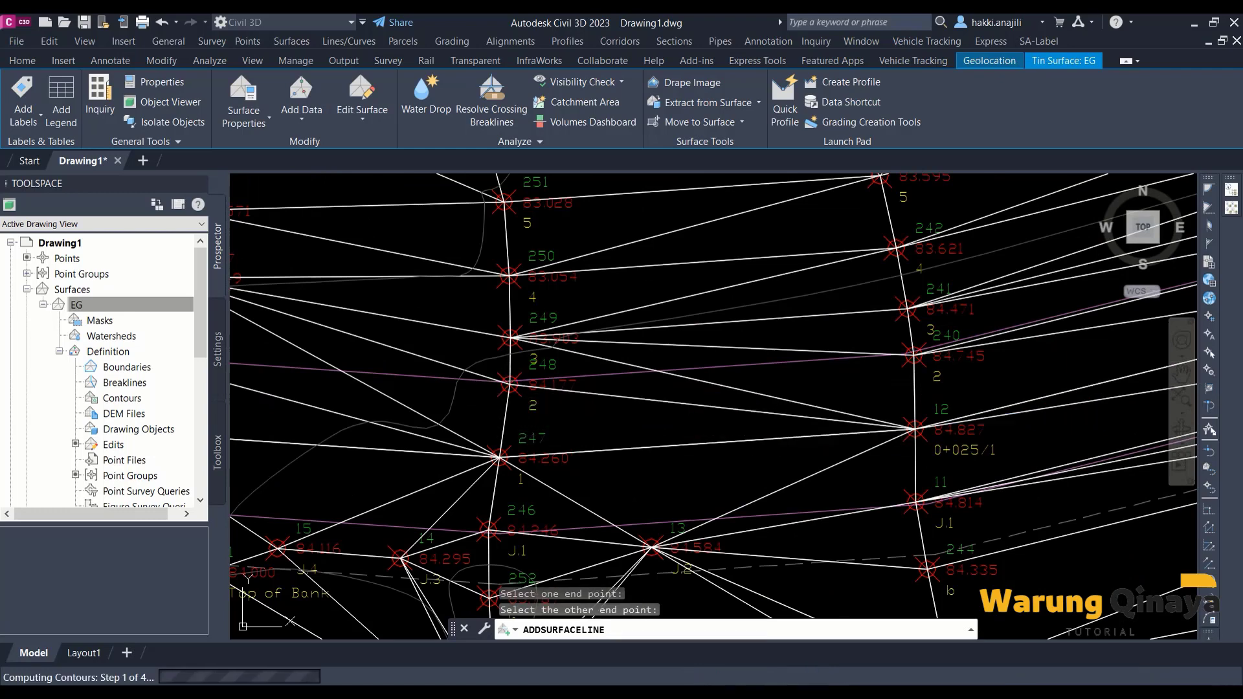
click(509, 384)
middle_drag(509, 384, 1047, 432)
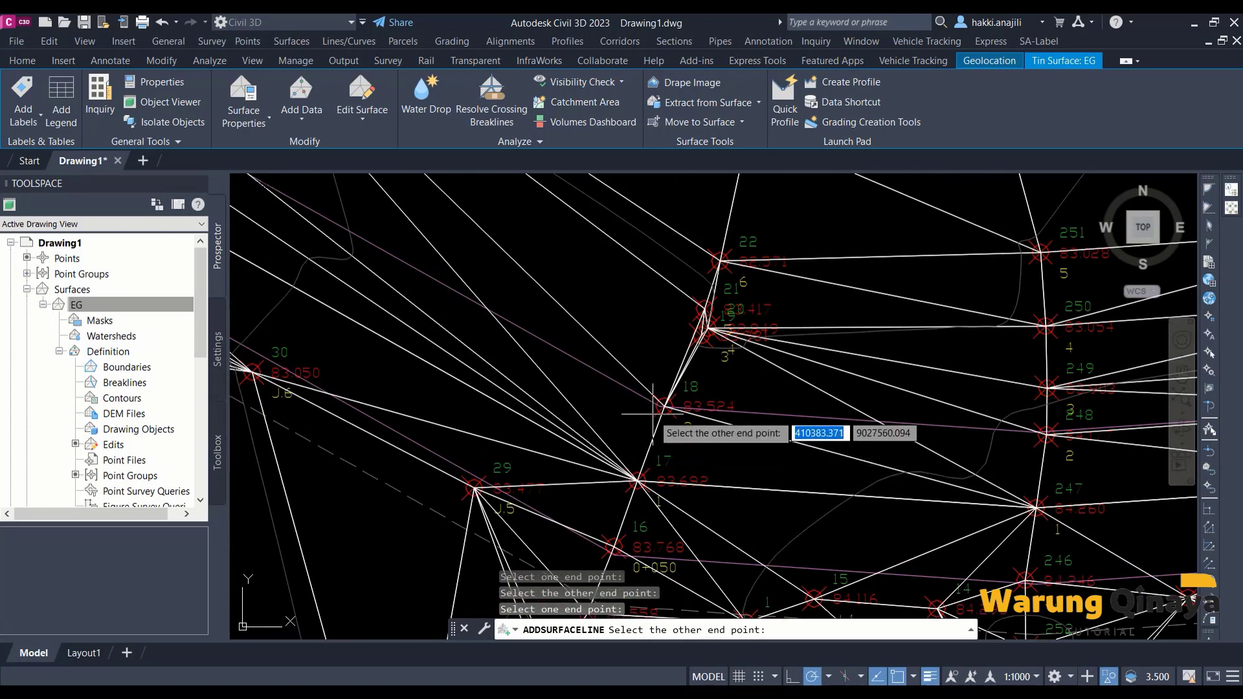
click(664, 406)
Step: Add a surface line from point 18 to an upper-left survey point
click(665, 407)
scroll(696, 486, down, 3)
middle_drag(696, 485, 411, 299)
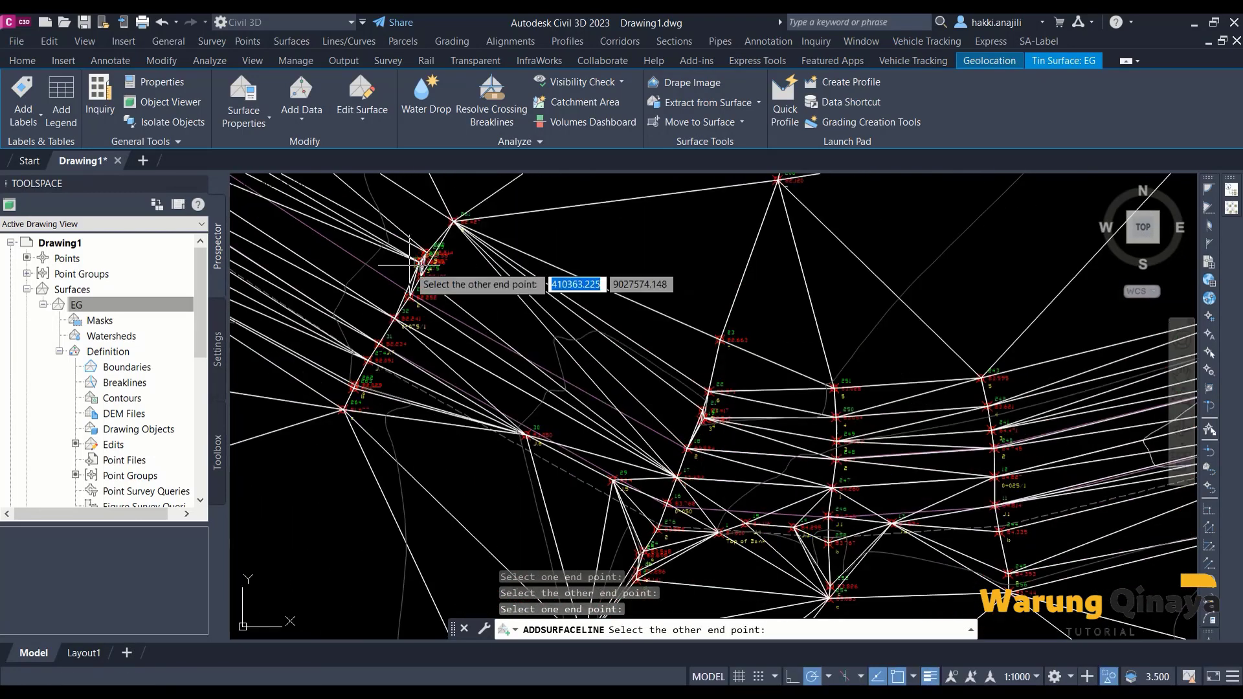
click(391, 320)
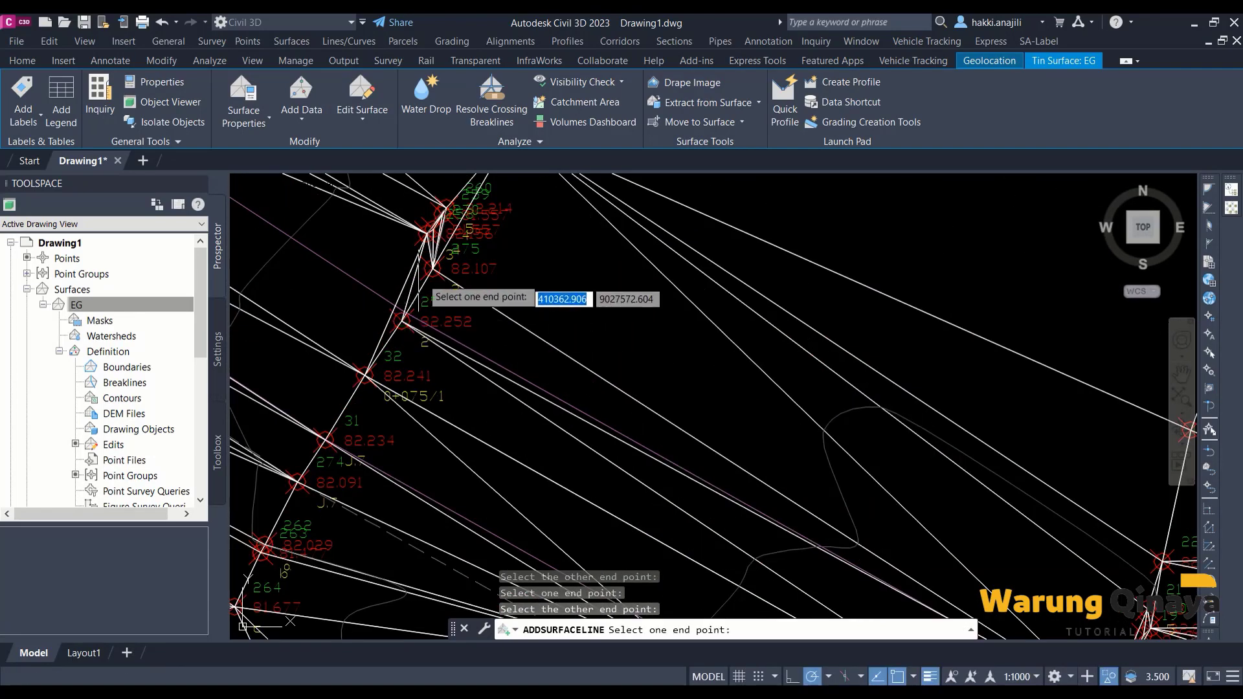
scroll(444, 319, down, 2)
scroll(453, 349, up, 1)
scroll(440, 421, up, 3)
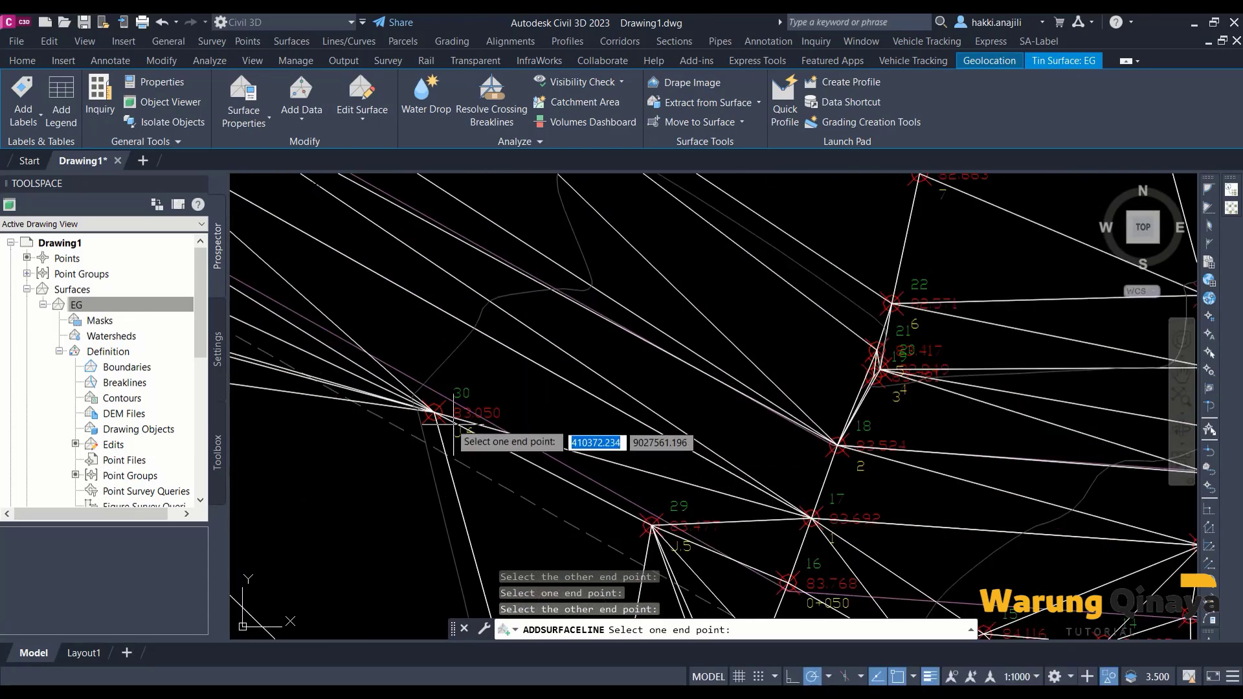
scroll(453, 390, down, 3)
scroll(796, 511, up, 1)
scroll(803, 492, up, 1)
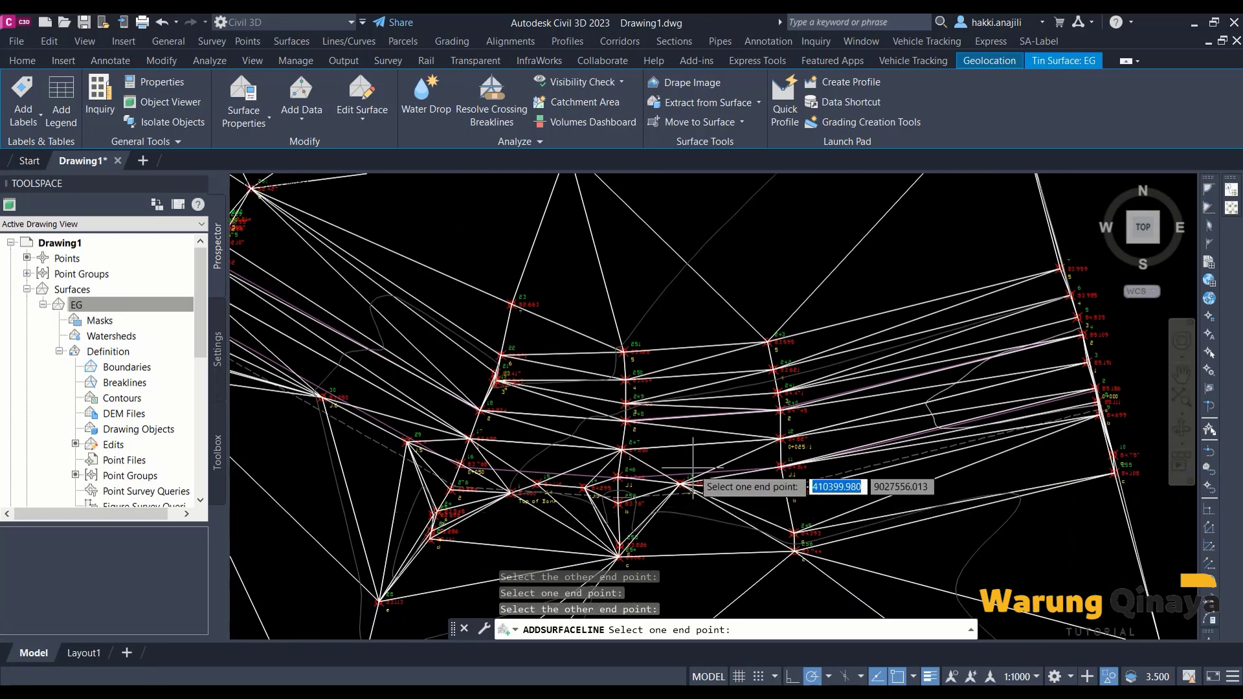
scroll(569, 525, up, 1)
Step: Add lines from point 246 to the next point and from point 29 upper-left
click(570, 482)
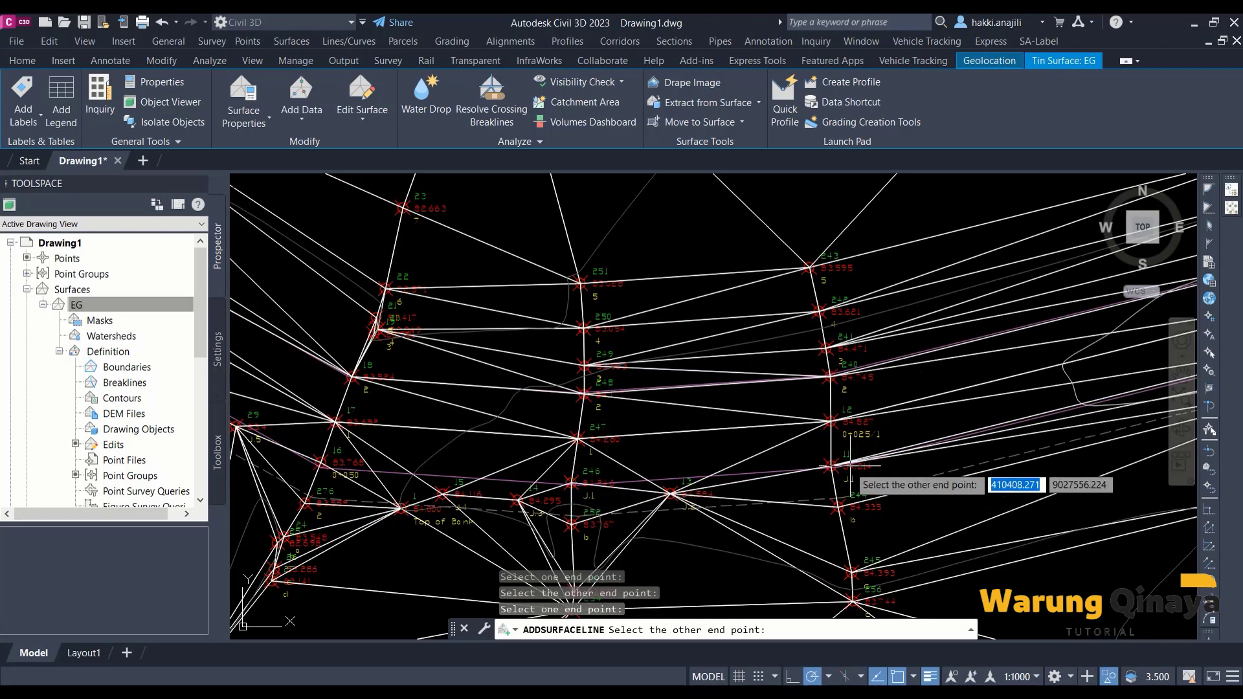
click(830, 466)
click(570, 483)
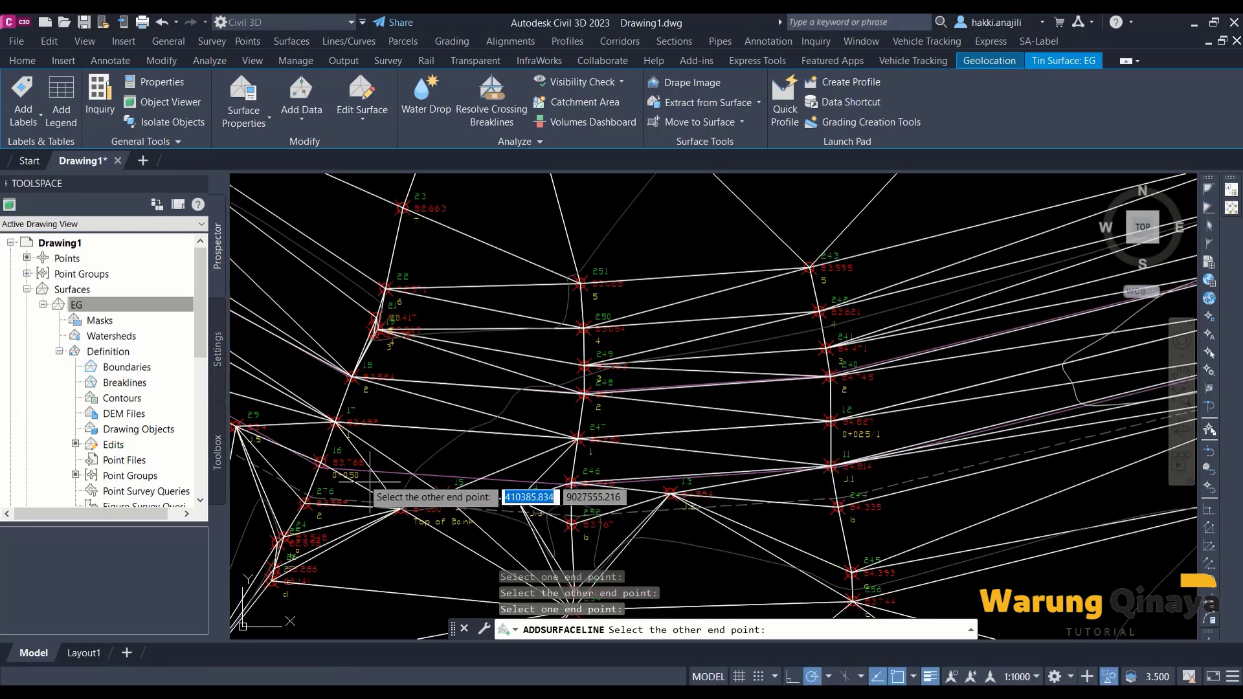
click(830, 466)
mouse_move(990, 440)
middle_down()
mouse_move(611, 504)
mouse_move(1197, 458)
middle_up()
middle_drag(523, 428, 590, 474)
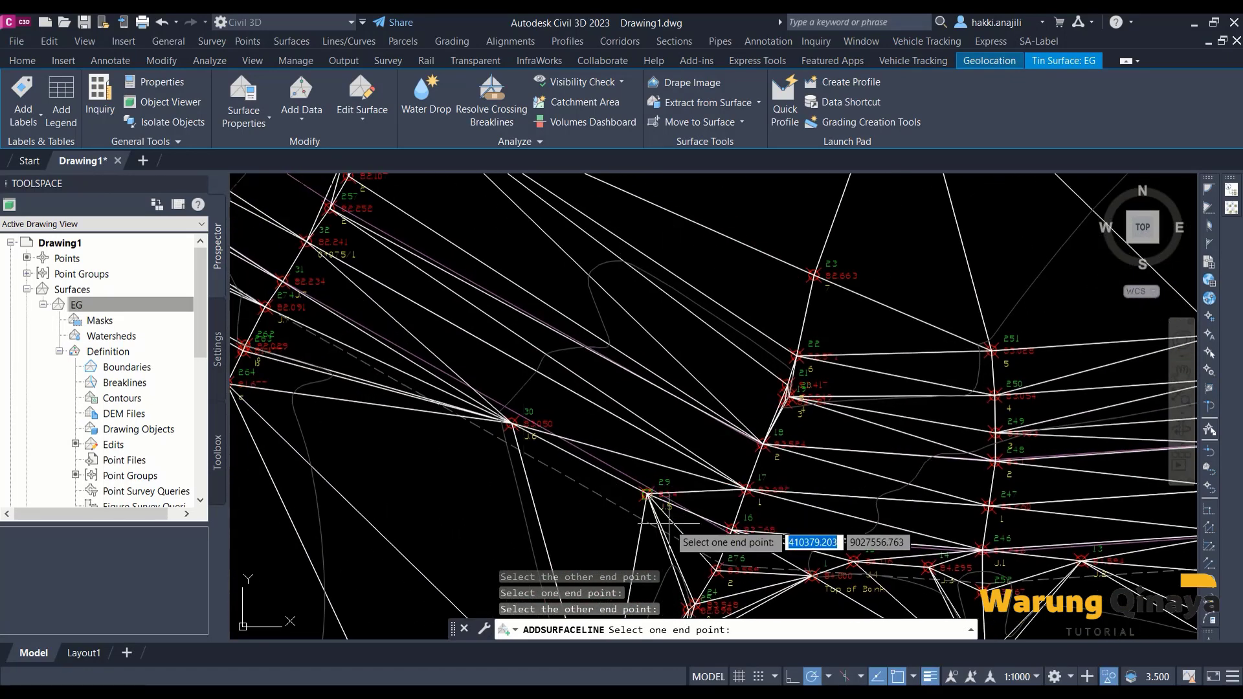
click(648, 496)
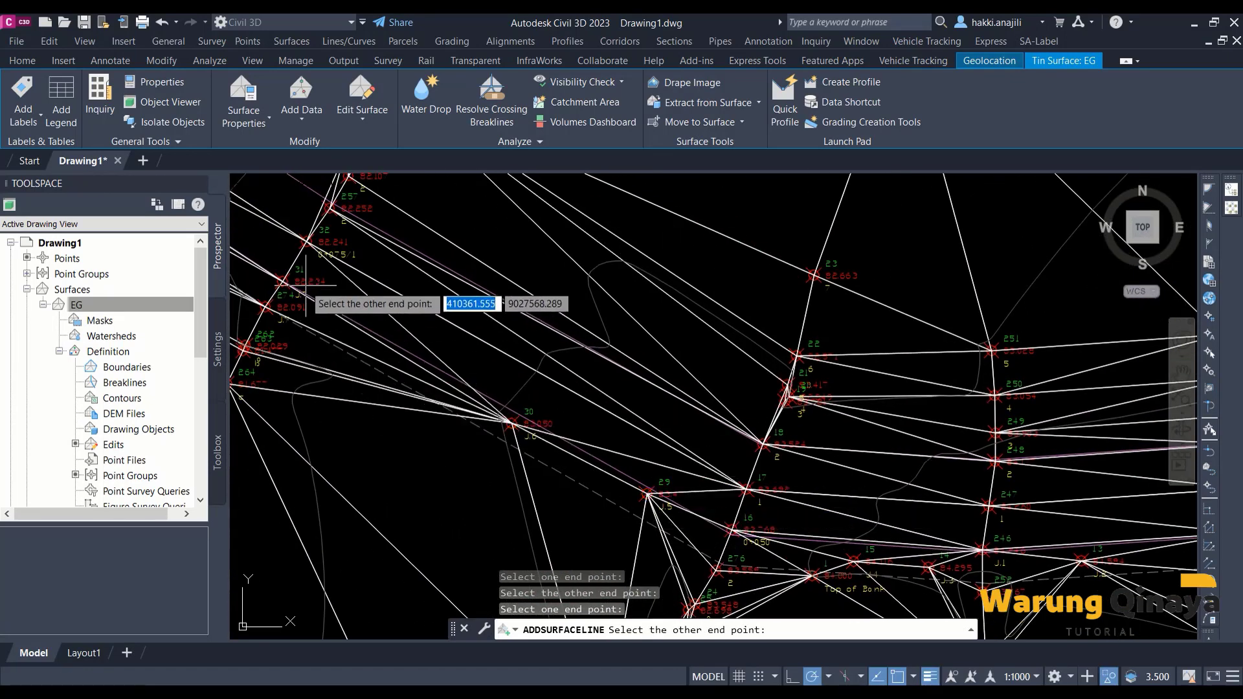
click(283, 280)
Step: Add lines from the 82.252 point, from point 33 to 266, and to point 35
middle_drag(278, 289, 880, 505)
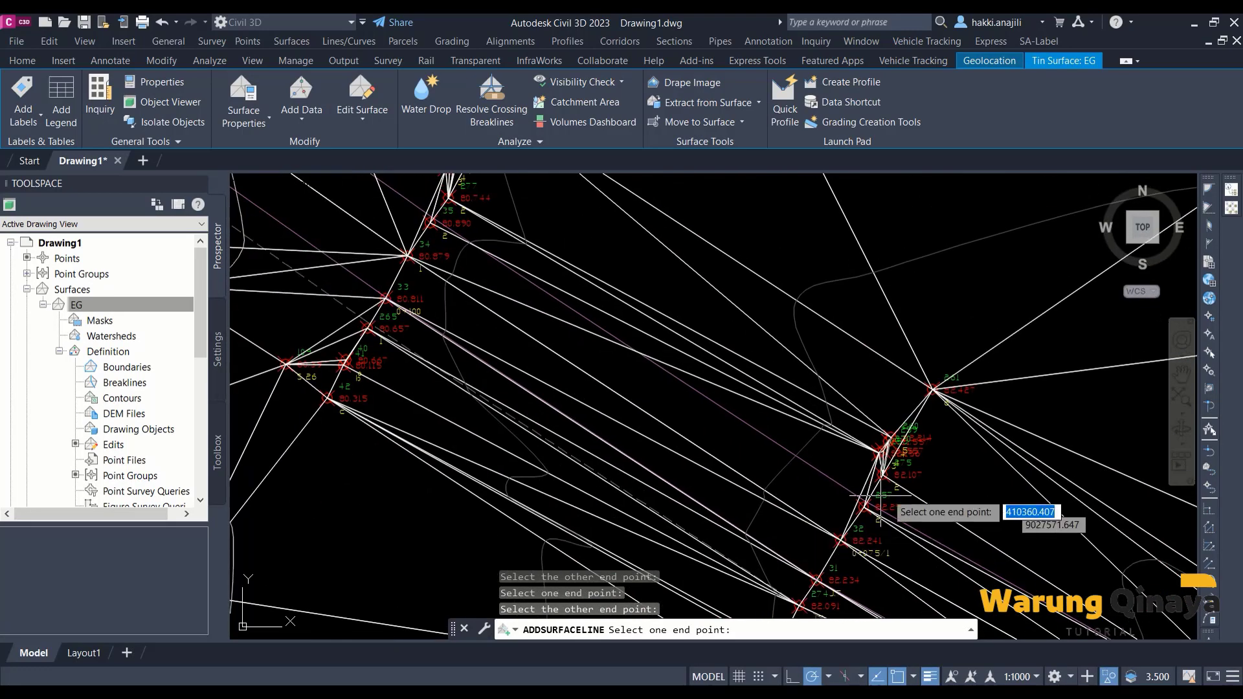
click(865, 508)
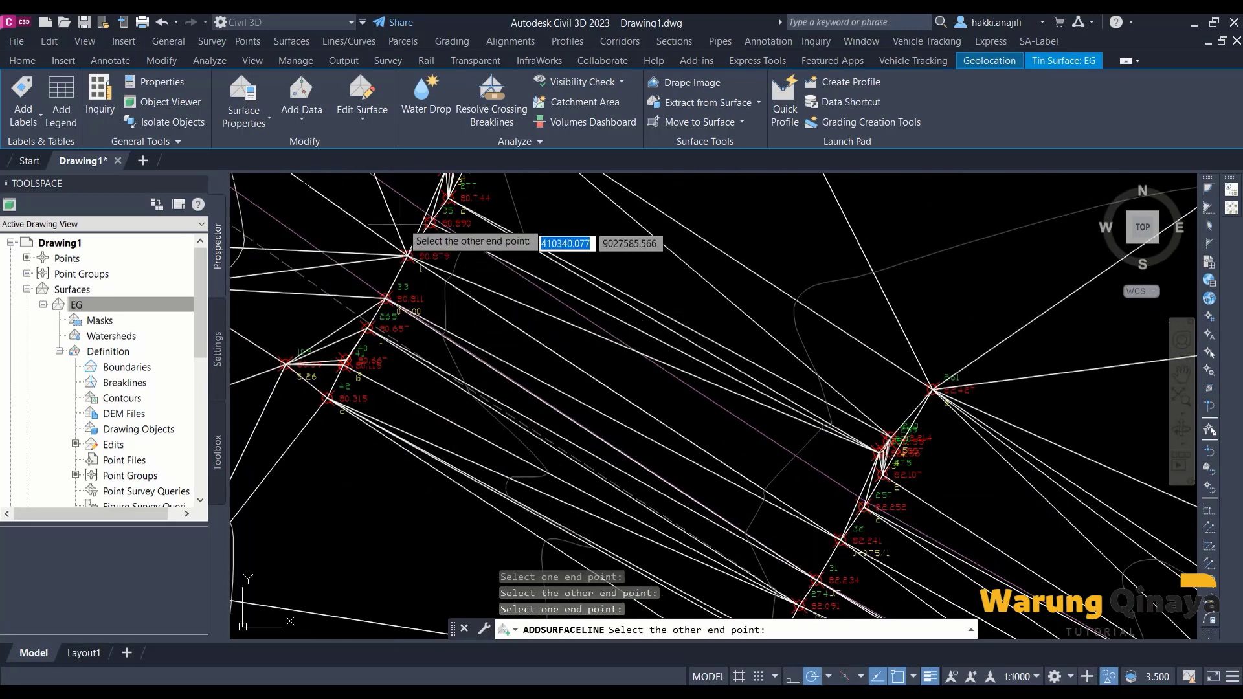
click(408, 255)
middle_drag(411, 259, 758, 421)
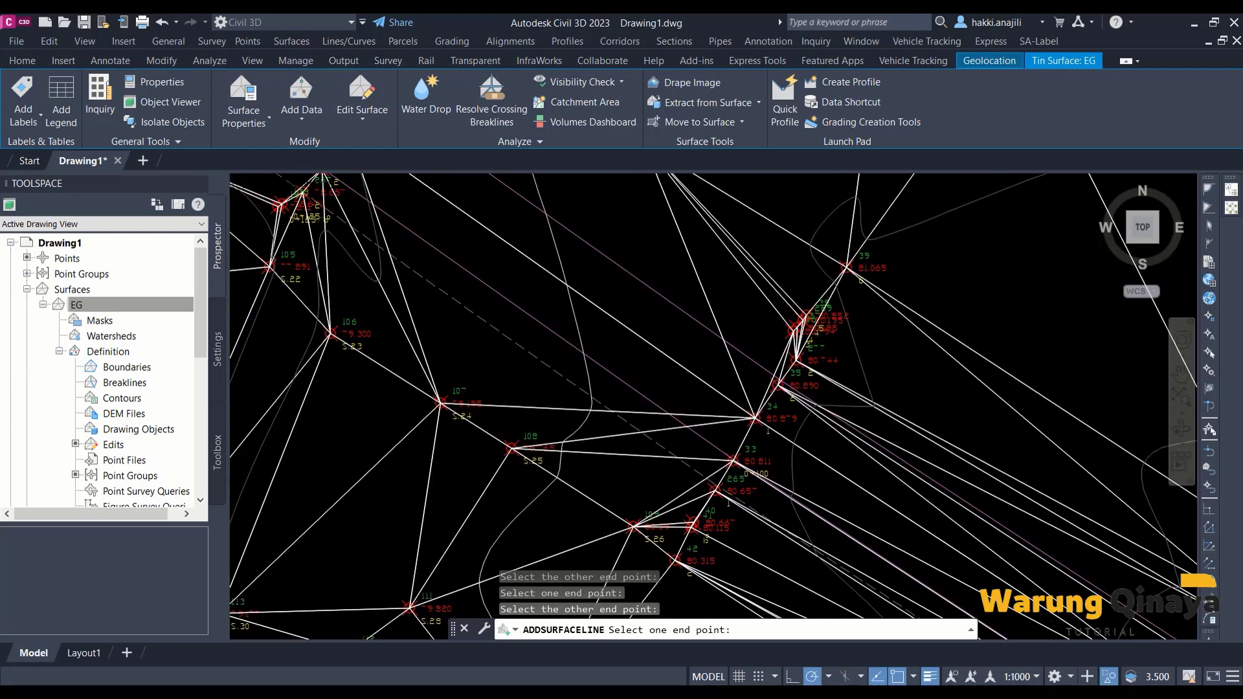
middle_drag(774, 510, 376, 301)
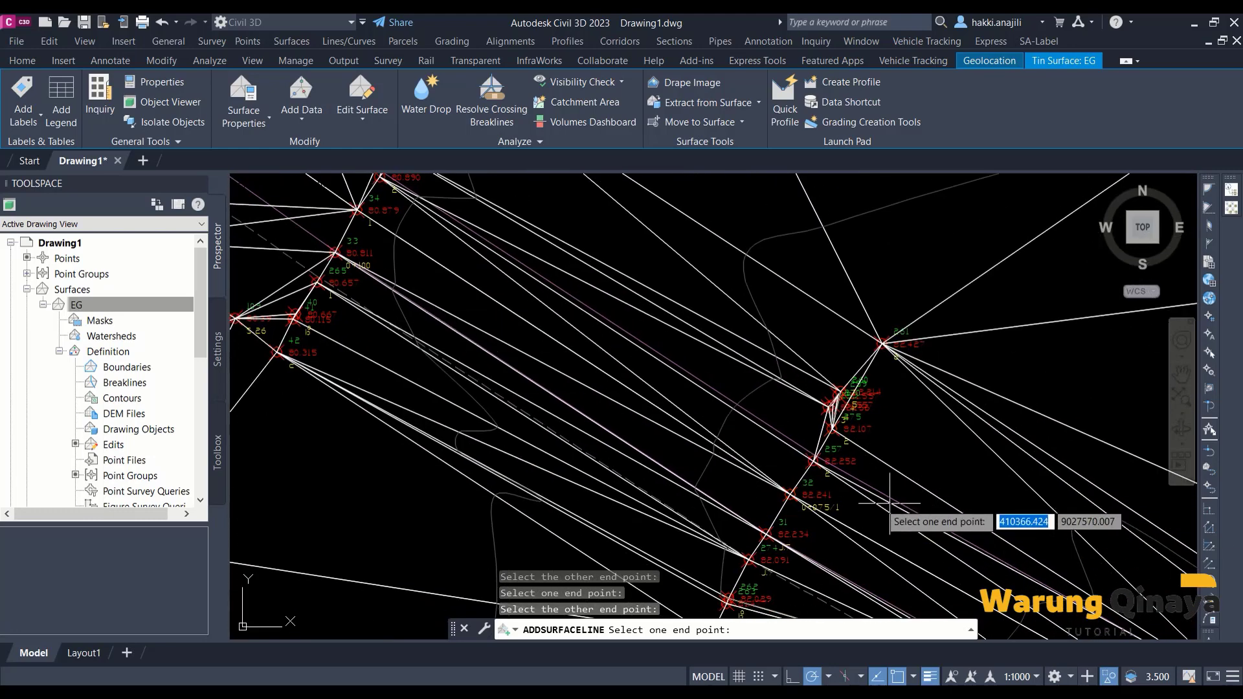
middle_drag(550, 409, 868, 576)
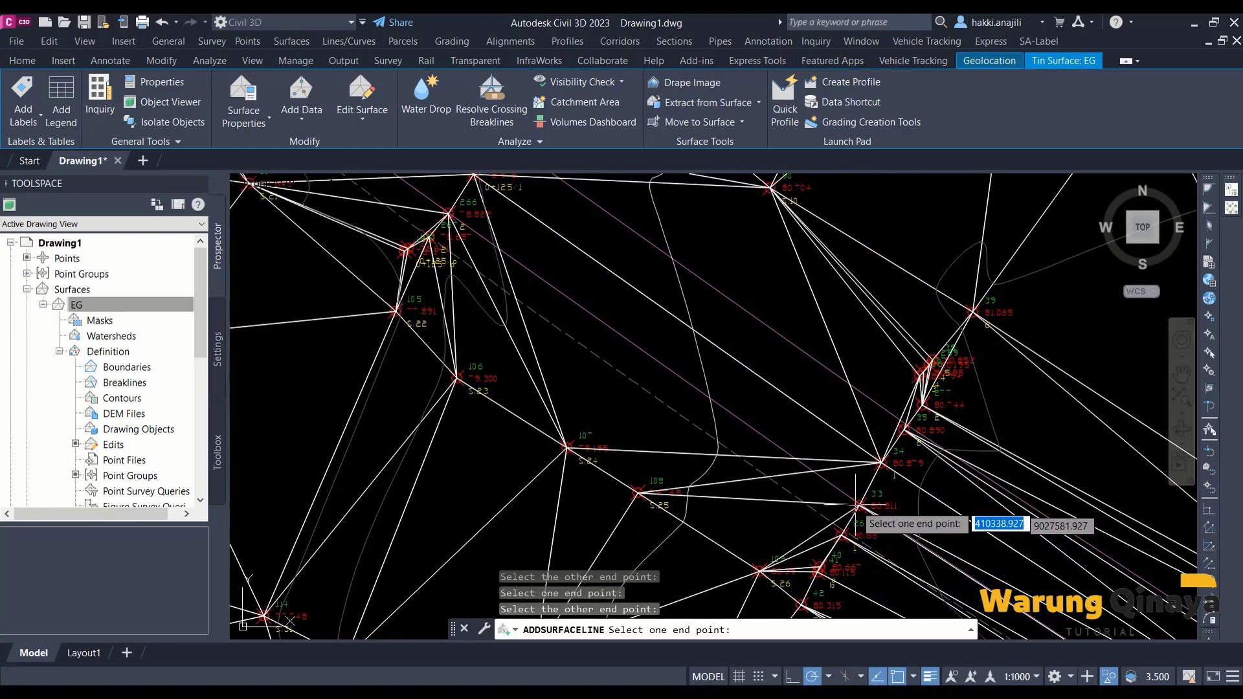
click(858, 503)
click(447, 217)
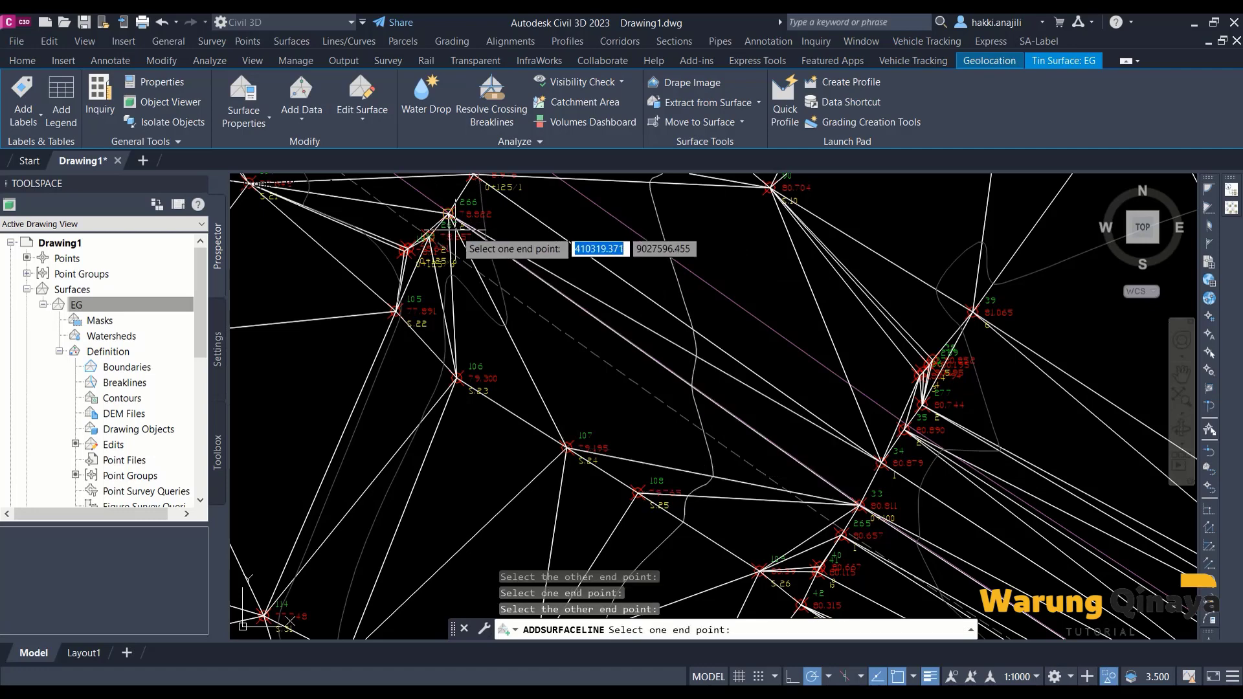
middle_drag(446, 217, 430, 340)
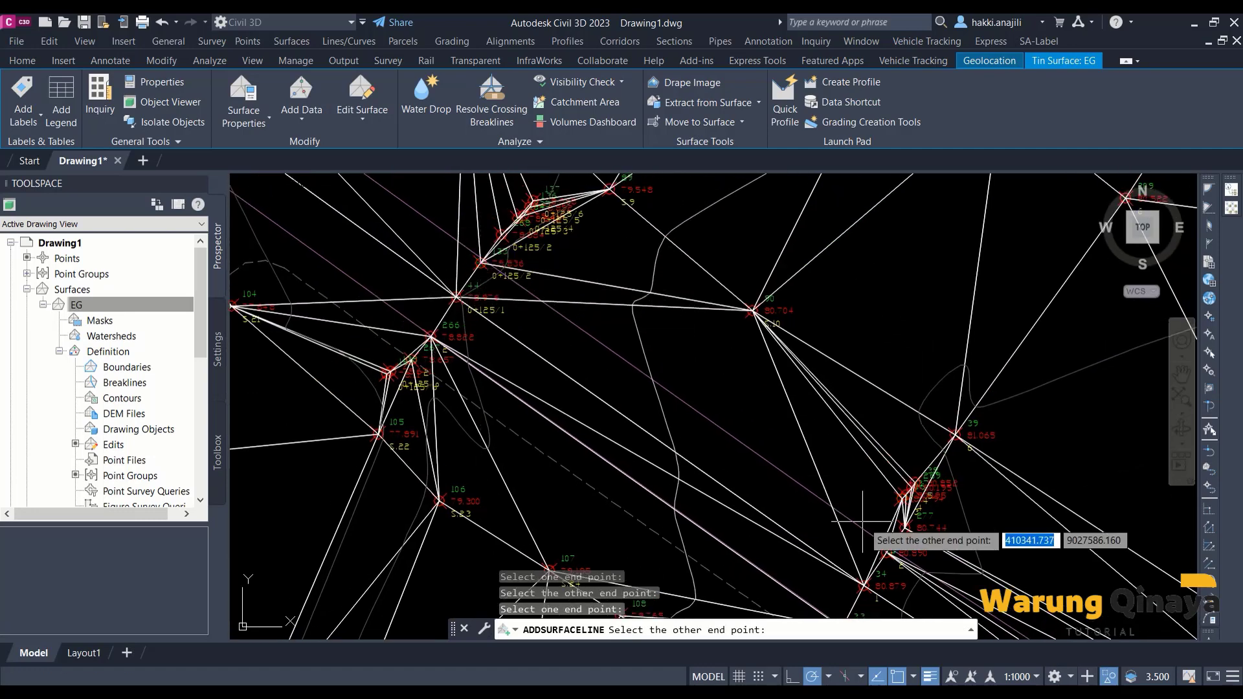
click(887, 552)
Step: Add surface lines from the Top of Bank point to nearby vertices
middle_drag(645, 415, 1005, 648)
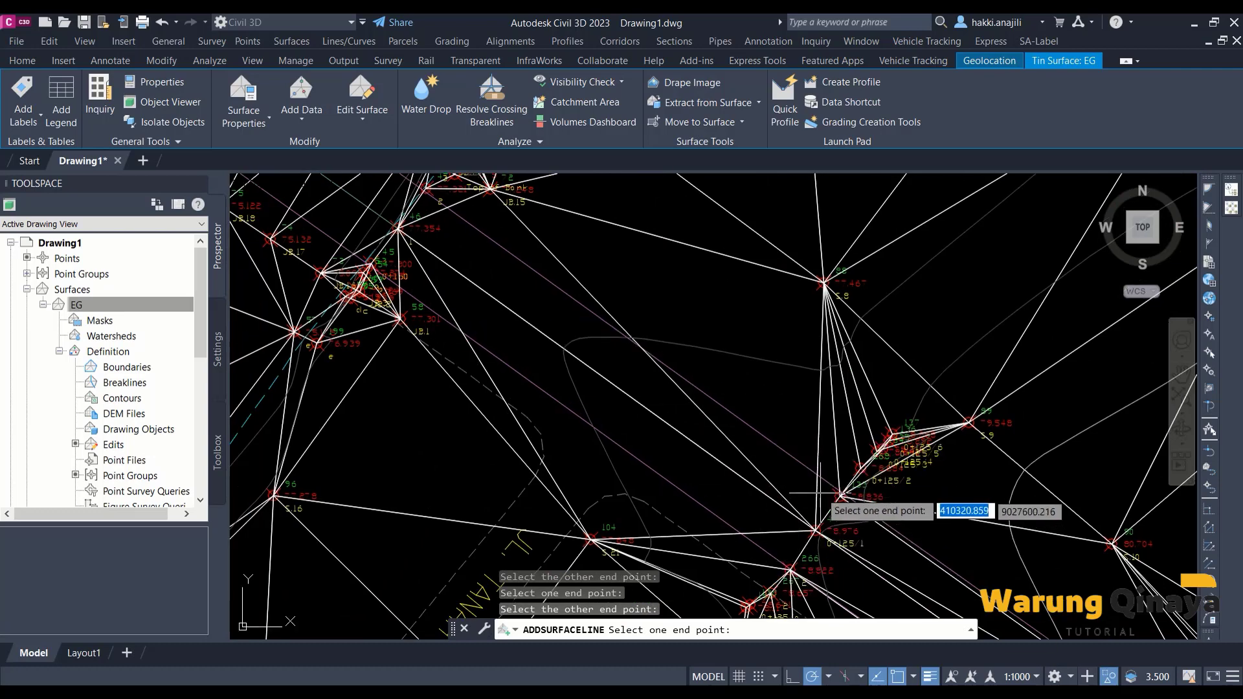
click(841, 494)
scroll(583, 343, up, 2)
scroll(458, 268, up, 2)
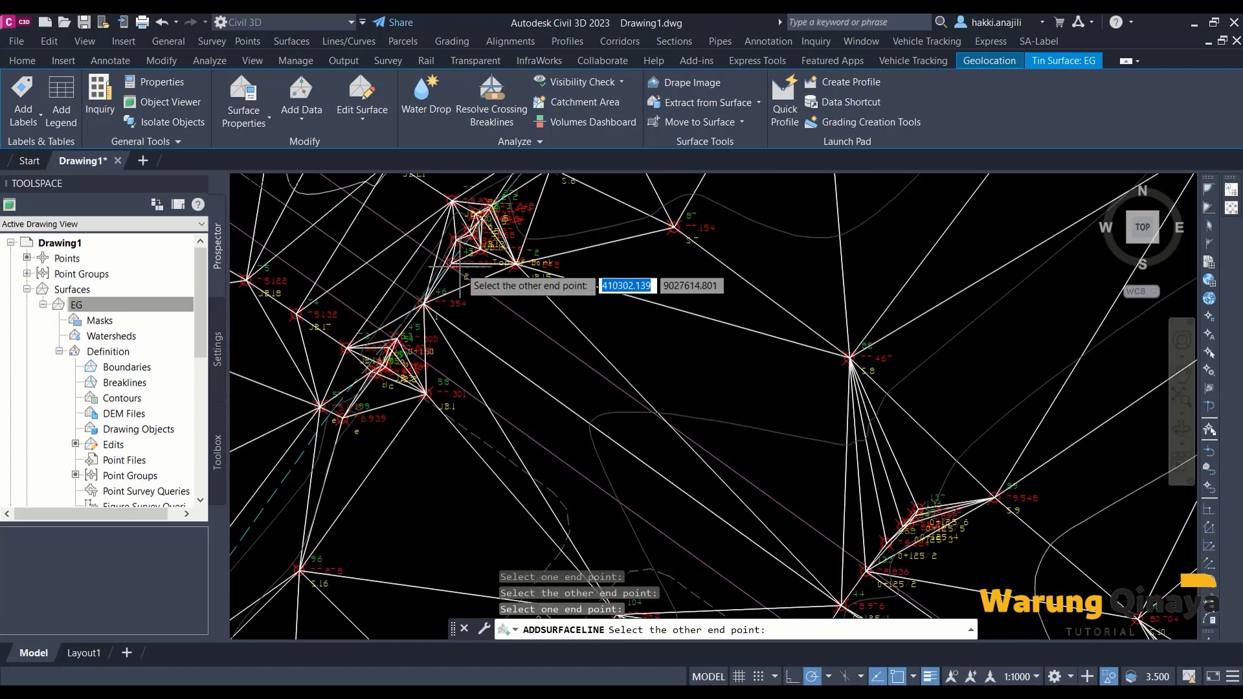
scroll(445, 265, up, 3)
click(401, 256)
scroll(550, 298, down, 3)
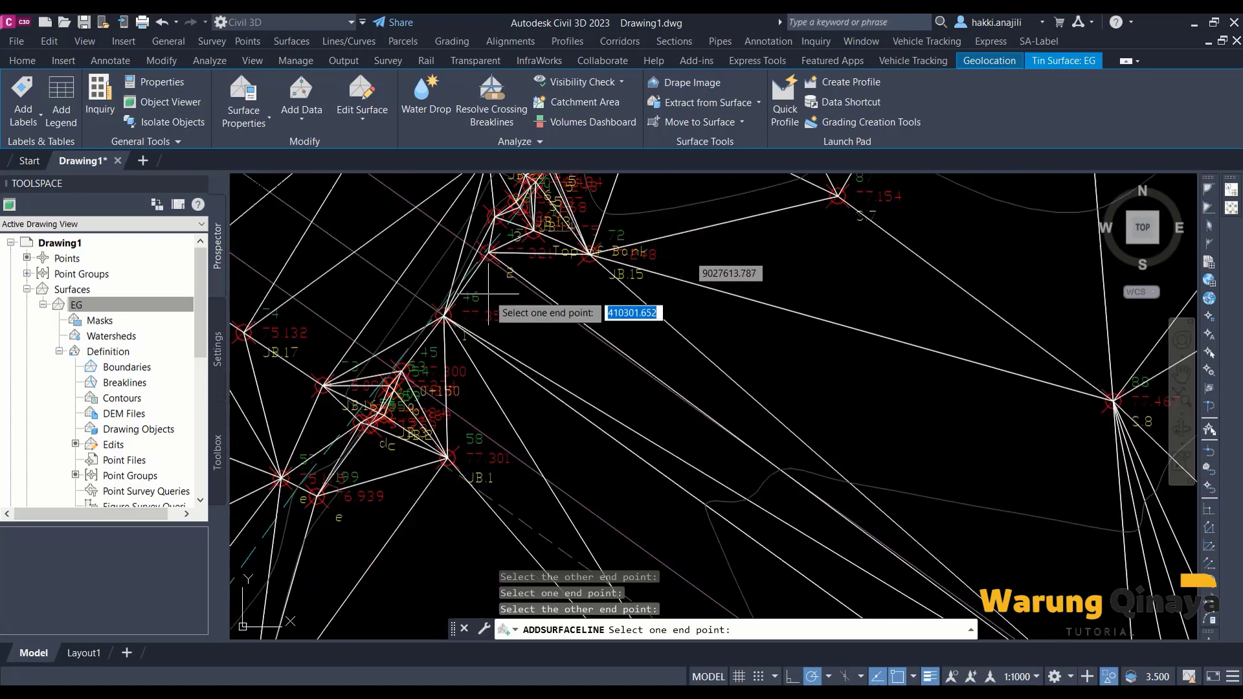
scroll(582, 388, down, 3)
scroll(647, 447, down, 2)
scroll(693, 498, up, 2)
scroll(706, 511, up, 3)
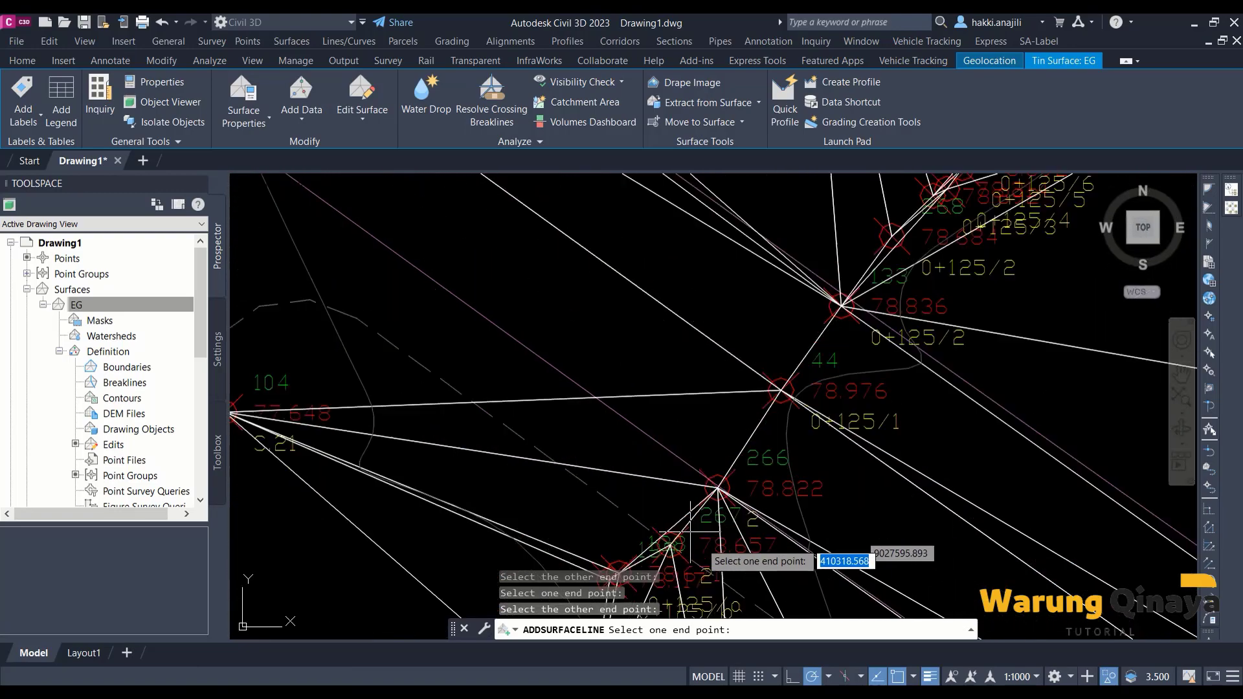
scroll(635, 453, down, 3)
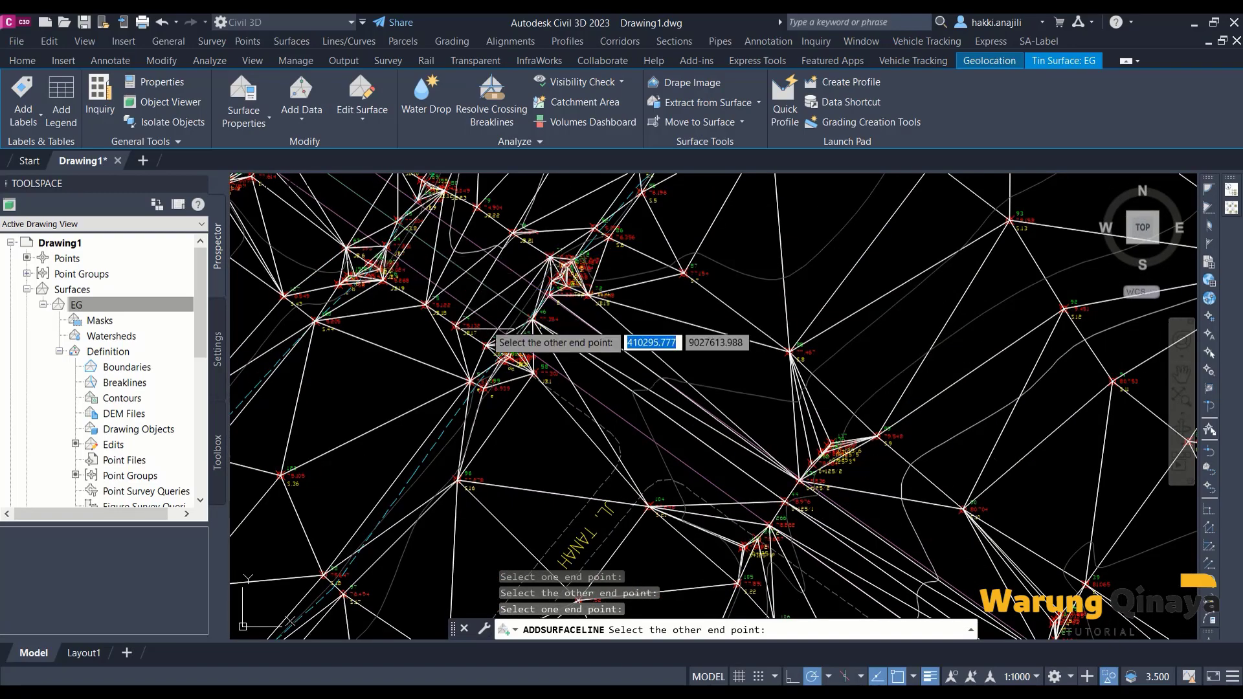
scroll(557, 414, up, 2)
scroll(605, 392, up, 3)
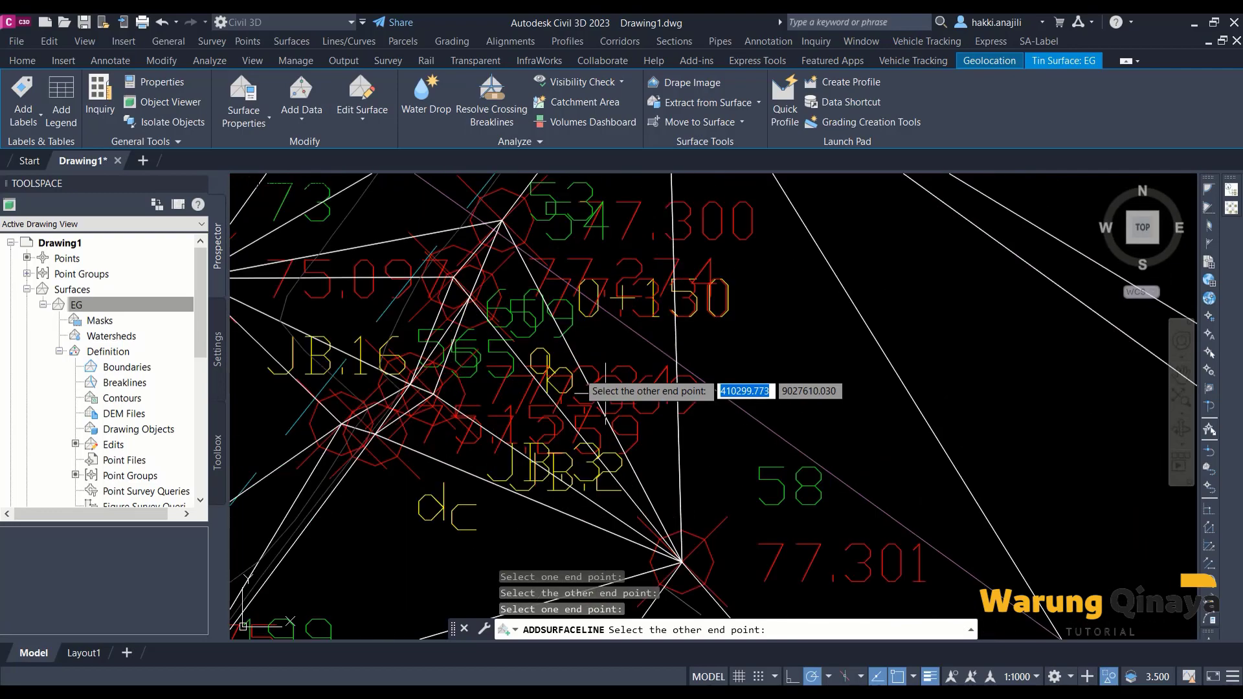
click(503, 222)
scroll(705, 428, down, 3)
scroll(708, 438, down, 3)
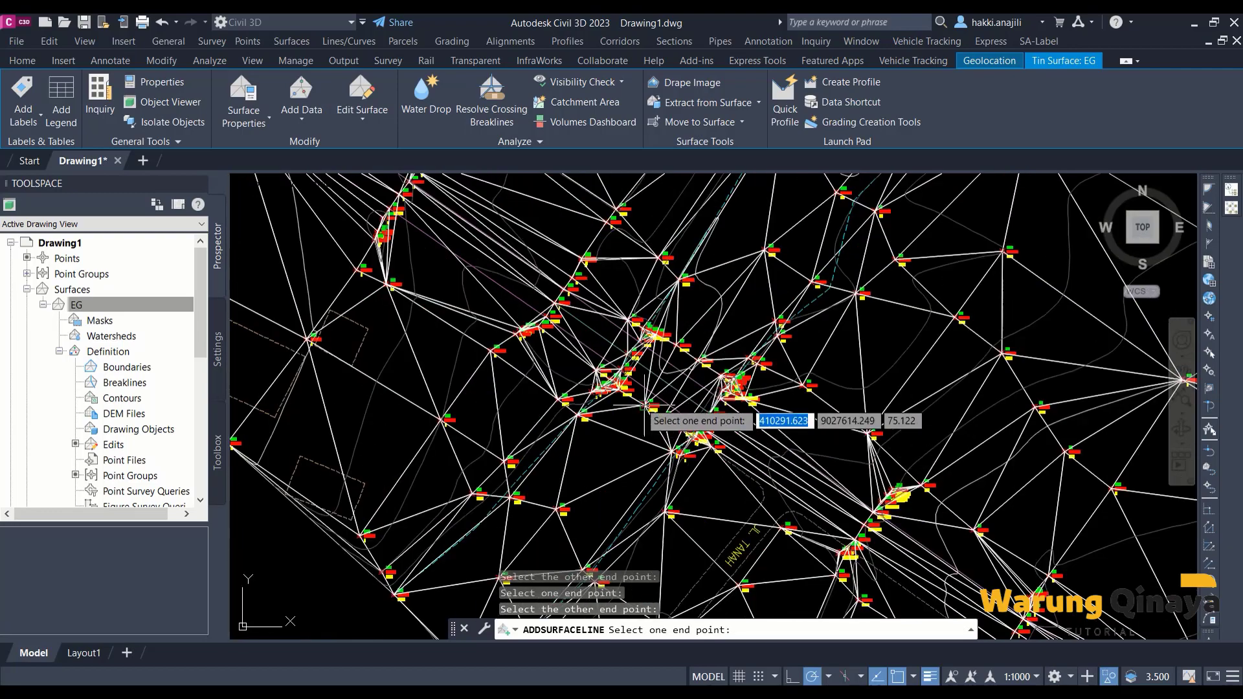
scroll(647, 402, down, 1)
scroll(504, 356, down, 3)
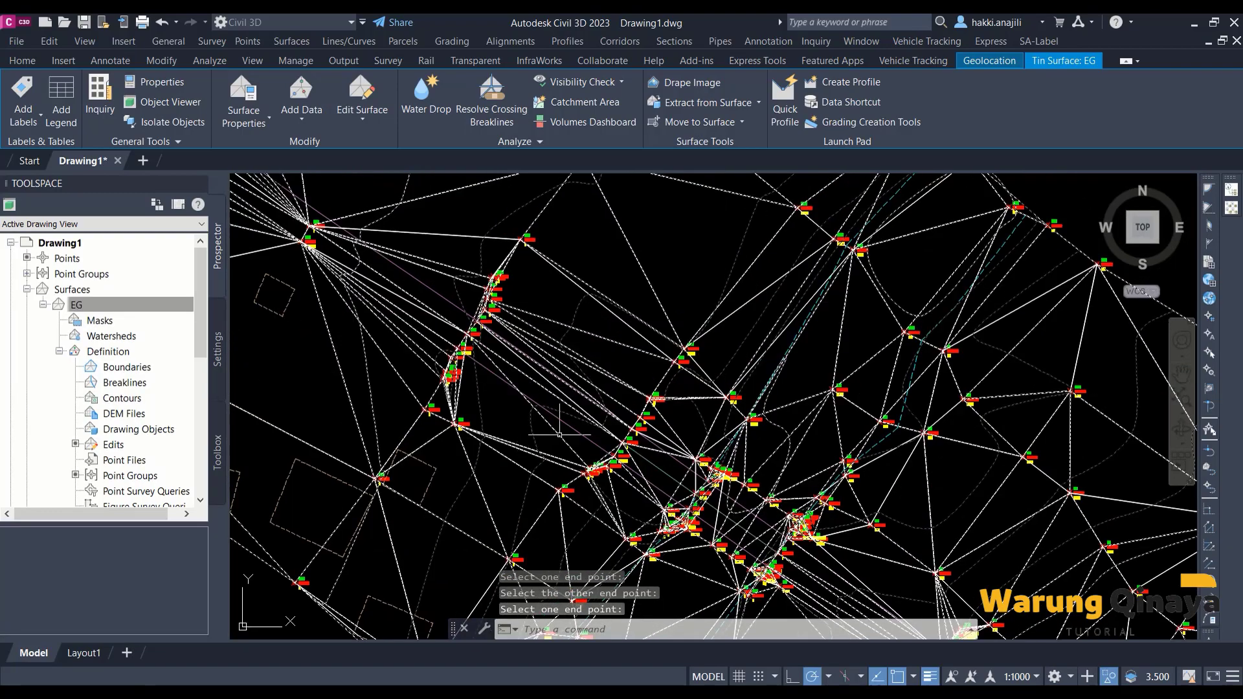
scroll(530, 356, down, 3)
key(Return)
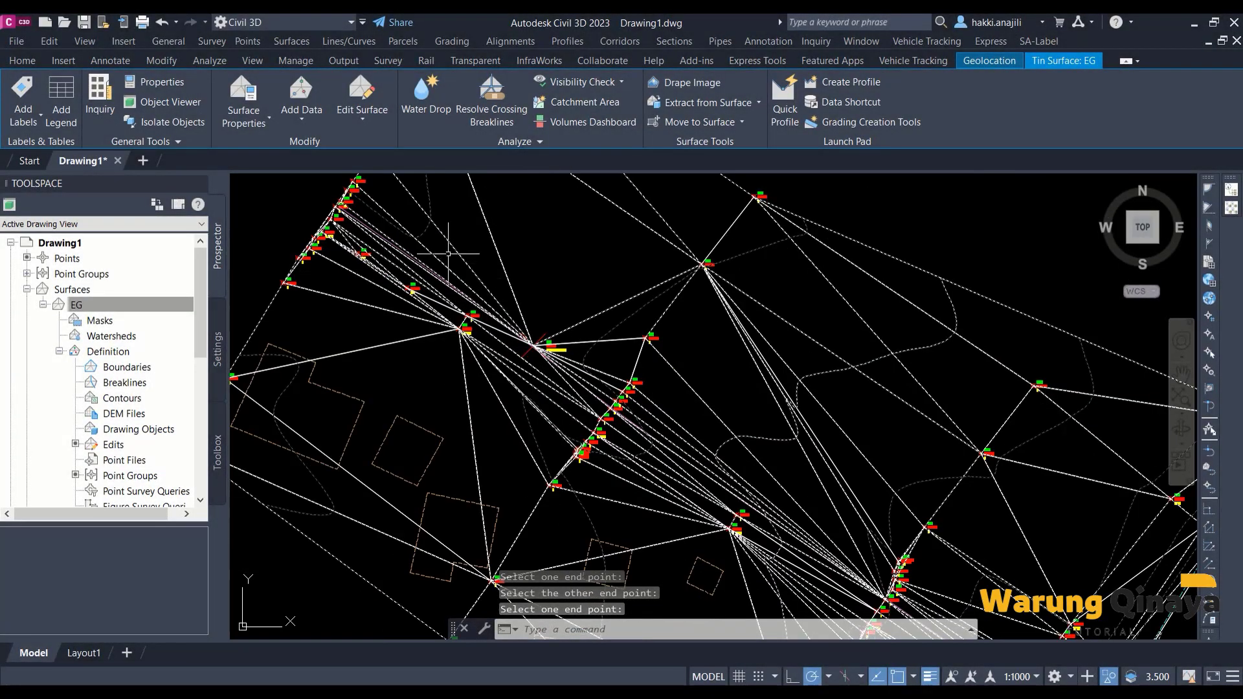
scroll(502, 270, up, 2)
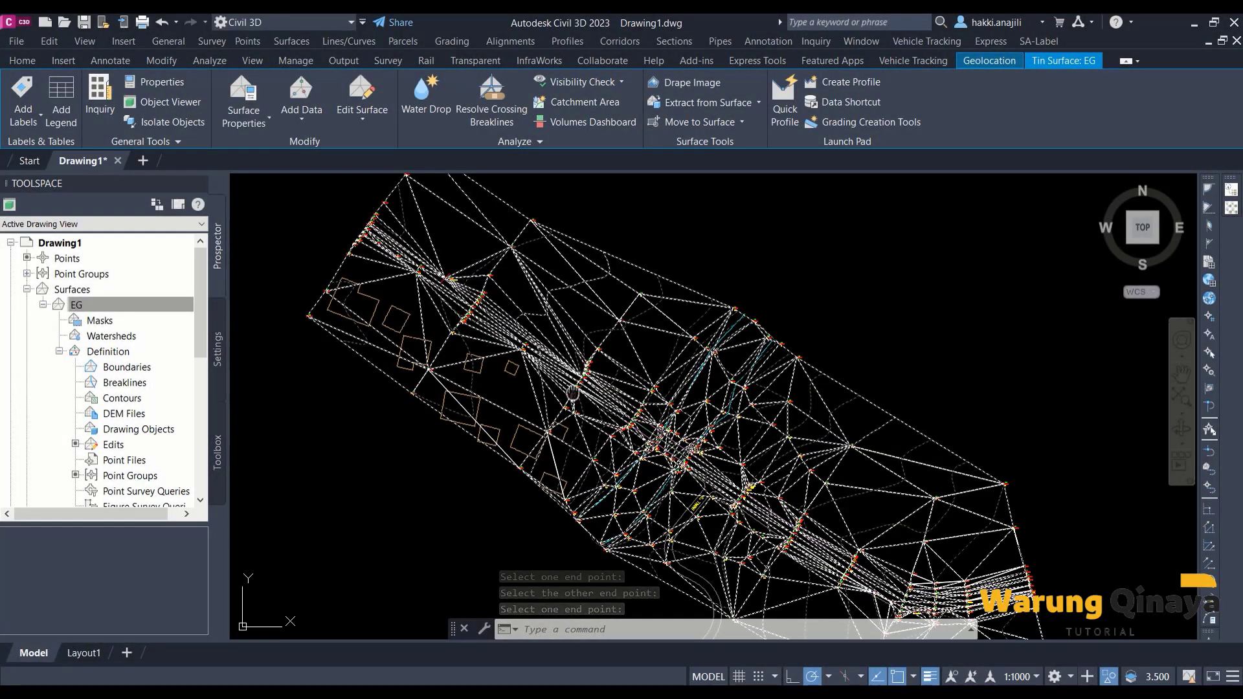
middle_drag(573, 393, 519, 356)
middle_drag(485, 304, 490, 331)
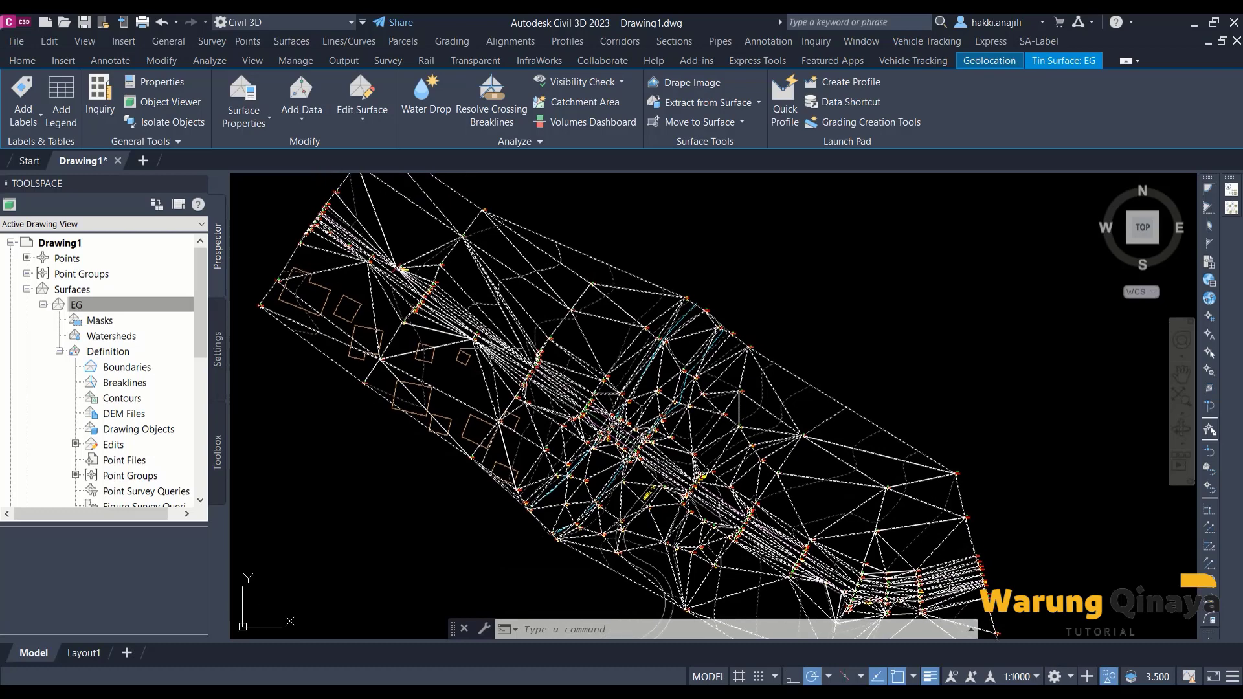
middle_drag(523, 399, 513, 388)
scroll(516, 364, up, 3)
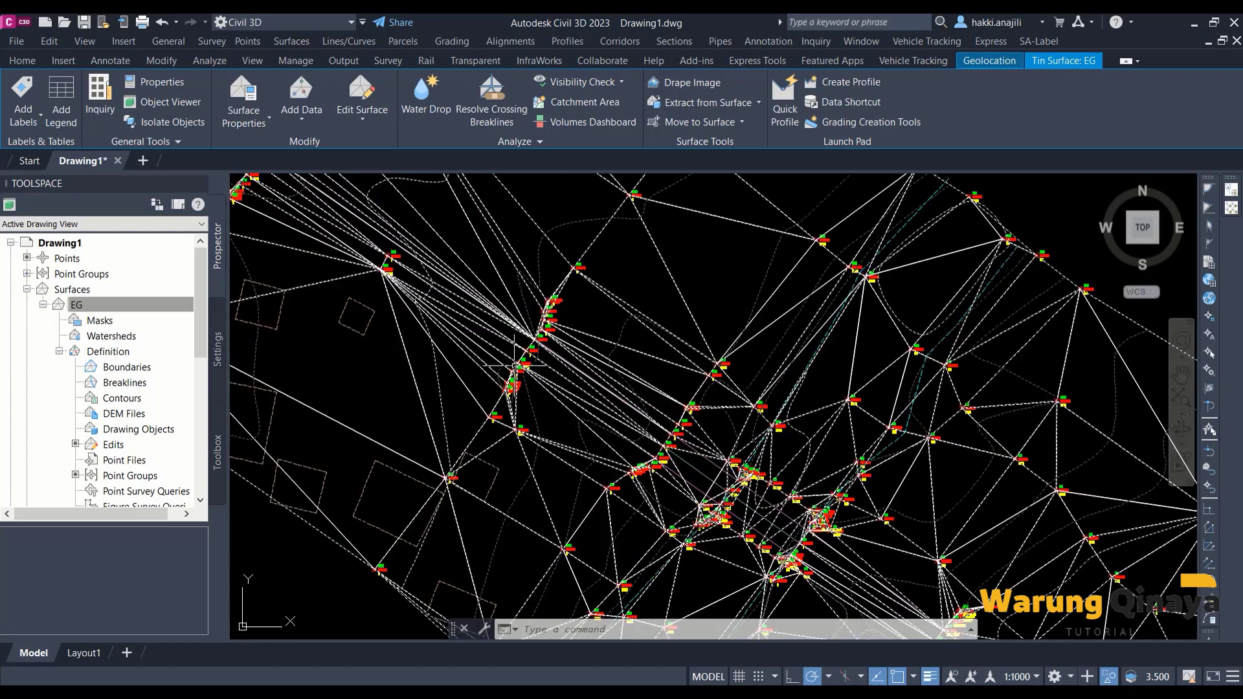
Step: Turn off Triangles visibility on the Display tab of the EG surface style
right_click(684, 270)
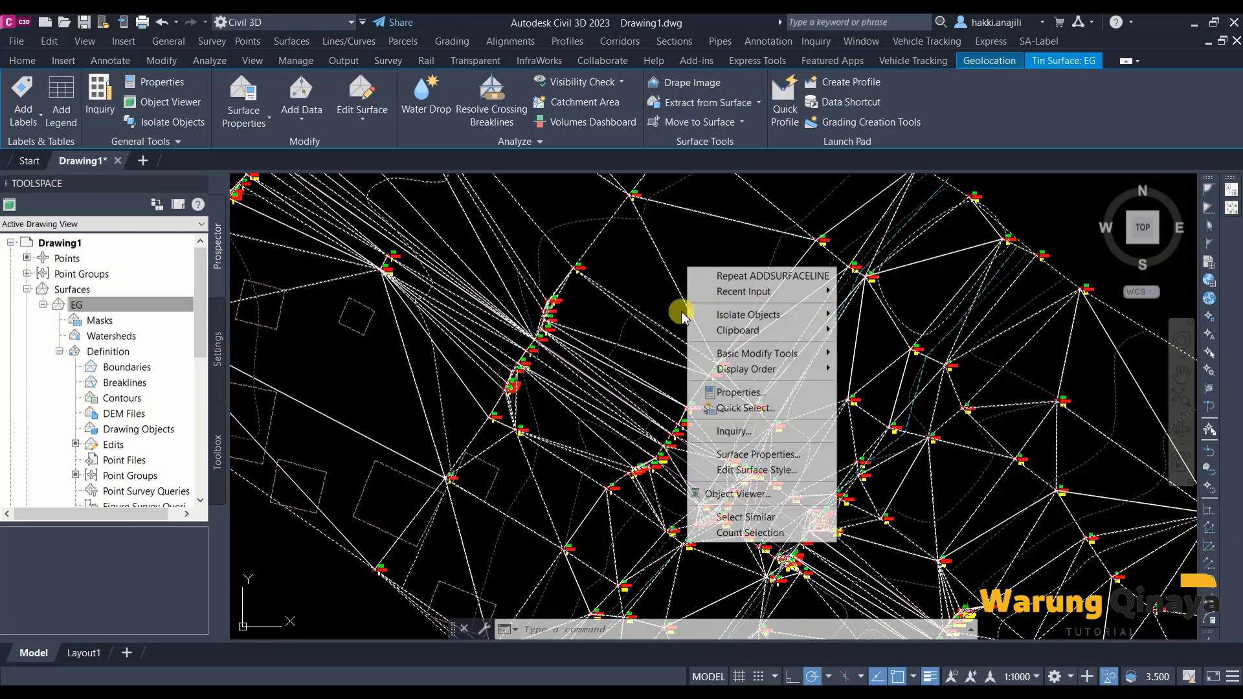
click(720, 471)
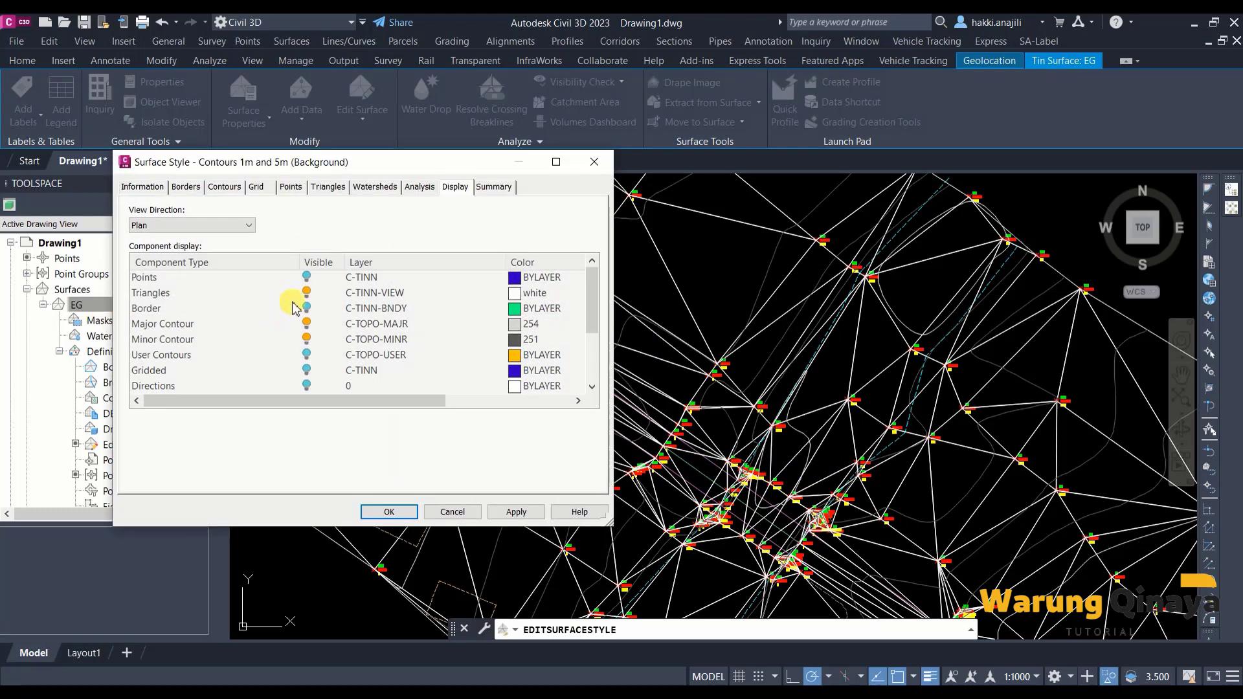
click(306, 292)
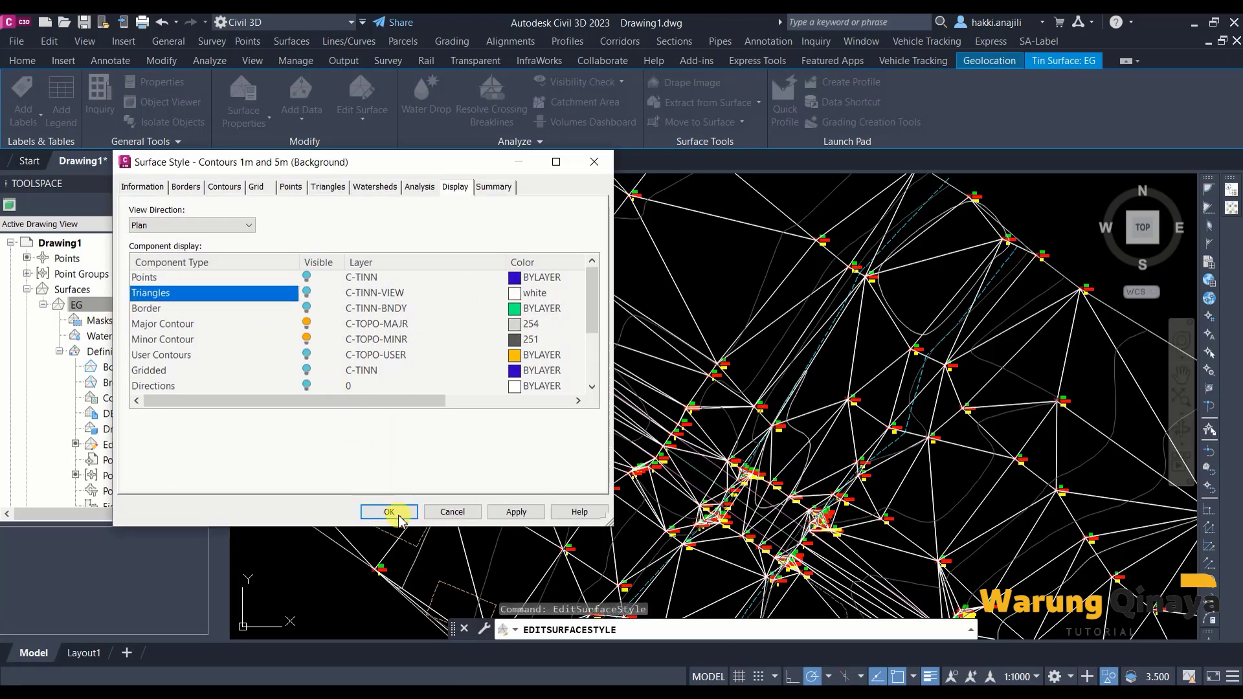
click(396, 513)
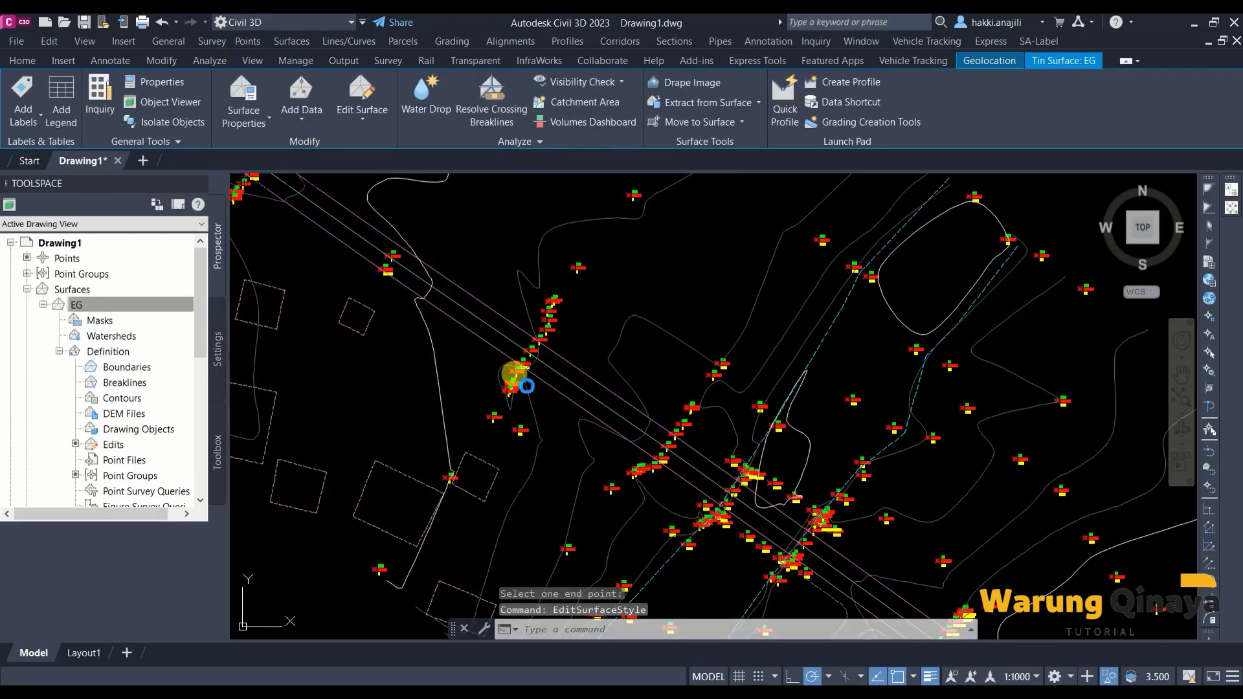
scroll(527, 387, down, 3)
key(Escape)
scroll(526, 386, down, 3)
scroll(623, 446, up, 5)
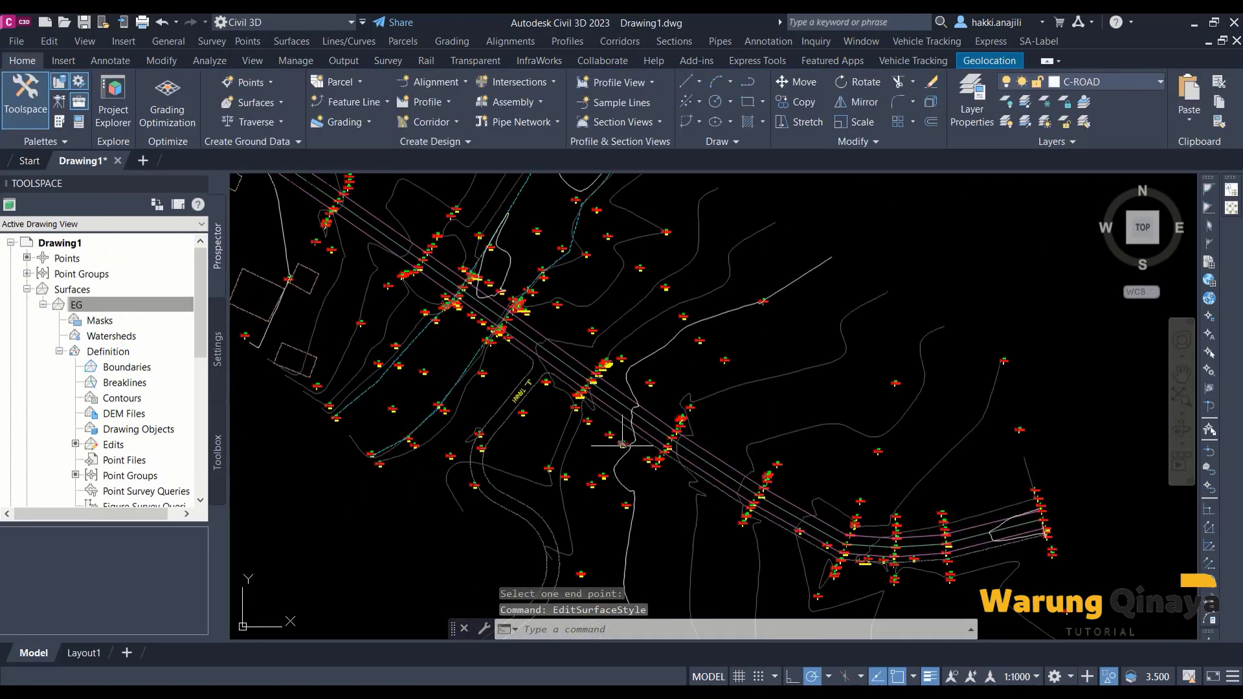
middle_drag(622, 446, 615, 424)
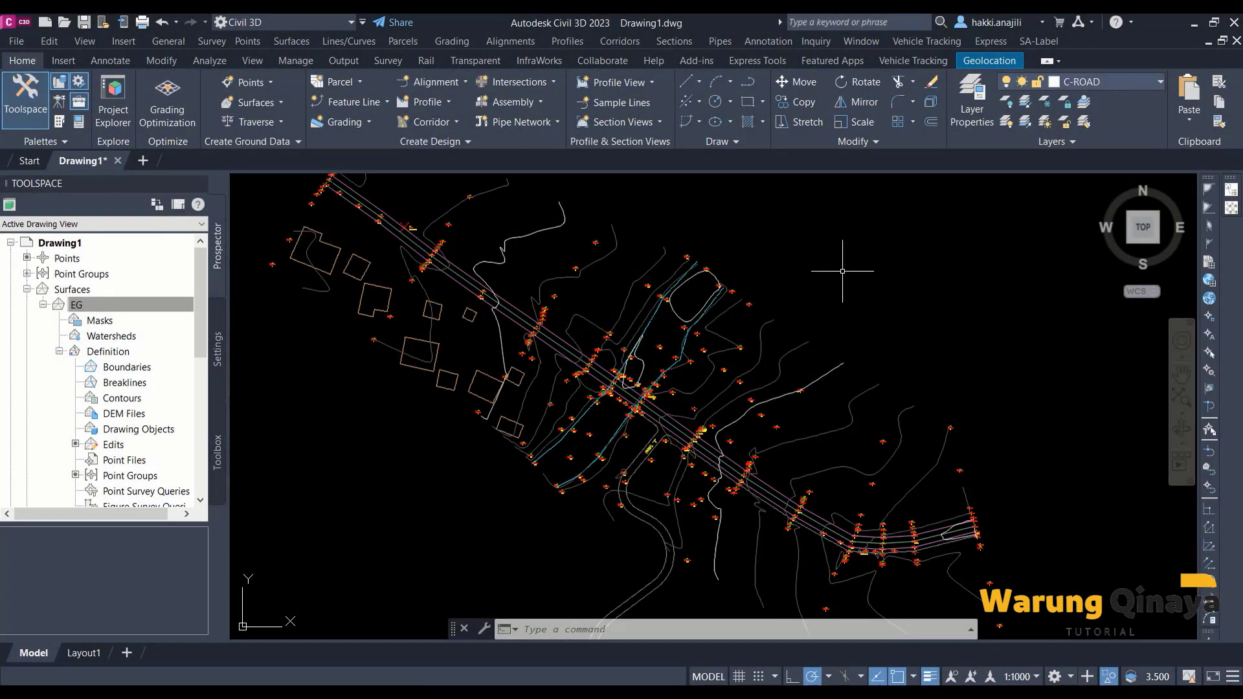
click(795, 231)
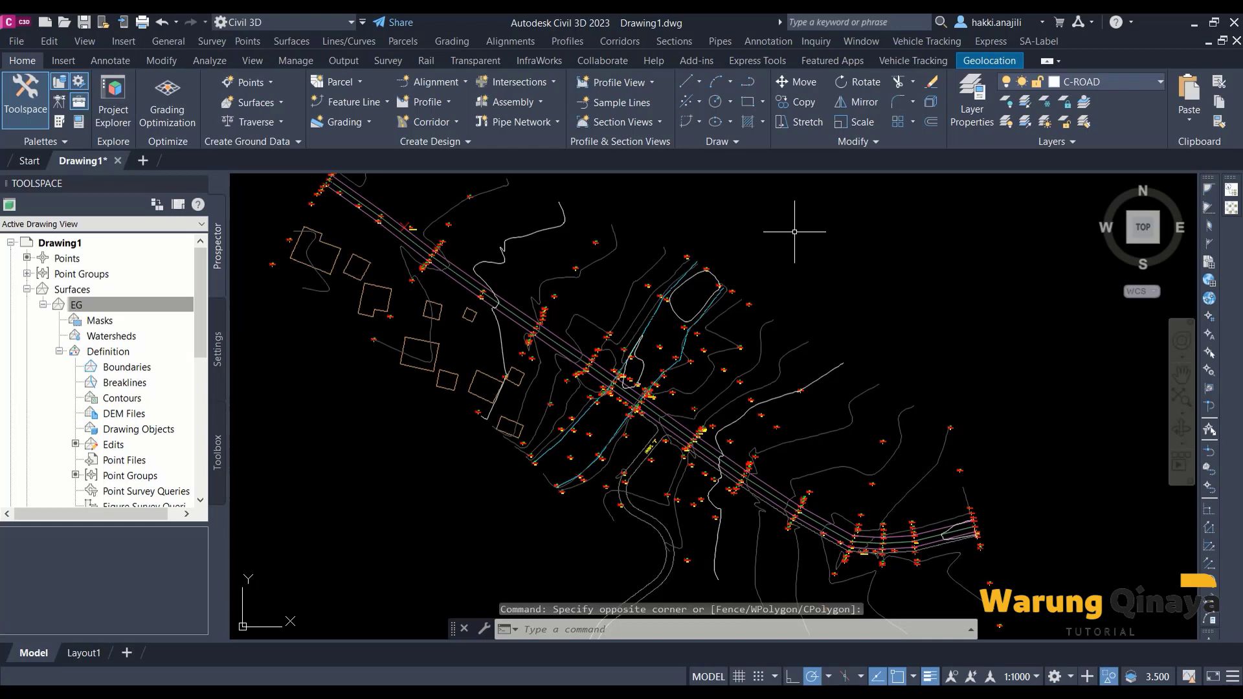